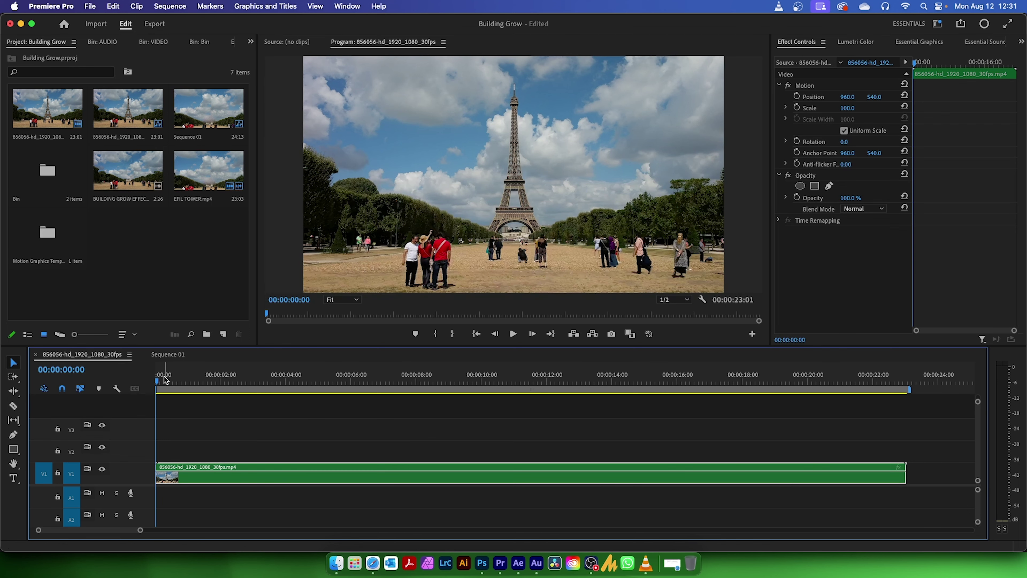
Scrub through the tower clip and return the playhead to its first frame
drag(157, 386, 241, 407)
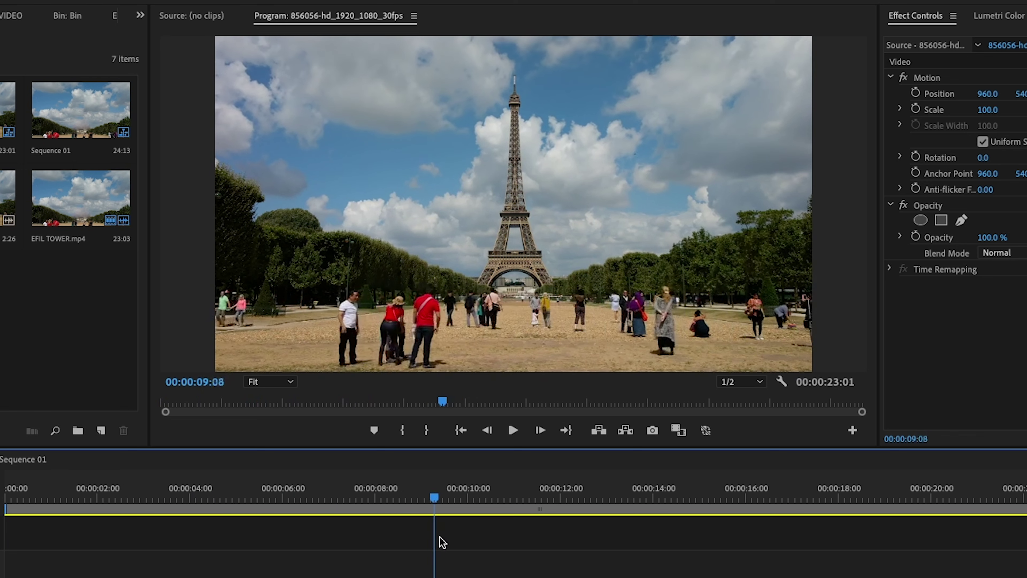
mouse_move(124, 534)
mouse_down()
mouse_move(445, 537)
mouse_move(239, 552)
mouse_move(496, 555)
mouse_move(355, 555)
mouse_up()
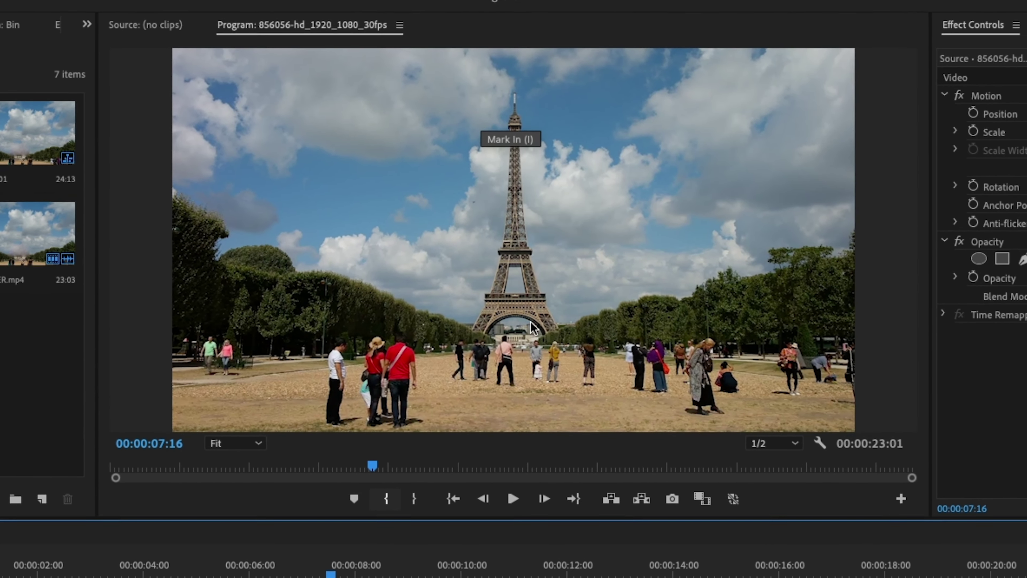
click(554, 197)
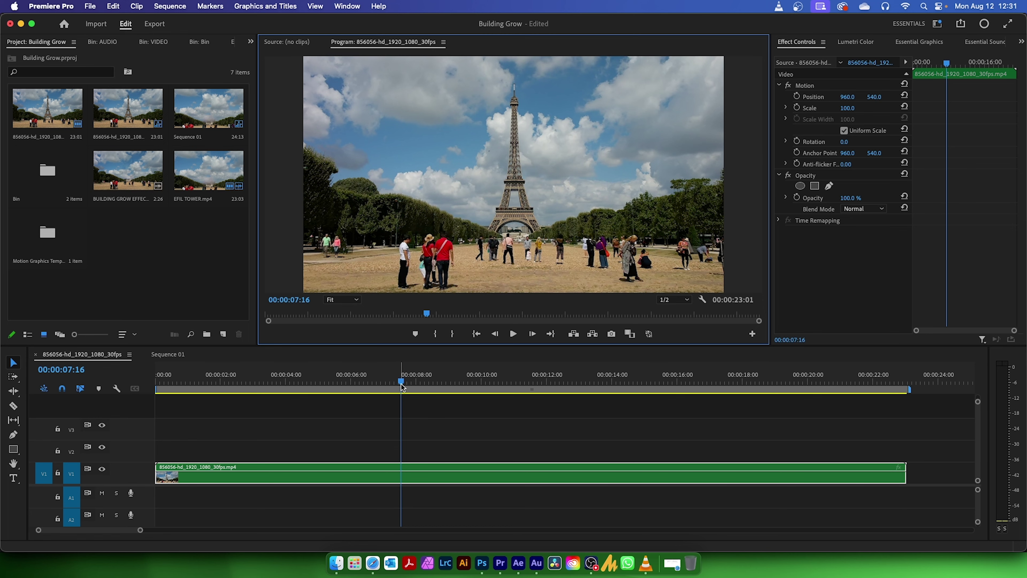
drag(401, 384, 156, 384)
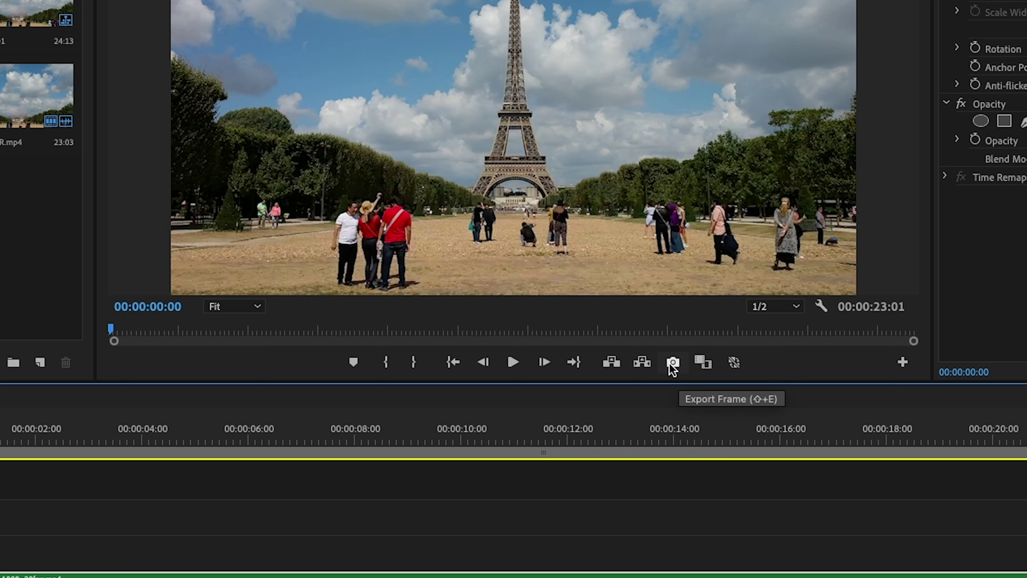
click(900, 364)
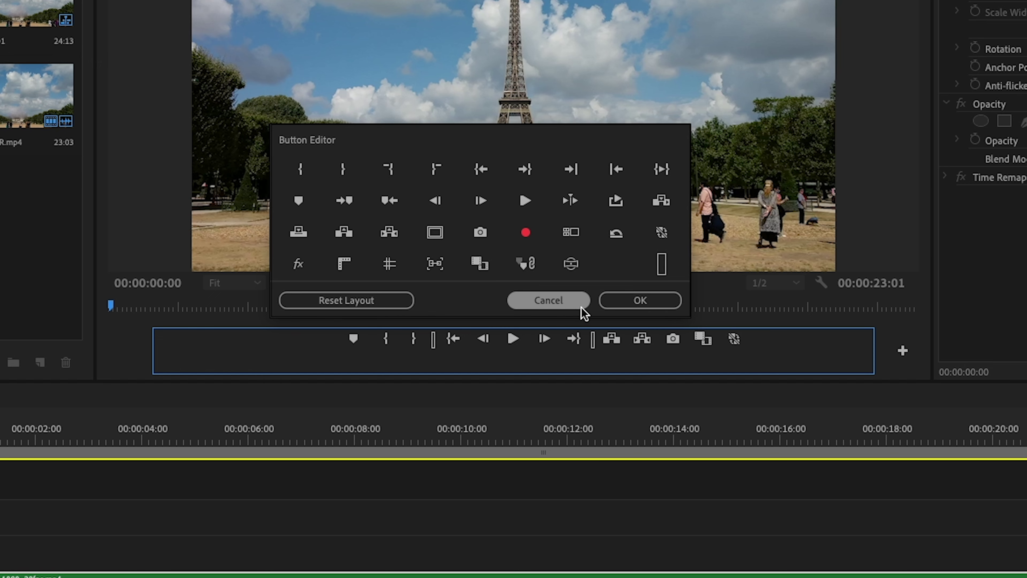
click(565, 304)
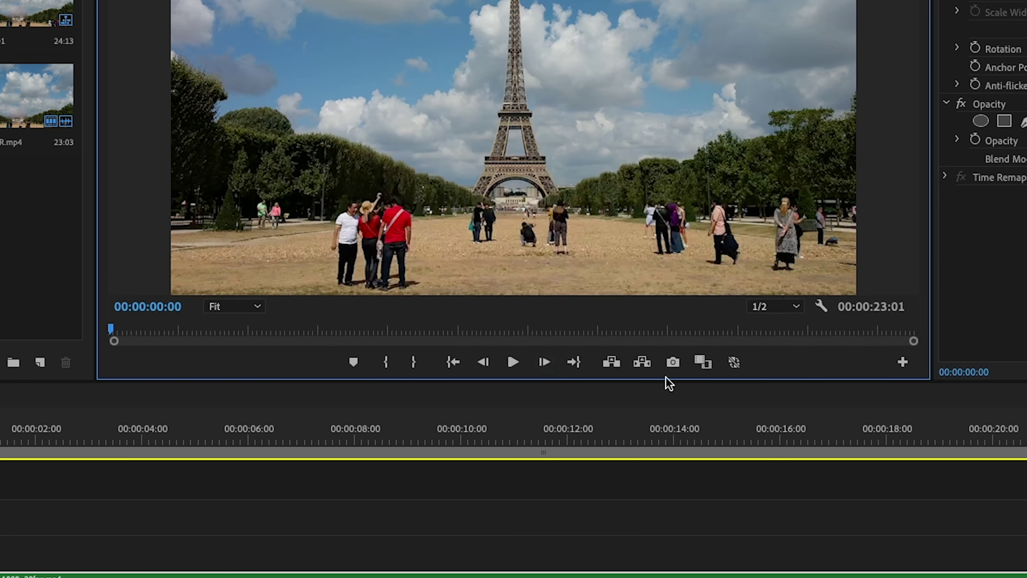
Export the first frame as a PNG still named 'Clean BG', imported into the project
click(673, 362)
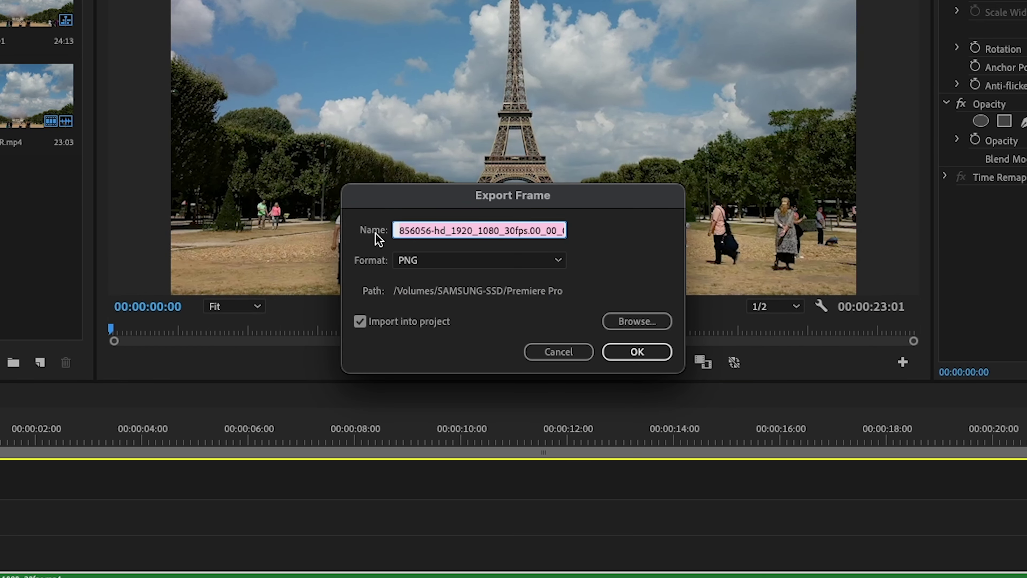
click(565, 356)
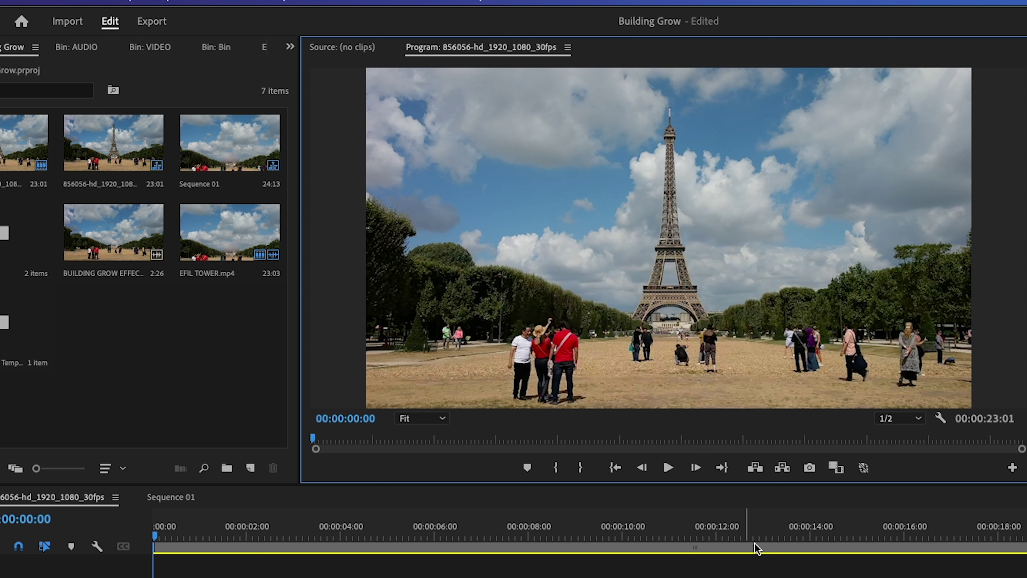
click(810, 468)
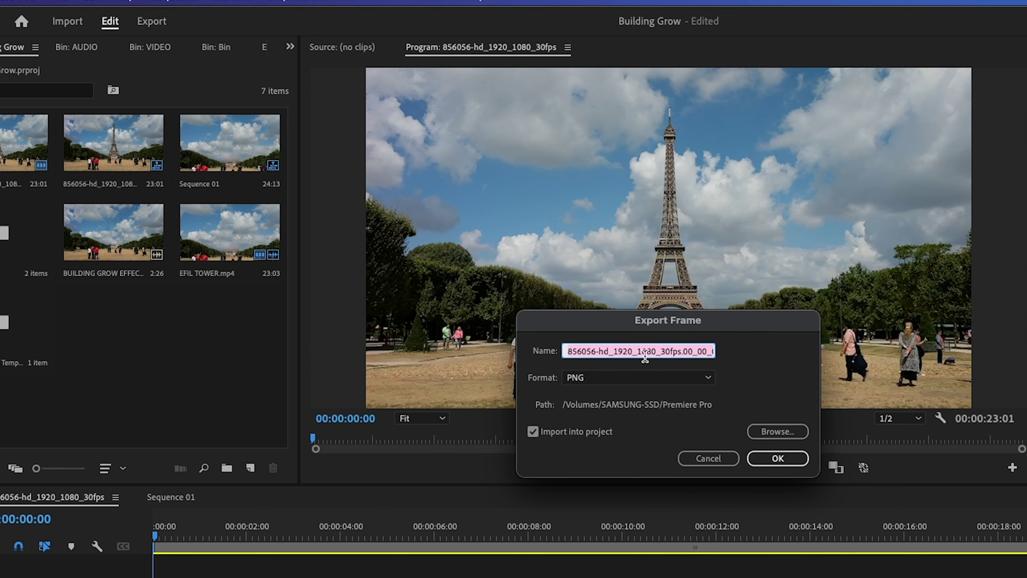
text(c)
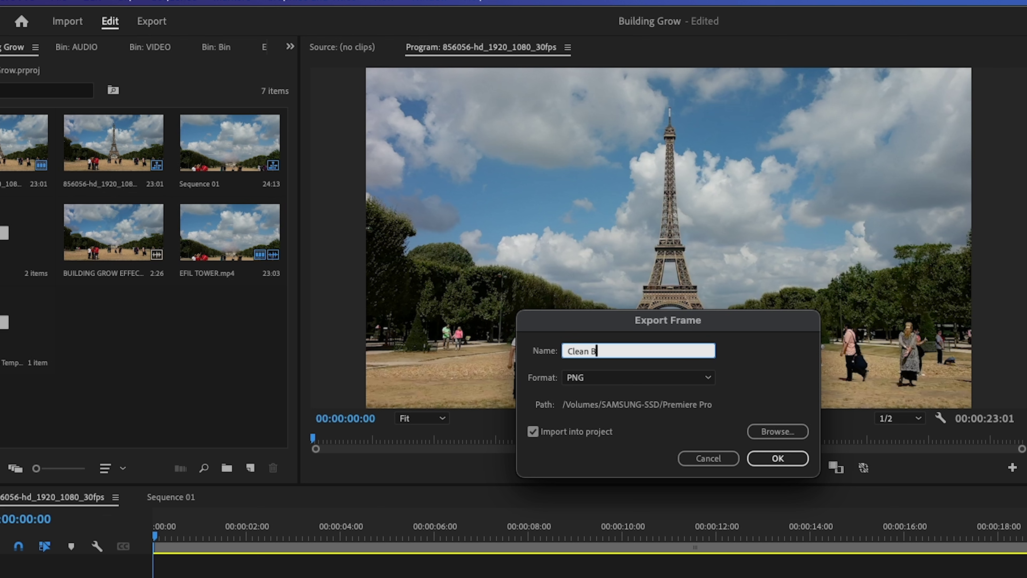
click(653, 380)
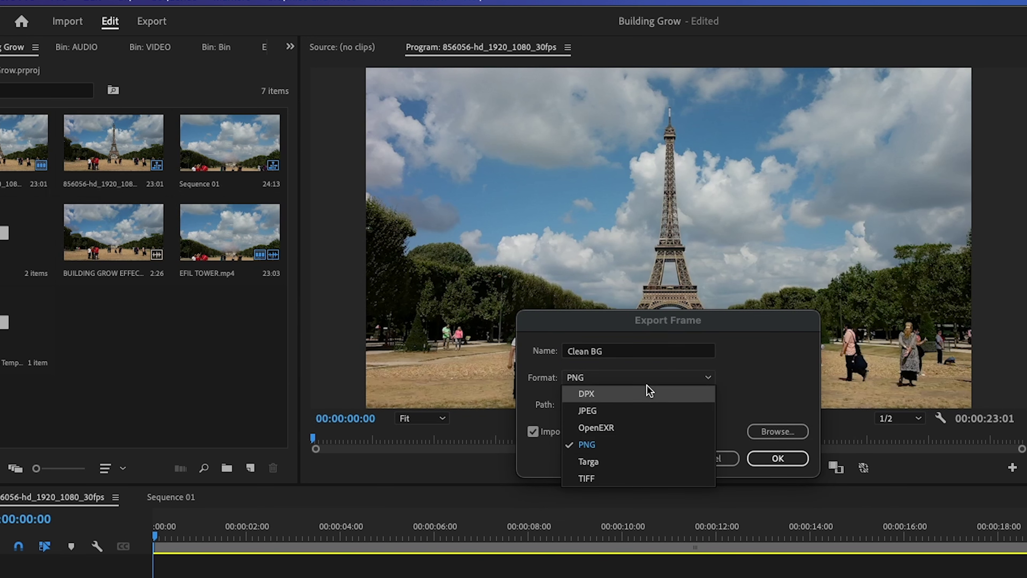
click(606, 448)
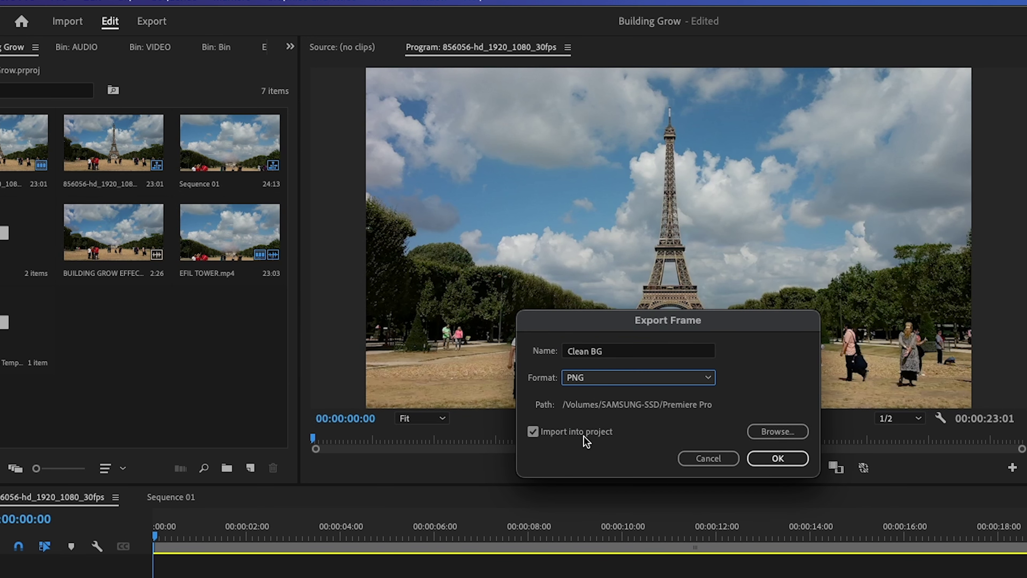
click(535, 435)
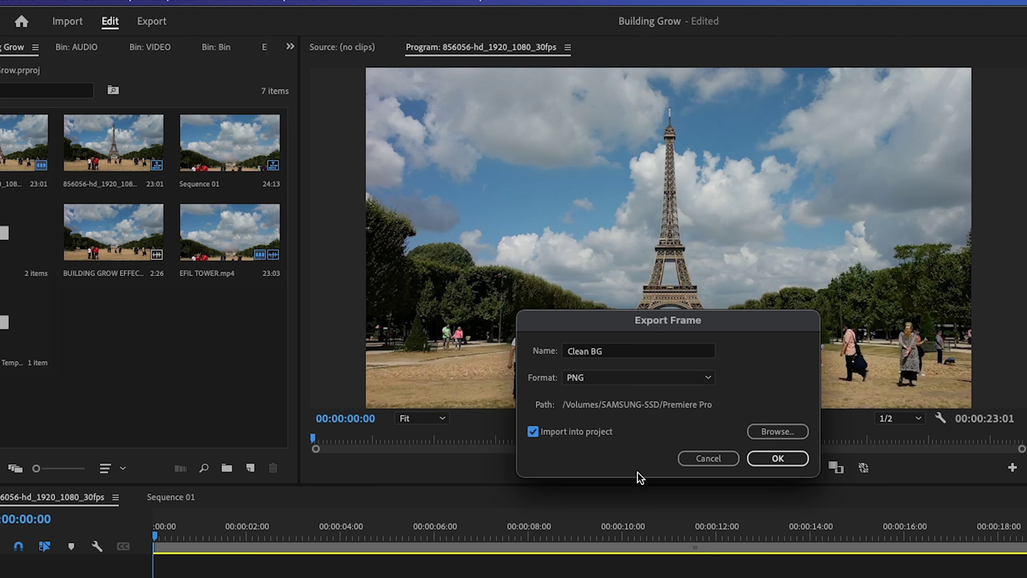
click(774, 457)
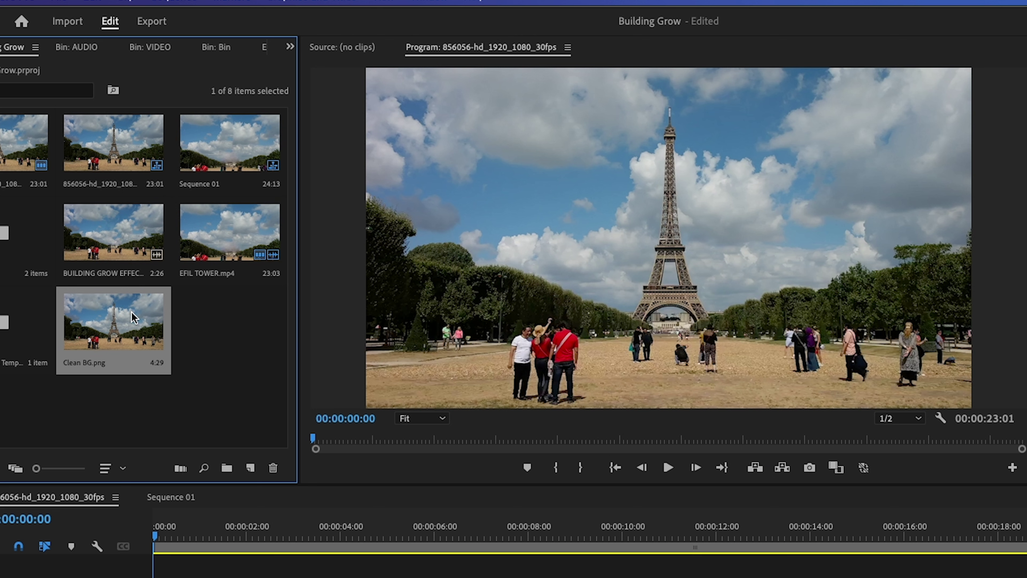
Export three more PNG stills of the frame named 01, 02 and 03, each imported into the project
click(808, 468)
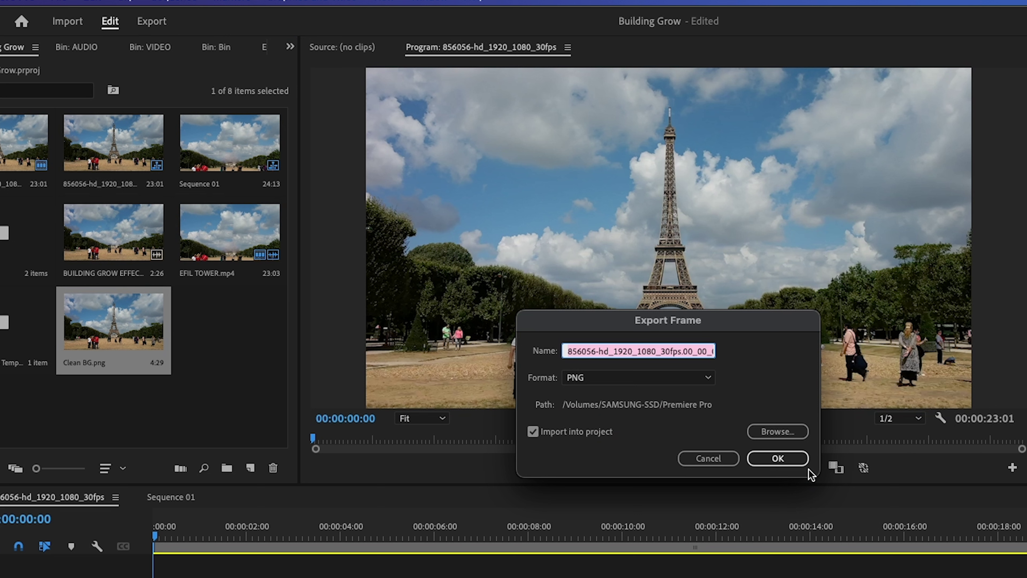
text(d)
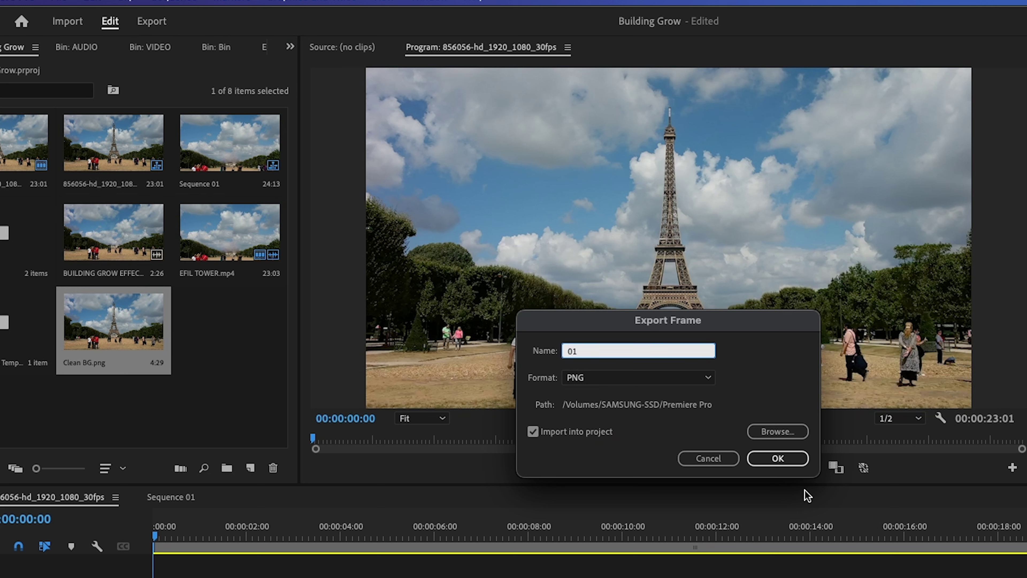
click(778, 458)
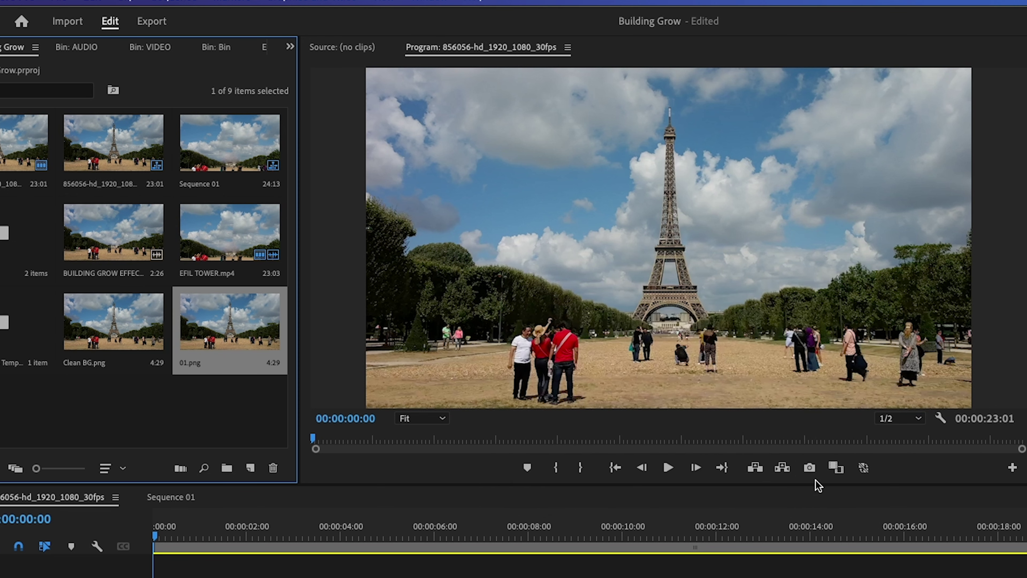
click(809, 469)
text(02)
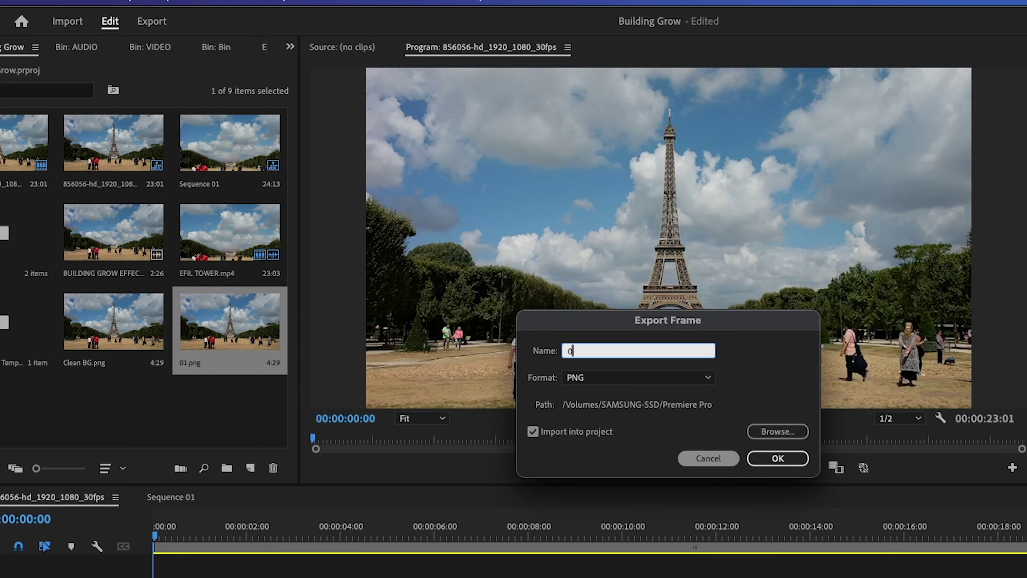
click(776, 463)
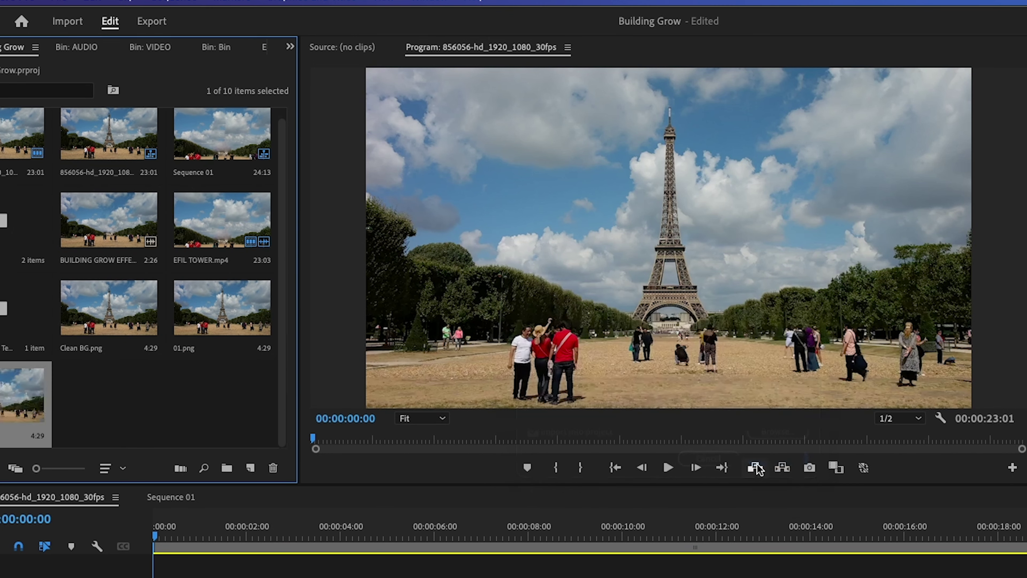
click(808, 465)
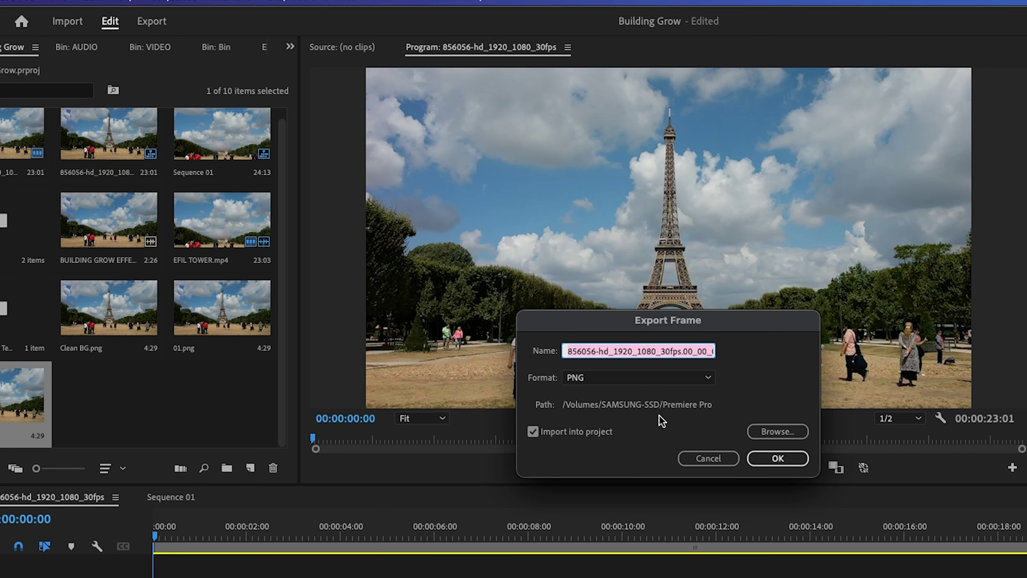
text(03)
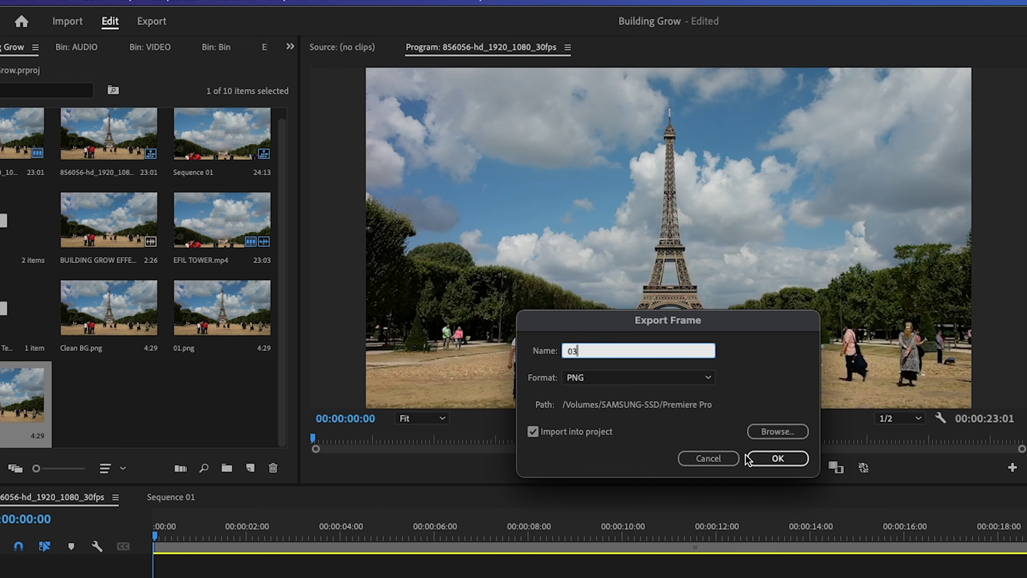
click(749, 459)
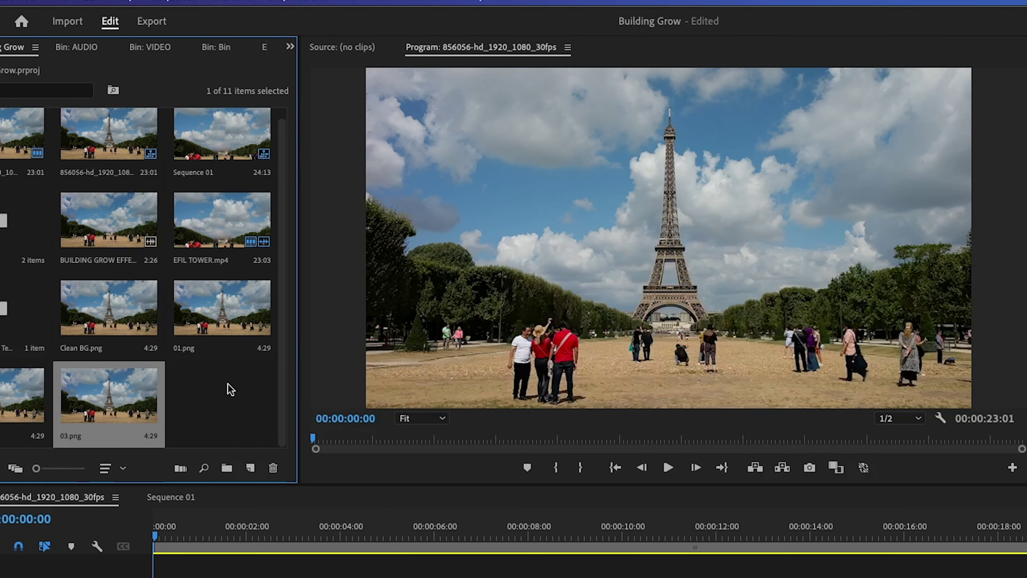
Place Clean BG.png, 01.png, 02.png and 03.png on V2–V5 at 0:00, then shrink track heights
click(110, 316)
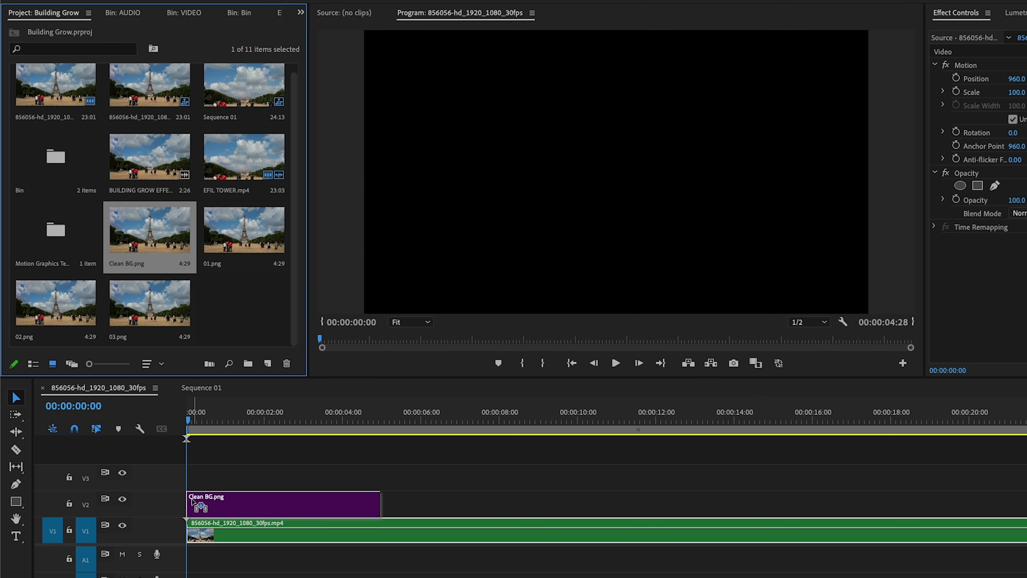
drag(234, 350, 198, 503)
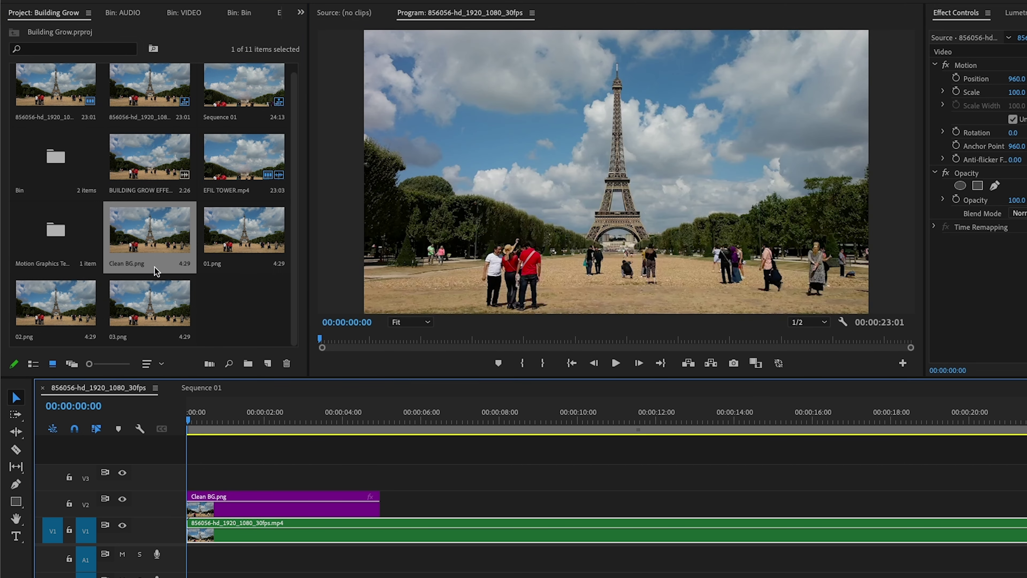
click(220, 239)
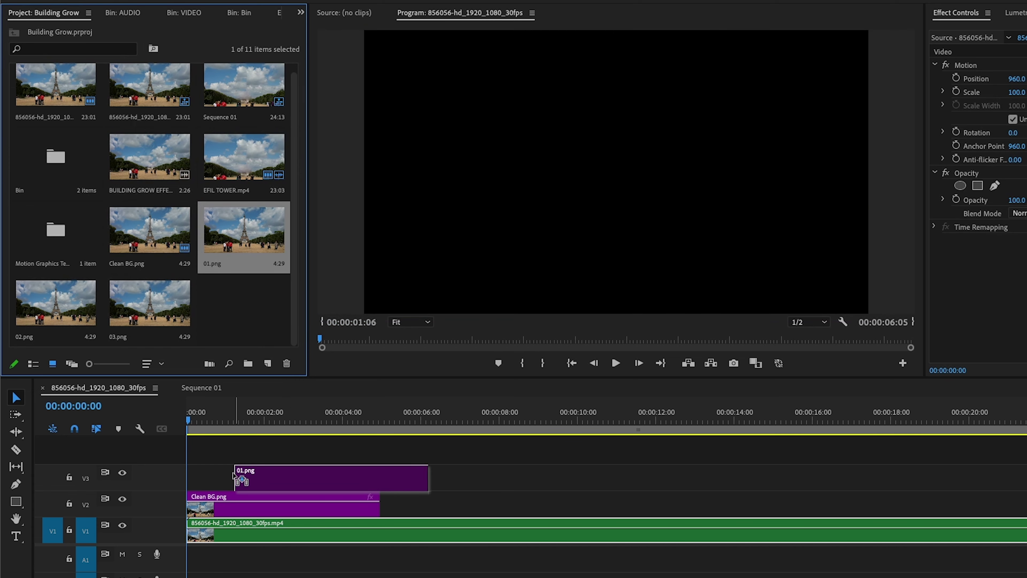
drag(285, 406, 202, 475)
click(41, 306)
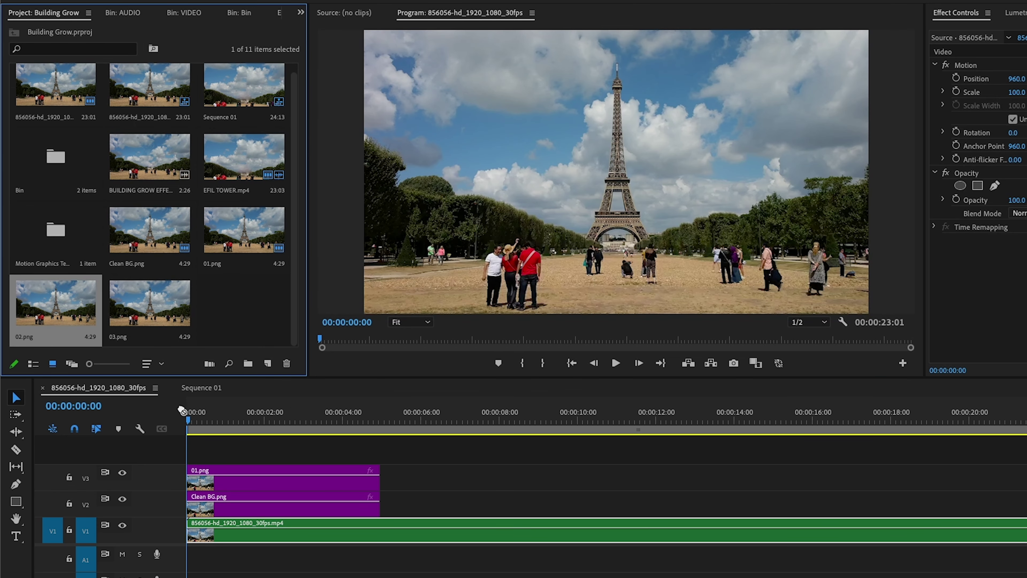
drag(181, 411, 198, 449)
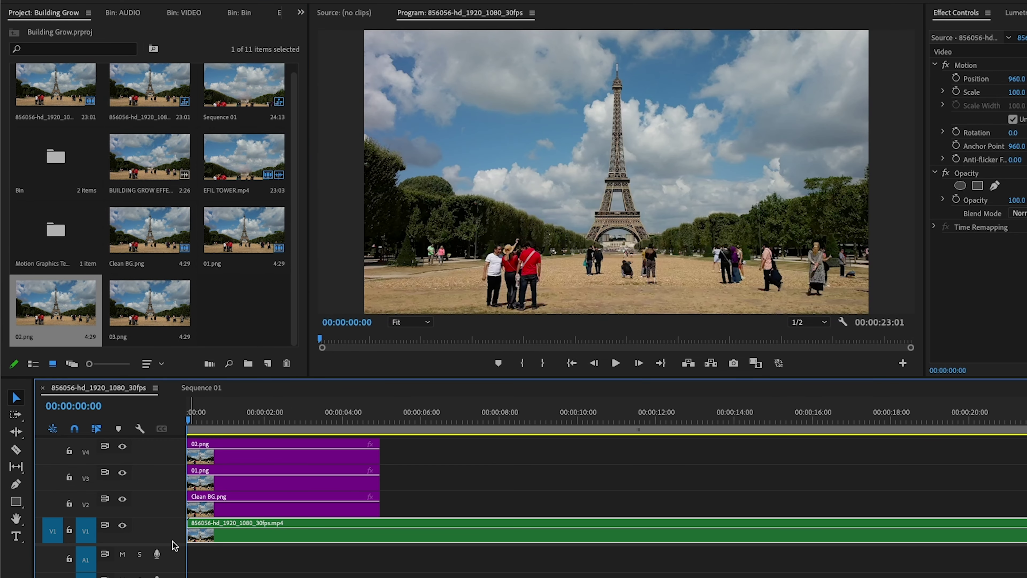
drag(173, 545, 170, 558)
drag(153, 311, 190, 453)
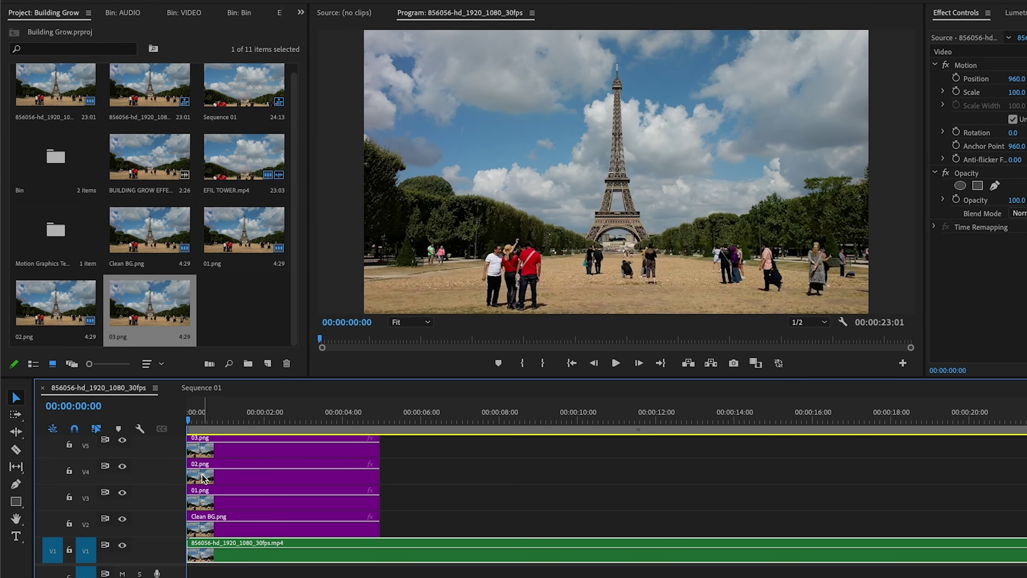
key(ctrl+minus)
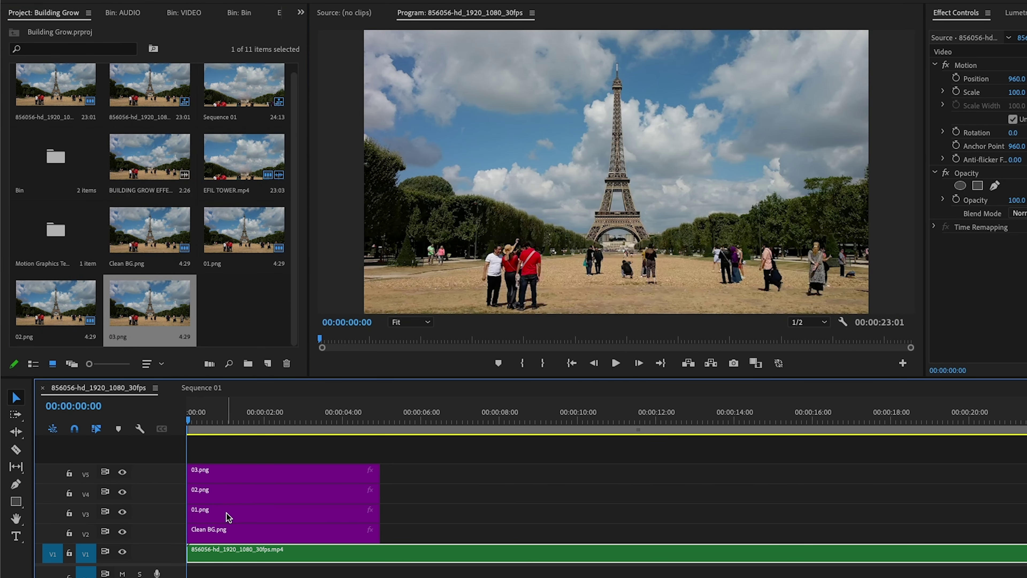
Label the 03.png clip rose, 02.png yellow and Clean BG.png teal
click(251, 478)
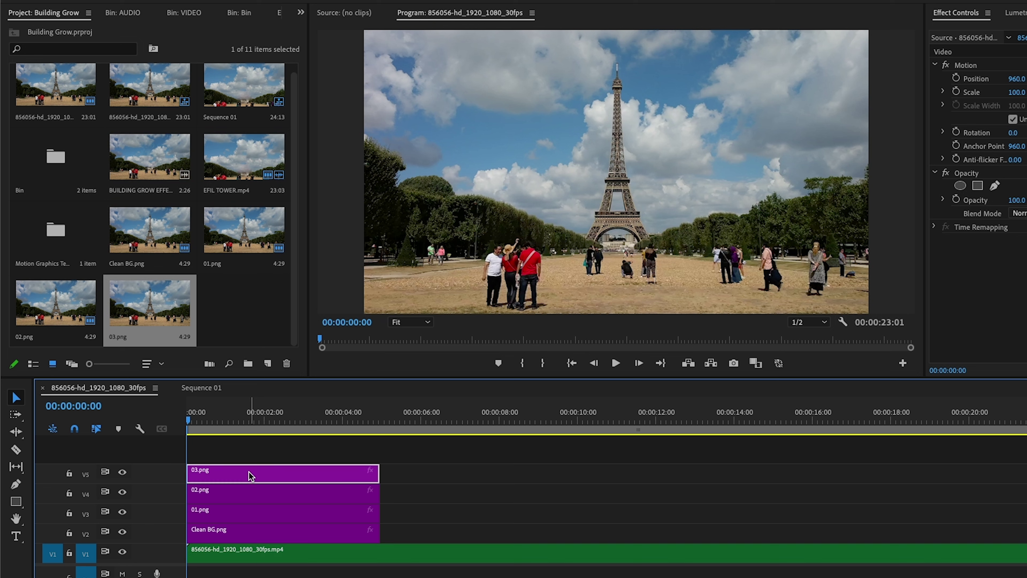
right_click(251, 478)
mouse_move(328, 348)
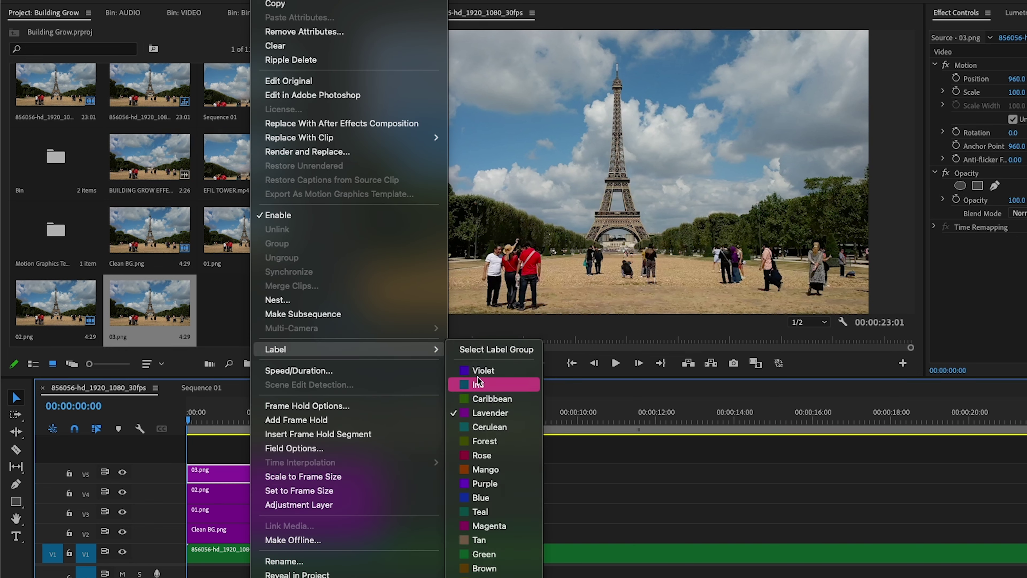
click(483, 453)
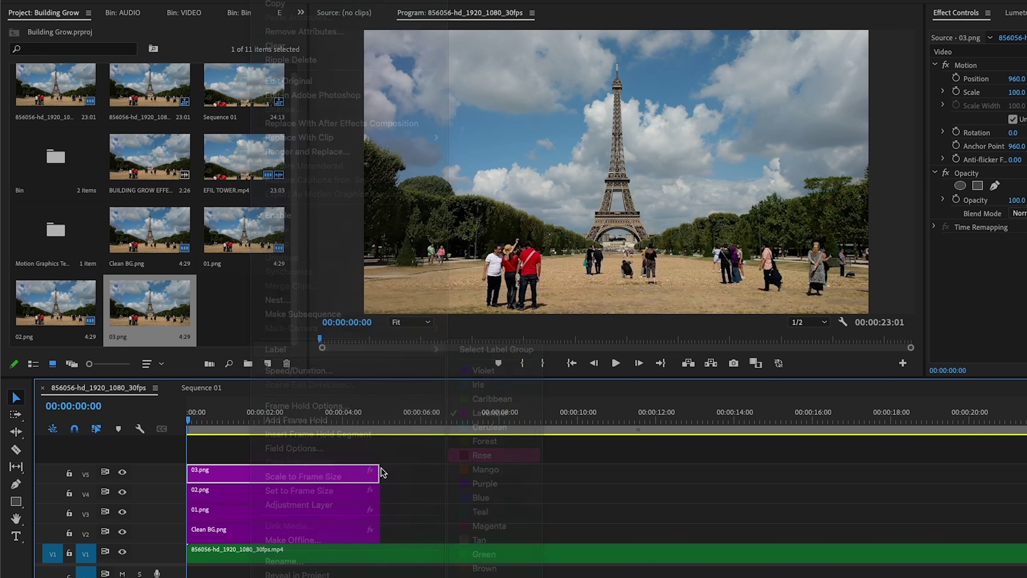
click(248, 495)
right_click(247, 494)
mouse_move(321, 349)
click(483, 569)
click(228, 530)
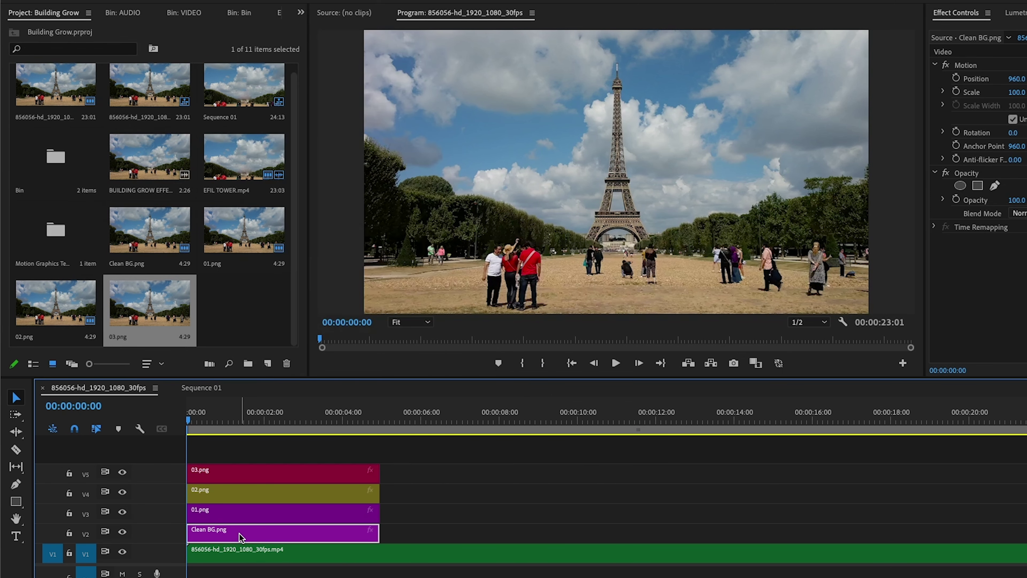
right_click(229, 530)
click(456, 538)
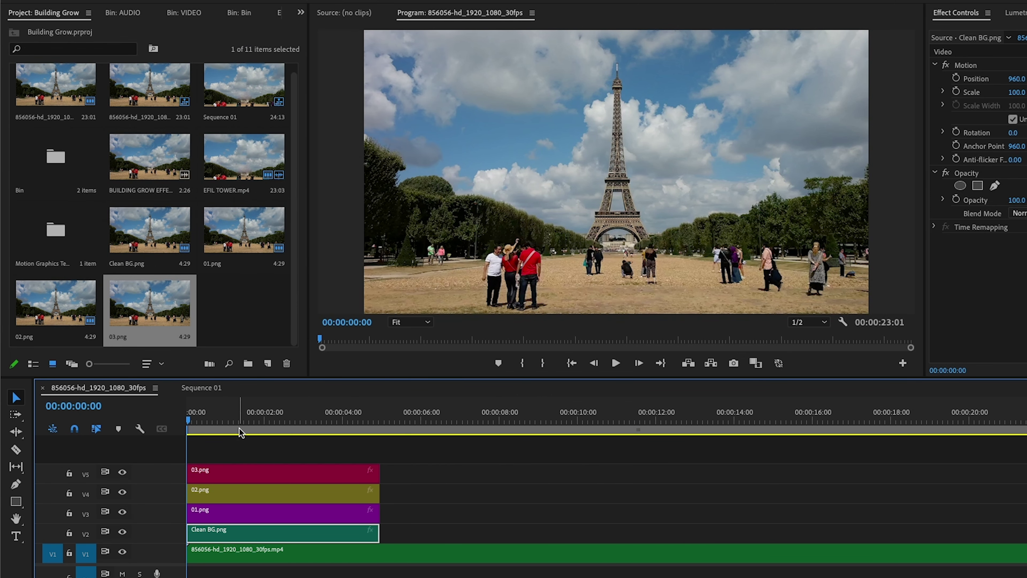
Hide tracks V5, V4 and V3, then send Clean BG.png to Adobe Photoshop for editing
key(=)
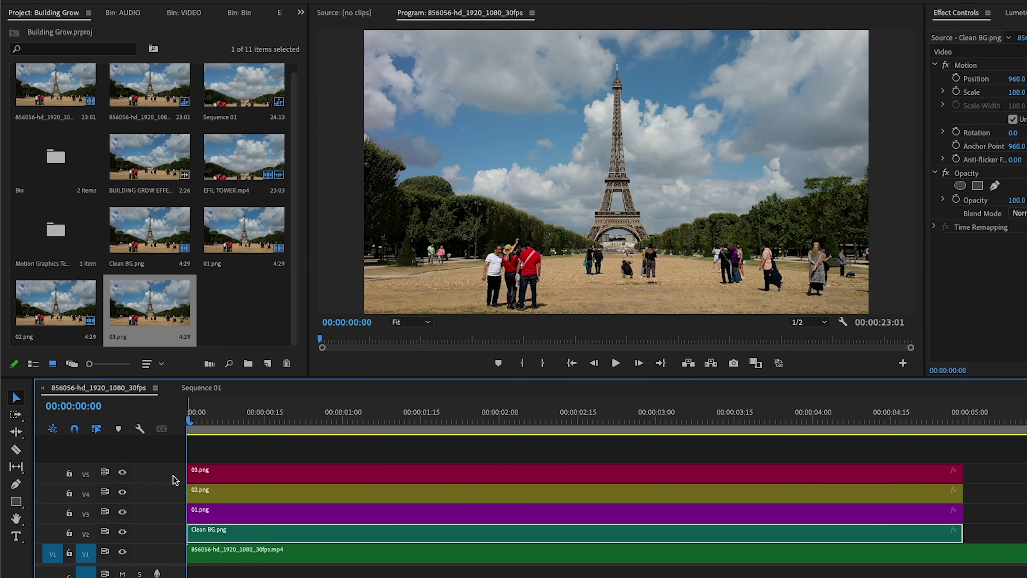
click(122, 472)
click(122, 492)
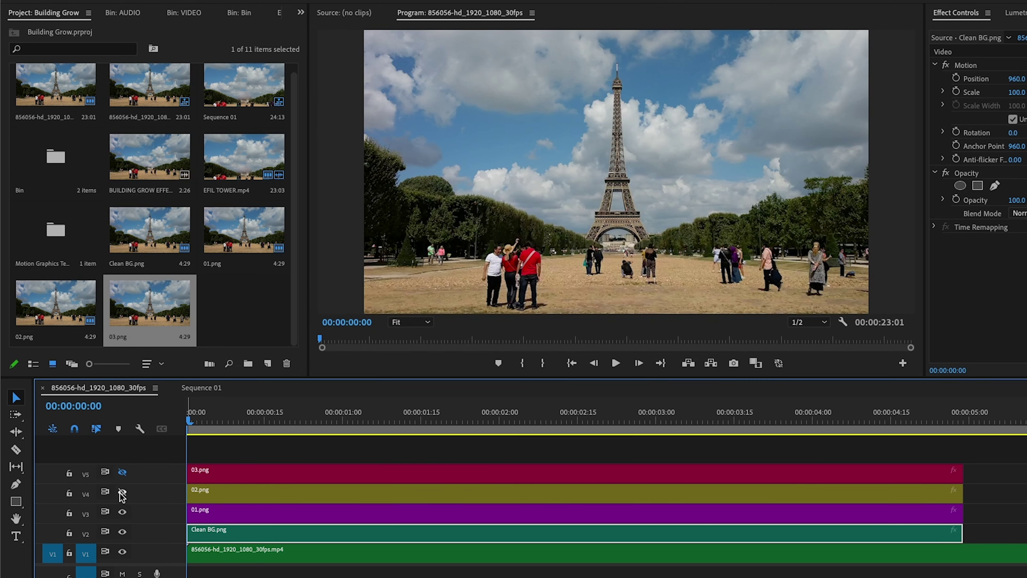
click(123, 512)
right_click(374, 535)
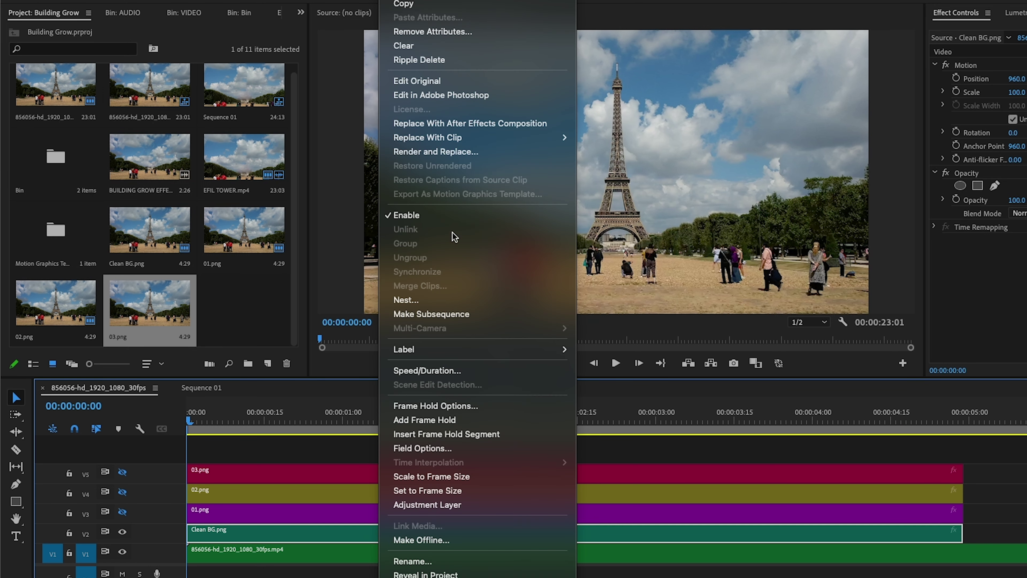
click(442, 96)
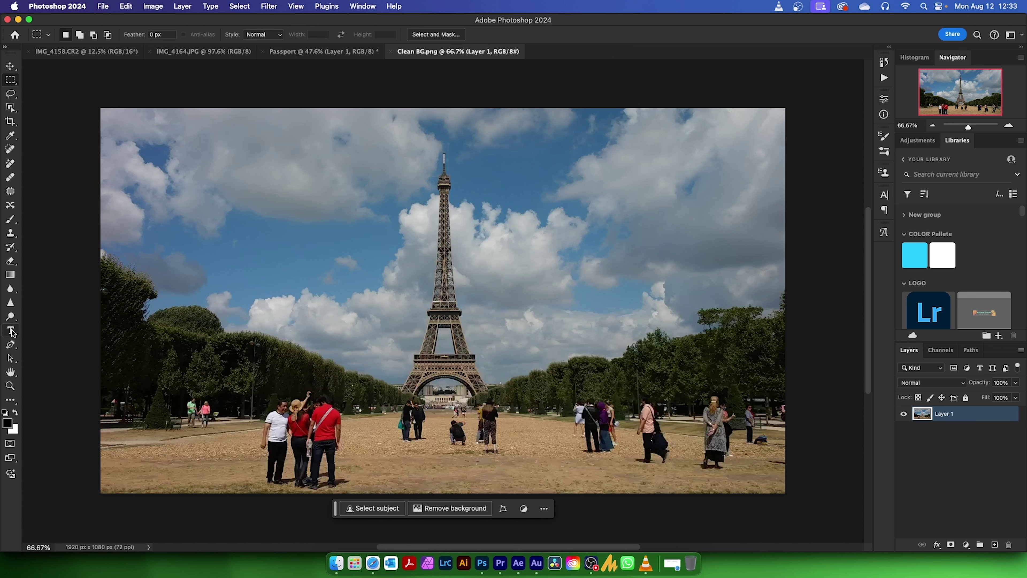
Trace a Pen path around the Eiffel Tower in Clean BG.png
click(10, 344)
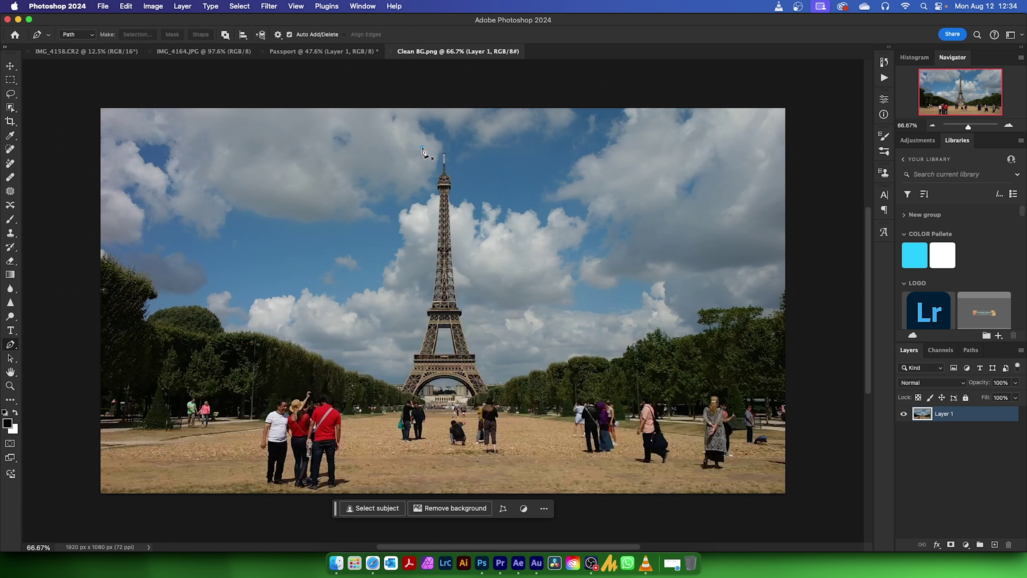
click(422, 147)
scroll(403, 394, up, 5)
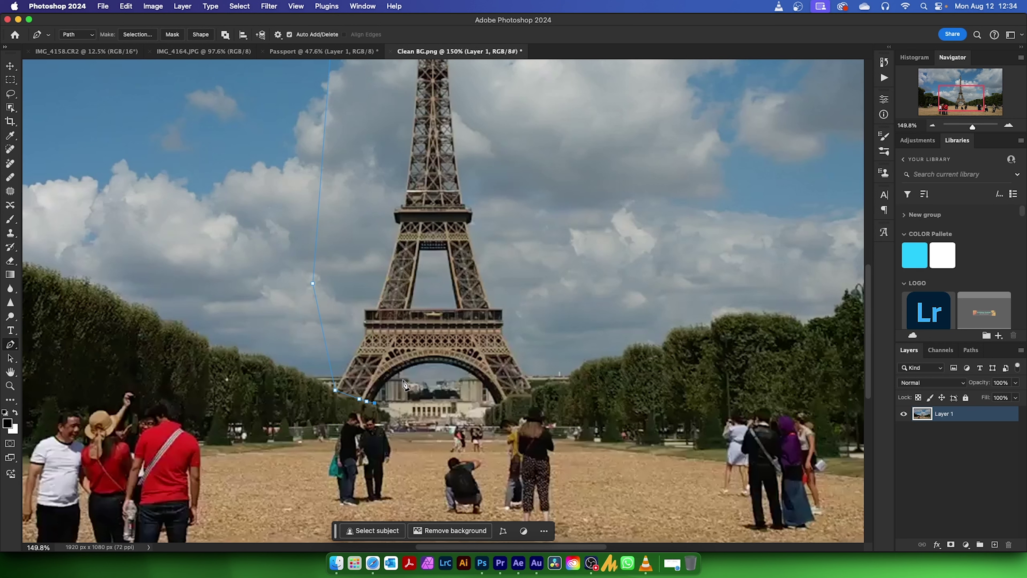
click(428, 363)
drag(483, 383, 501, 404)
click(497, 404)
click(503, 401)
click(507, 398)
click(513, 396)
click(528, 396)
click(541, 283)
scroll(541, 283, down, 3)
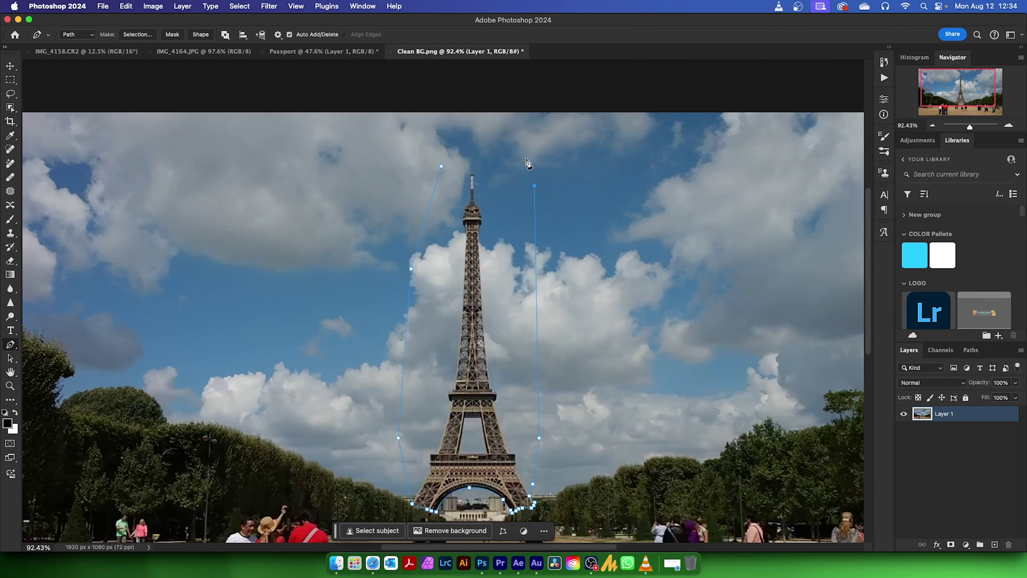
click(526, 159)
drag(507, 235, 474, 195)
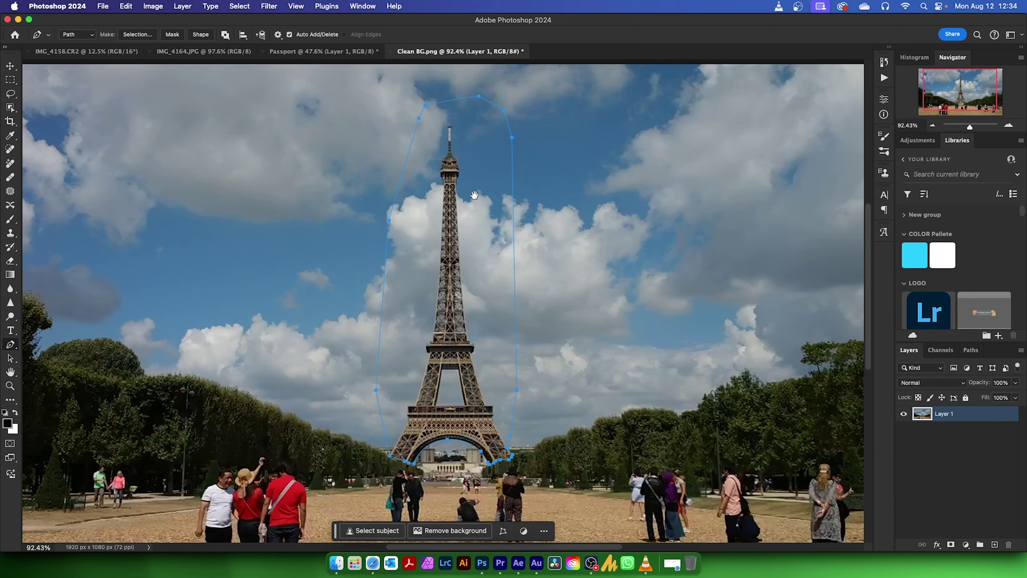
Make a 1.0 px feathered selection from the path, Content-Aware Fill it, and deselect
right_click(464, 206)
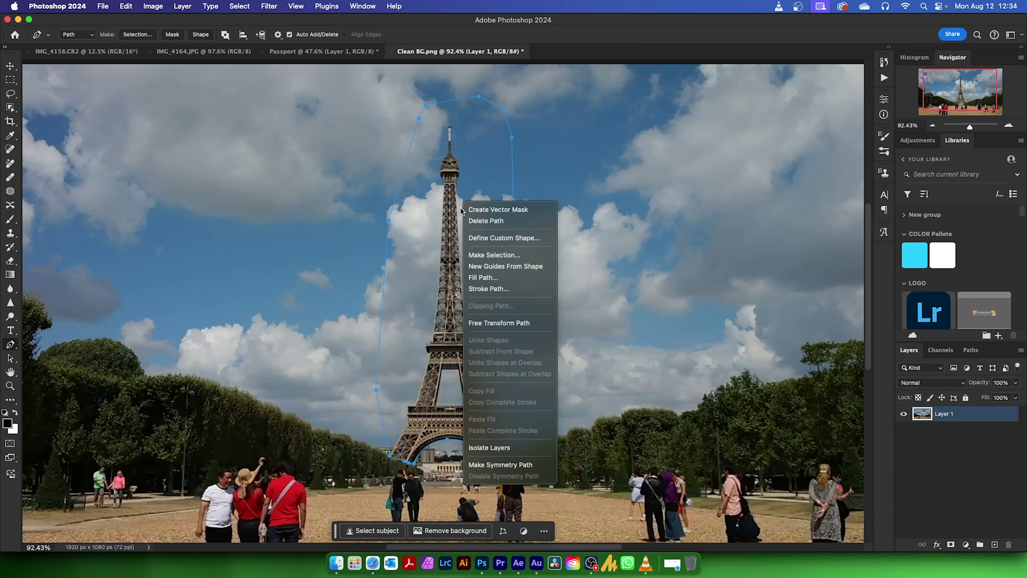
click(489, 256)
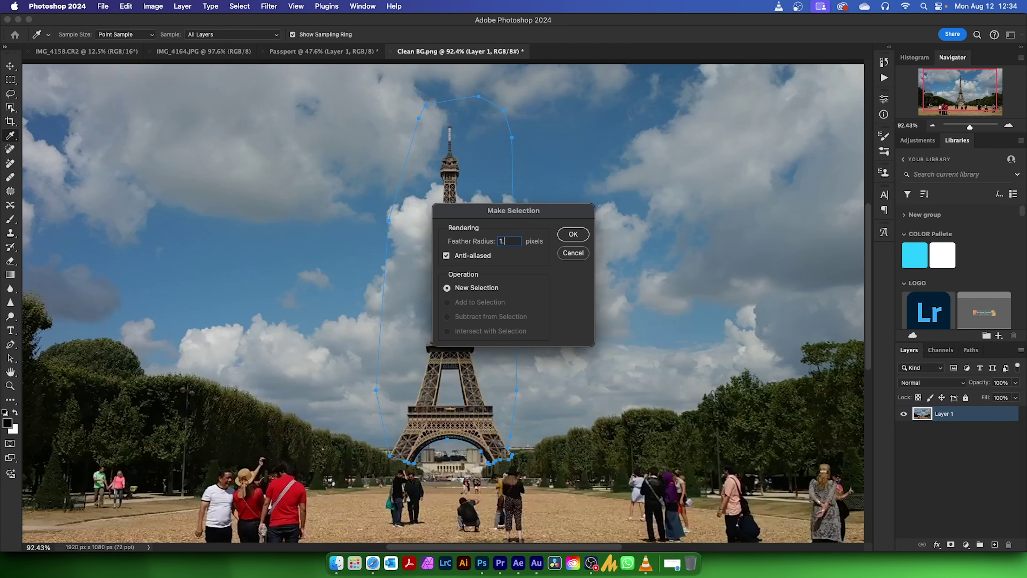
click(573, 235)
click(126, 7)
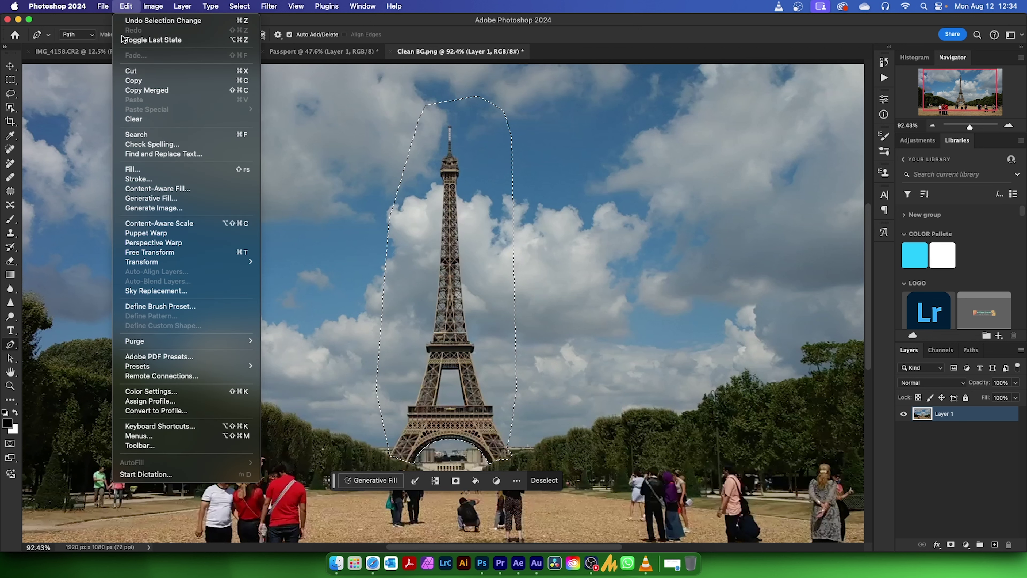
click(129, 170)
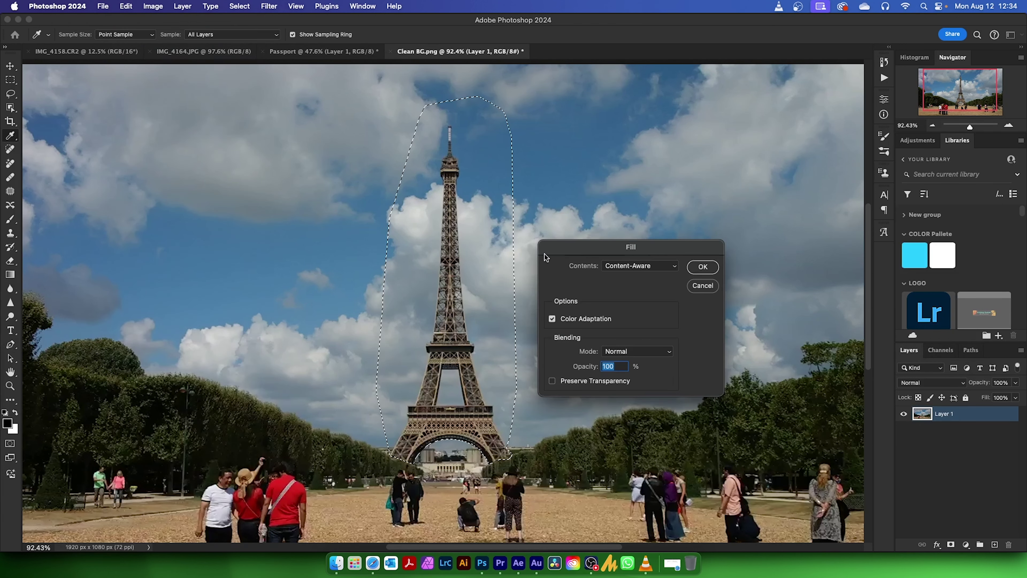
click(628, 266)
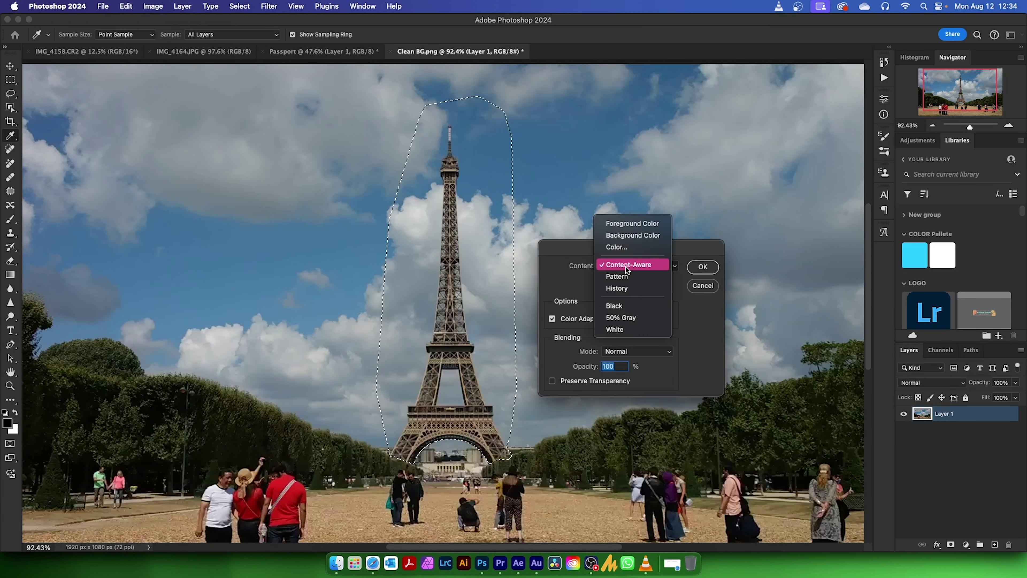
click(638, 267)
click(703, 267)
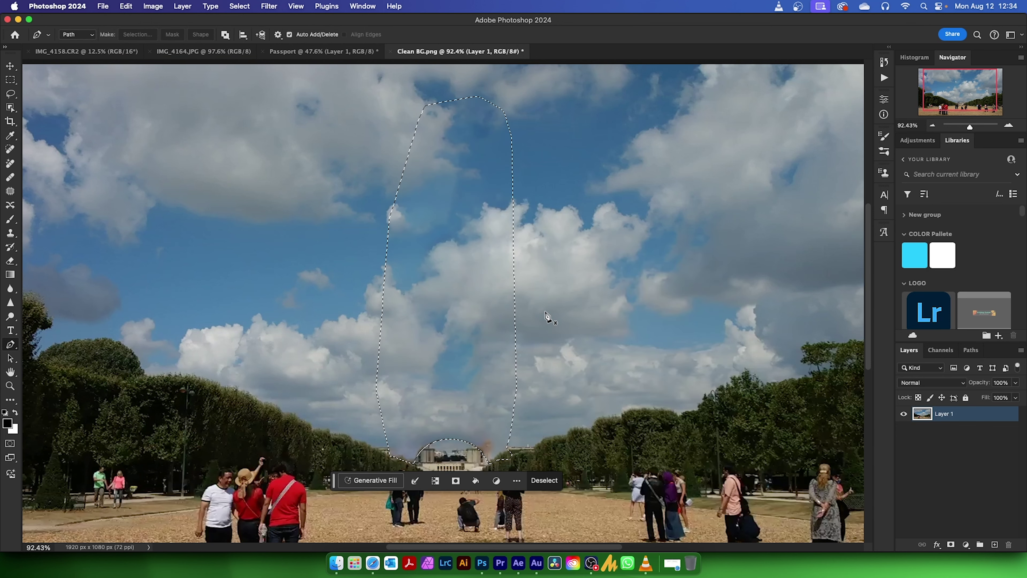
key(super+d)
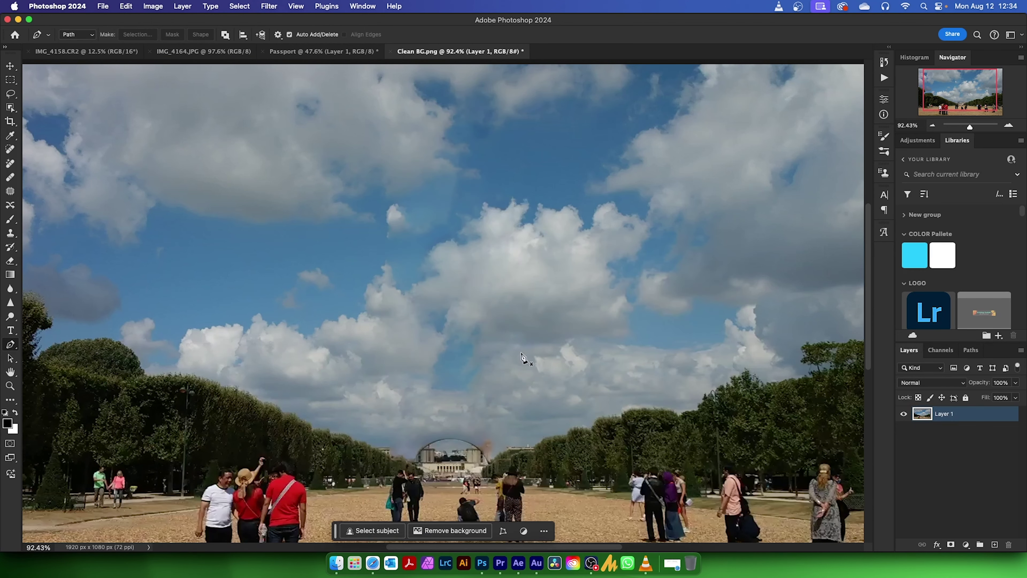
Brush out the leftover arch pieces beside the building top with the Remove tool
scroll(516, 359, up, 4)
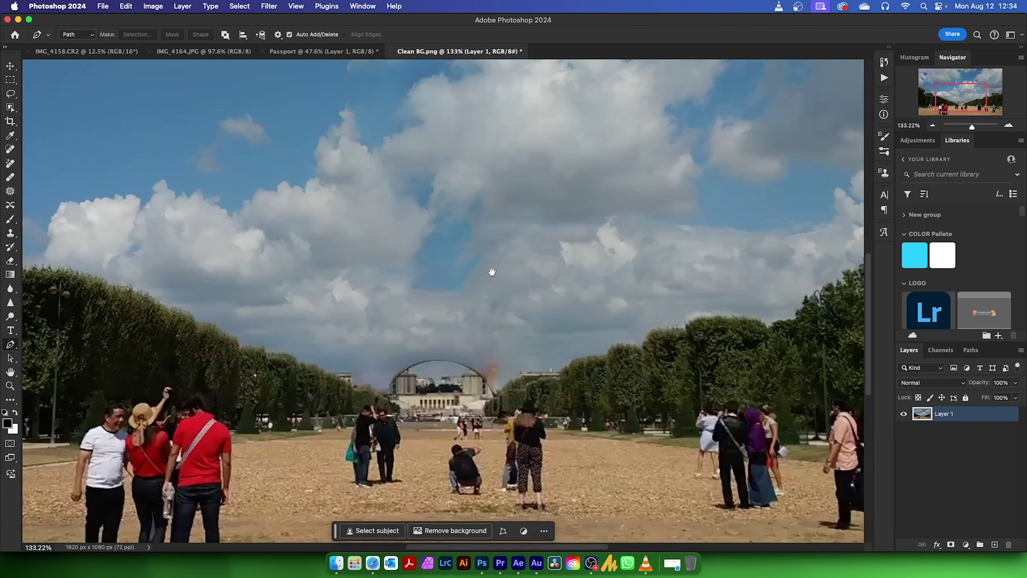
scroll(489, 271, down, 1)
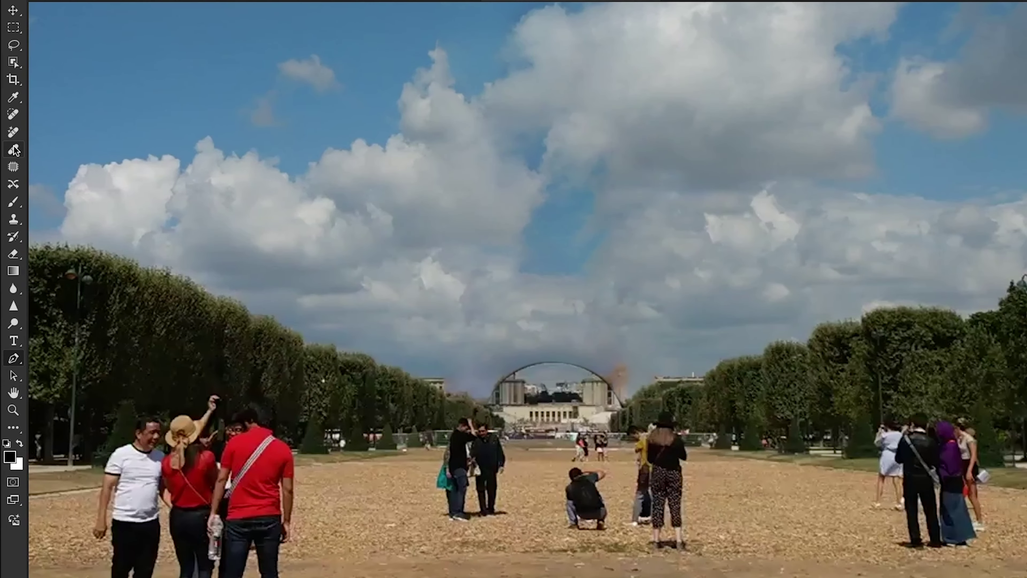
click(13, 115)
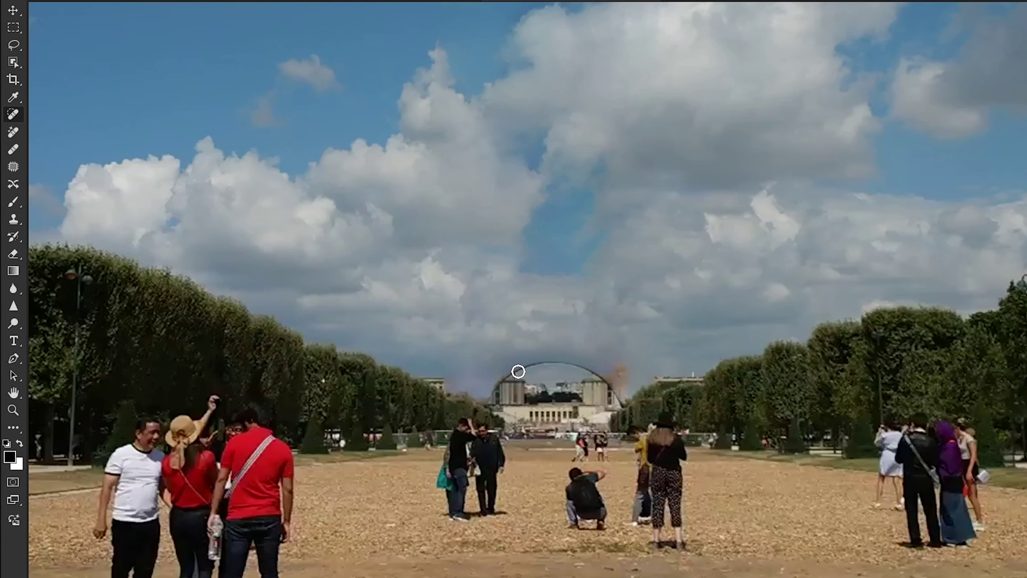
drag(519, 371, 591, 371)
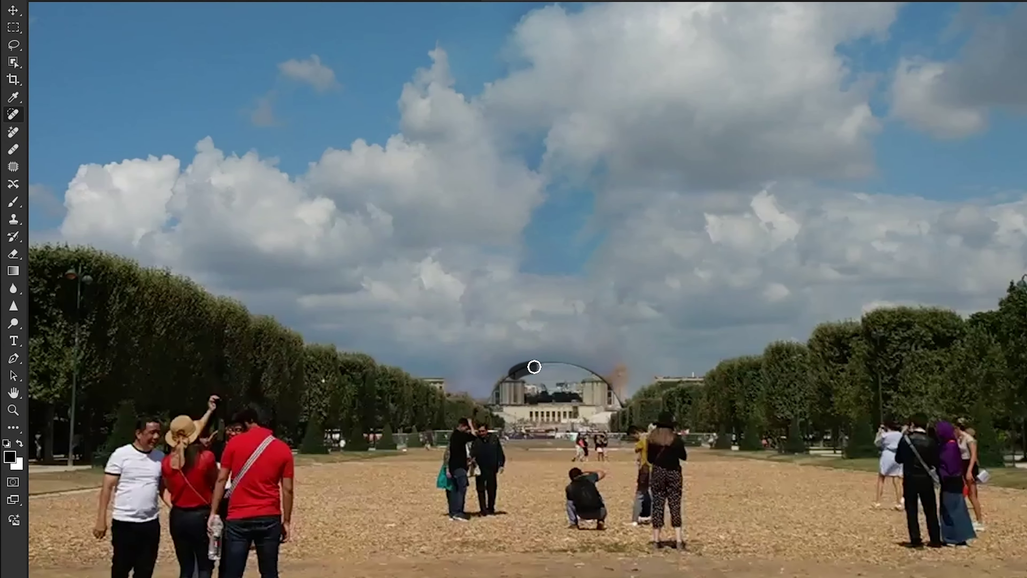
click(506, 373)
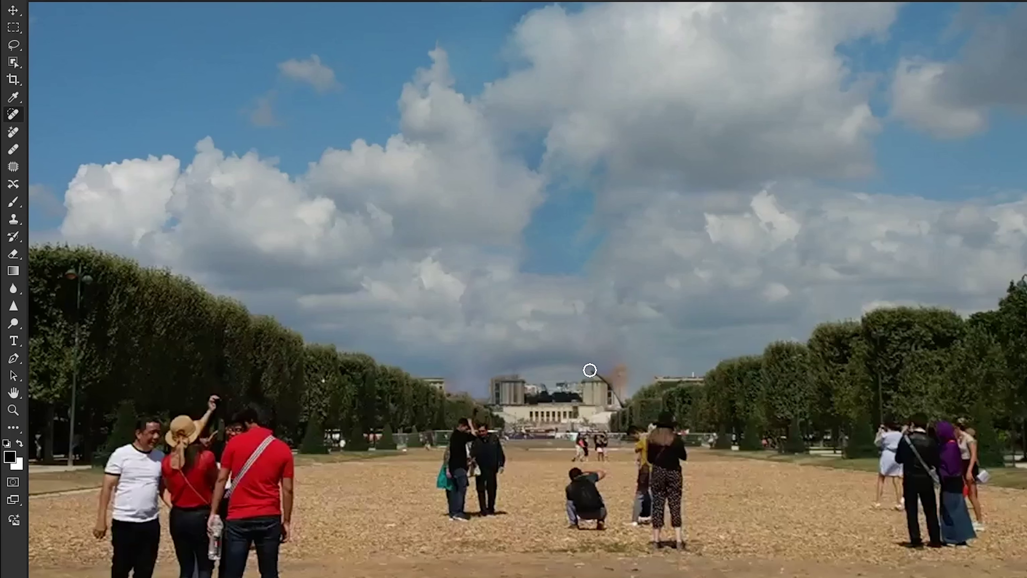
drag(590, 371, 615, 379)
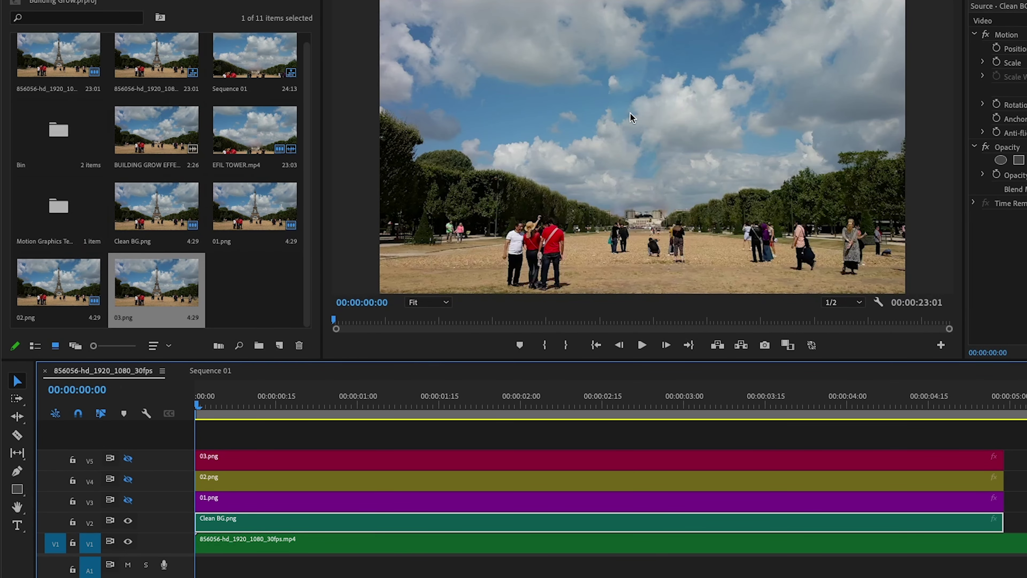
Move the playhead to about one second, show track V3, and send 01.png to Photoshop
mouse_move(199, 405)
mouse_down()
mouse_move(386, 403)
mouse_move(198, 404)
mouse_up()
click(128, 501)
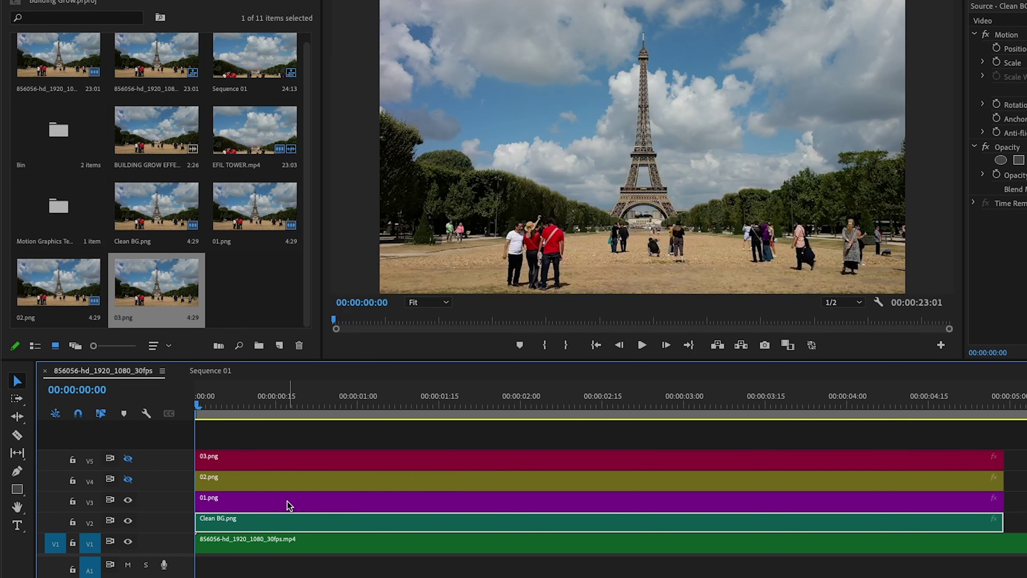
right_click(329, 506)
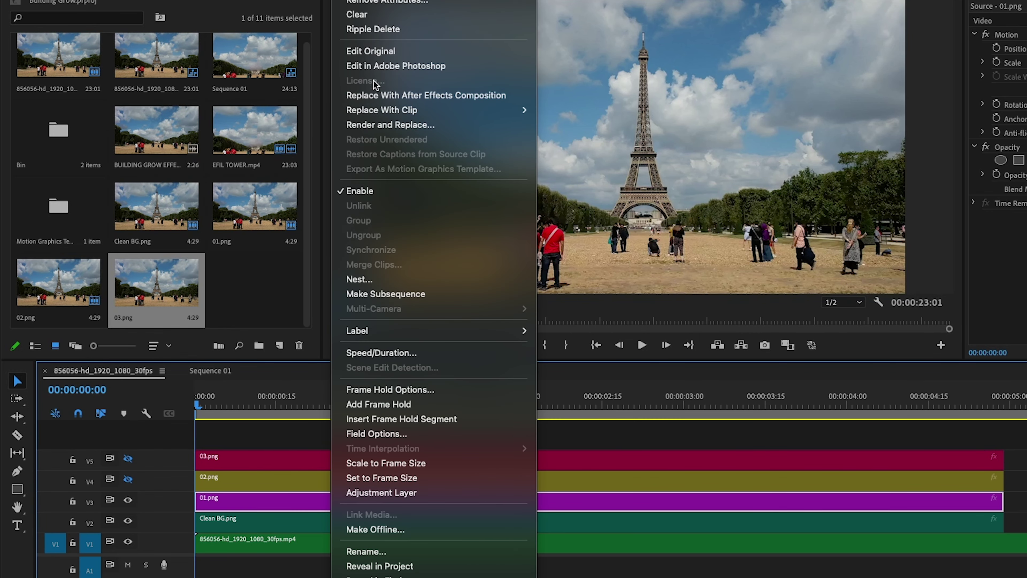
click(365, 68)
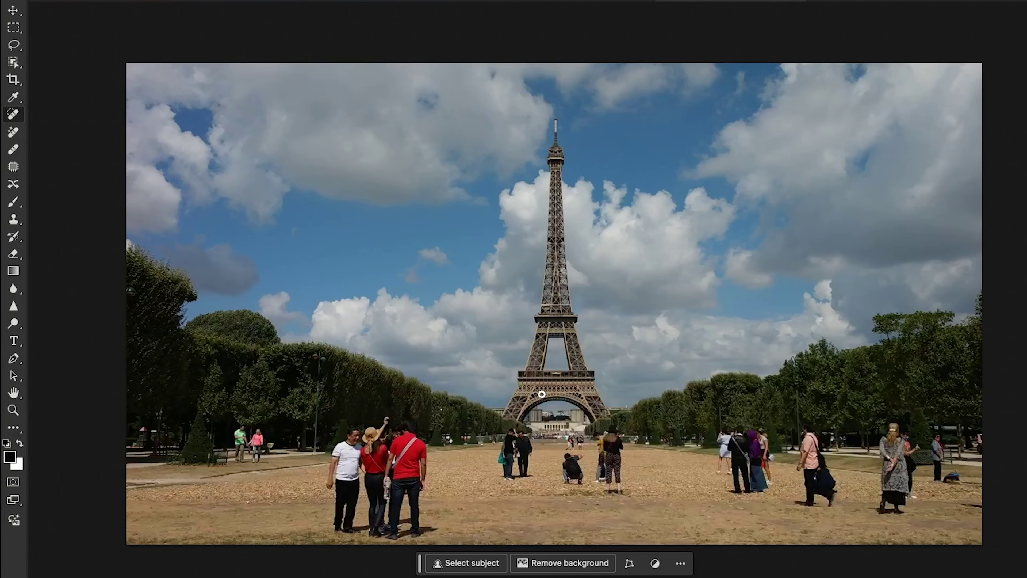
Trace a closed Pen path around the tower's bottom arch section in 01.png
scroll(542, 394, up, 5)
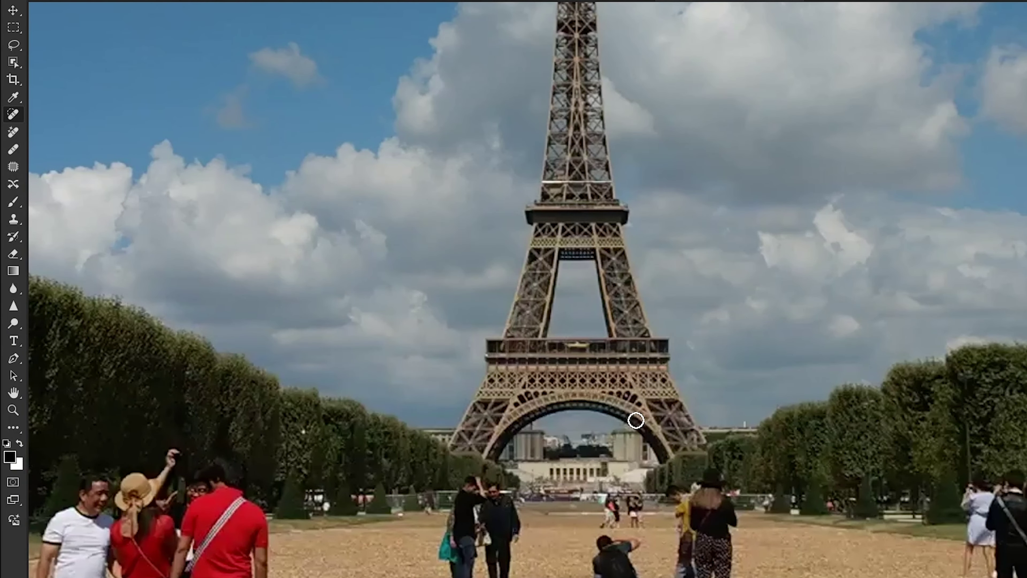
click(13, 359)
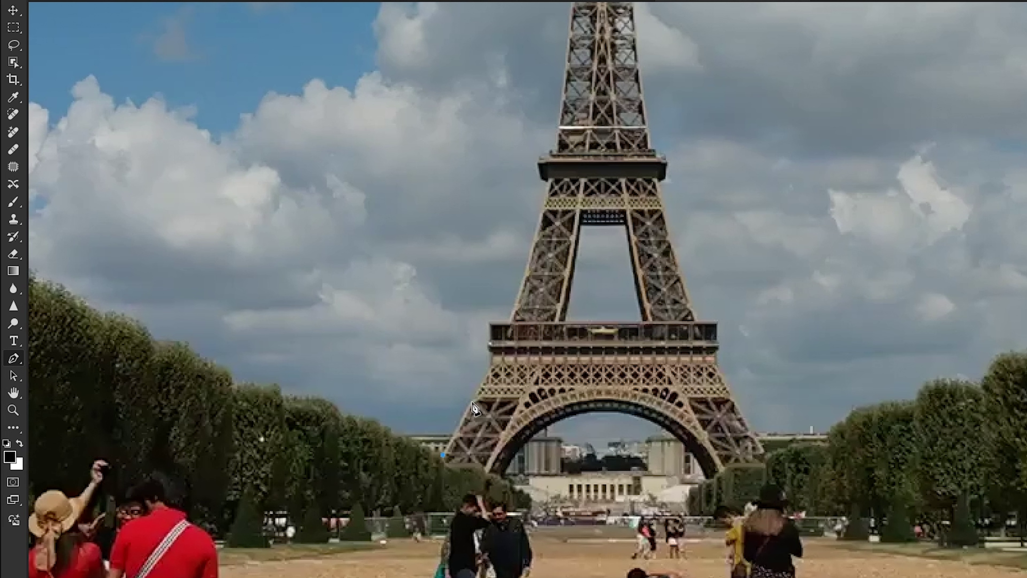
click(473, 402)
click(232, 280)
click(306, 278)
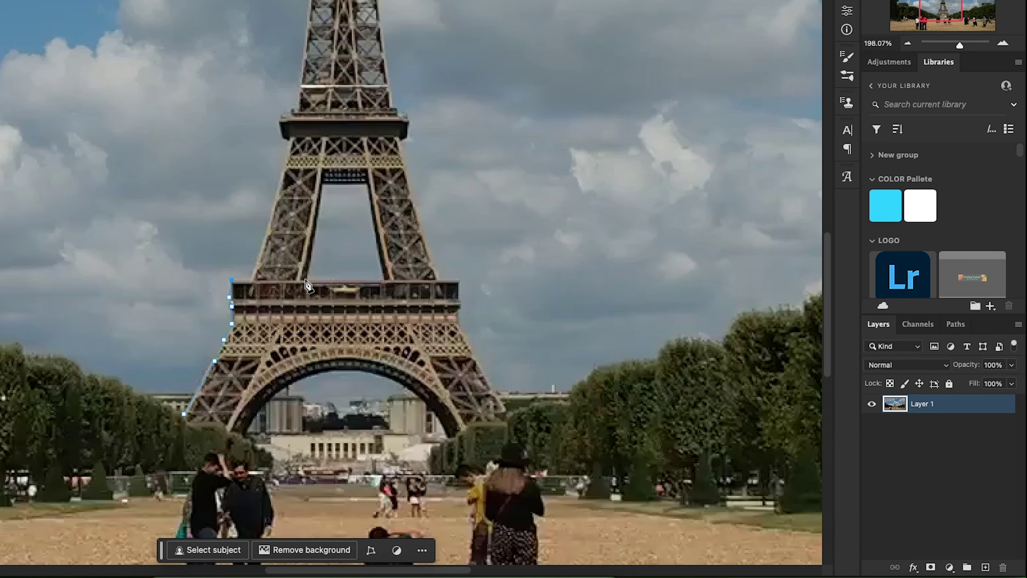
click(413, 281)
click(459, 279)
click(461, 303)
click(459, 318)
click(482, 371)
scroll(482, 371, down, 3)
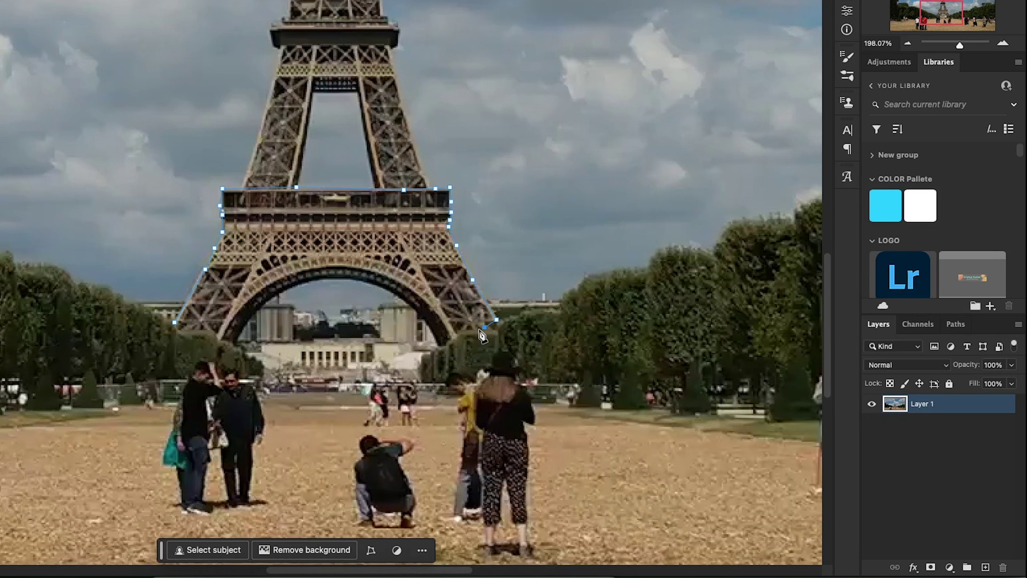
click(497, 319)
click(472, 330)
click(439, 344)
click(415, 310)
click(353, 279)
click(275, 295)
click(250, 317)
click(237, 336)
click(235, 344)
click(220, 340)
click(206, 328)
click(179, 331)
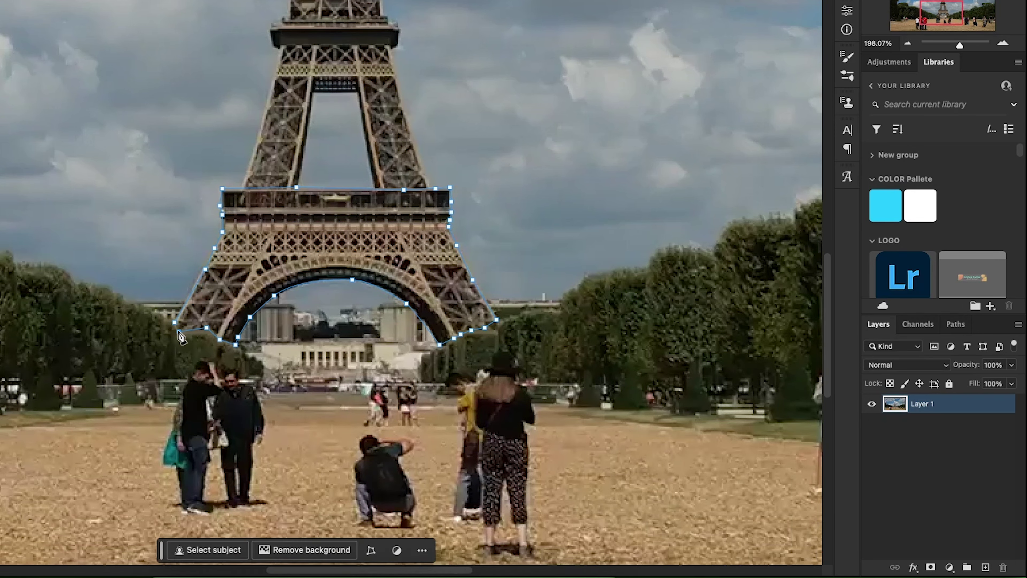
click(176, 324)
Turn the path into a 1-pixel feathered selection and add a layer mask from it
right_click(267, 259)
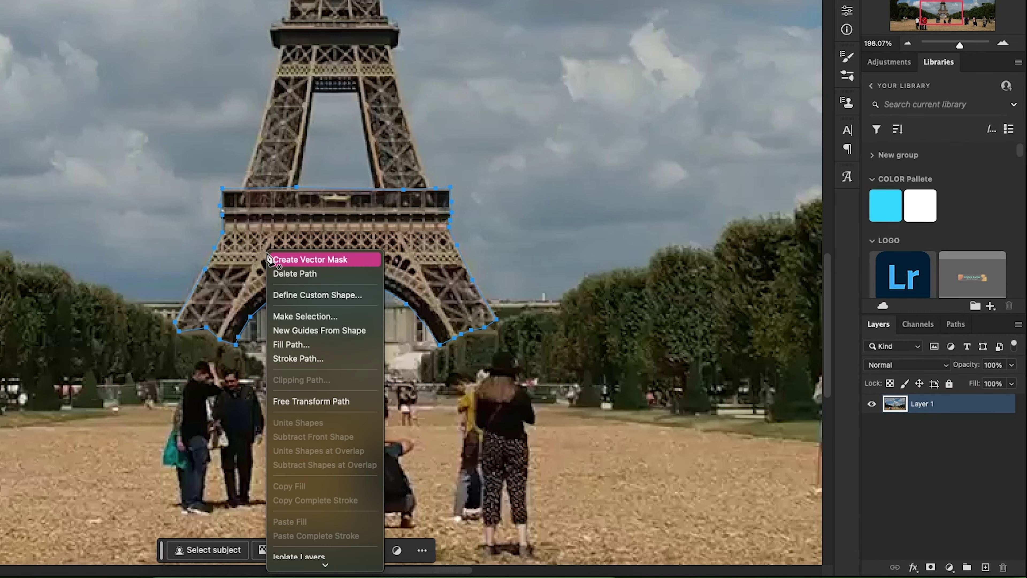
click(316, 318)
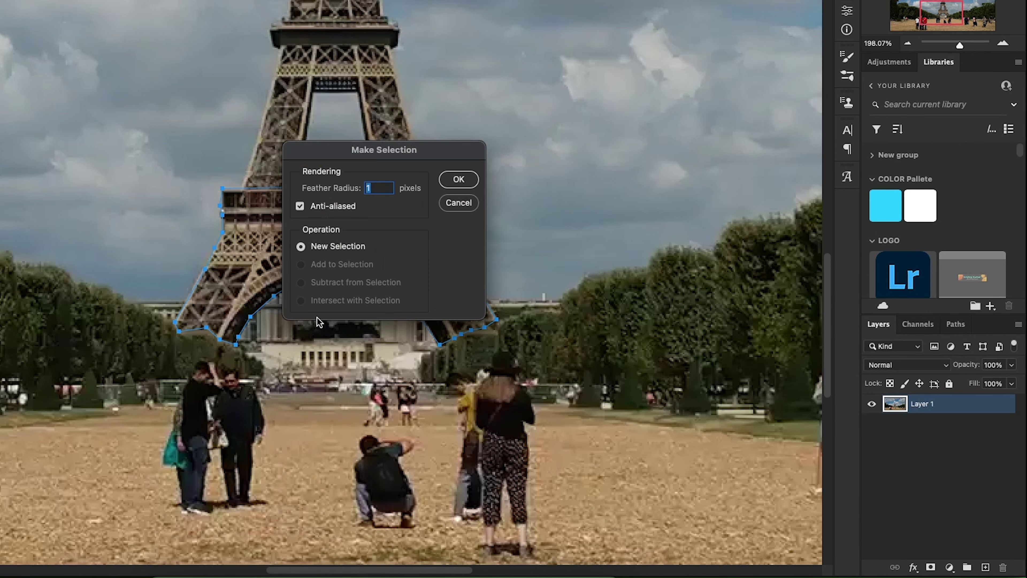
click(458, 179)
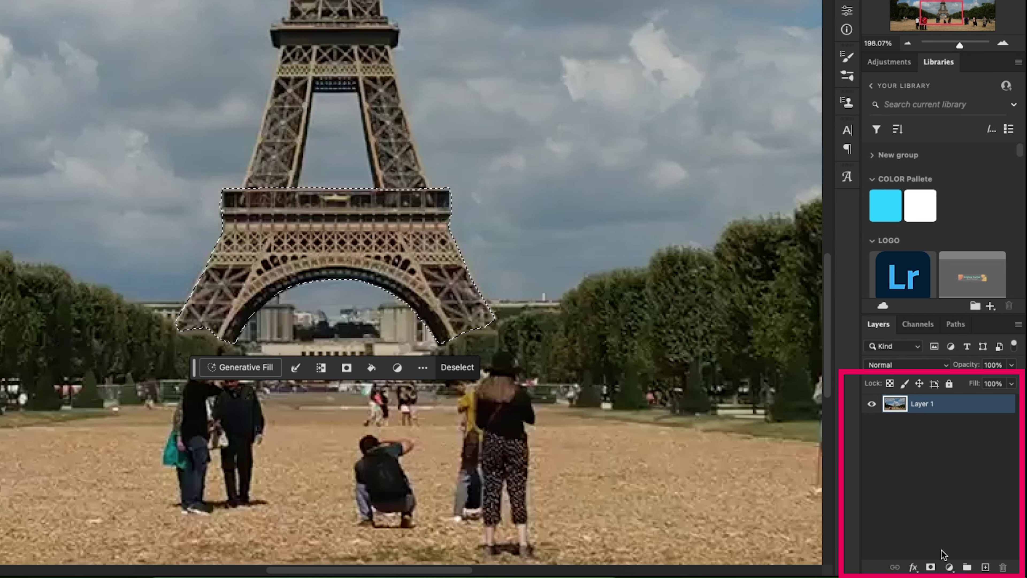
click(931, 567)
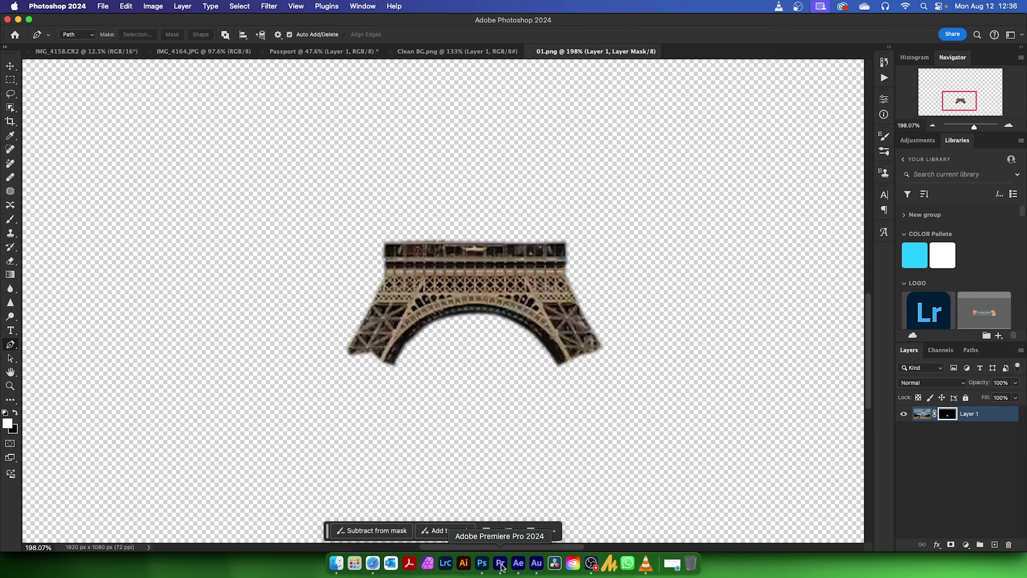
Back in Premiere Pro, reset the playhead to the start, show track V4, and open 02.png's options
click(501, 563)
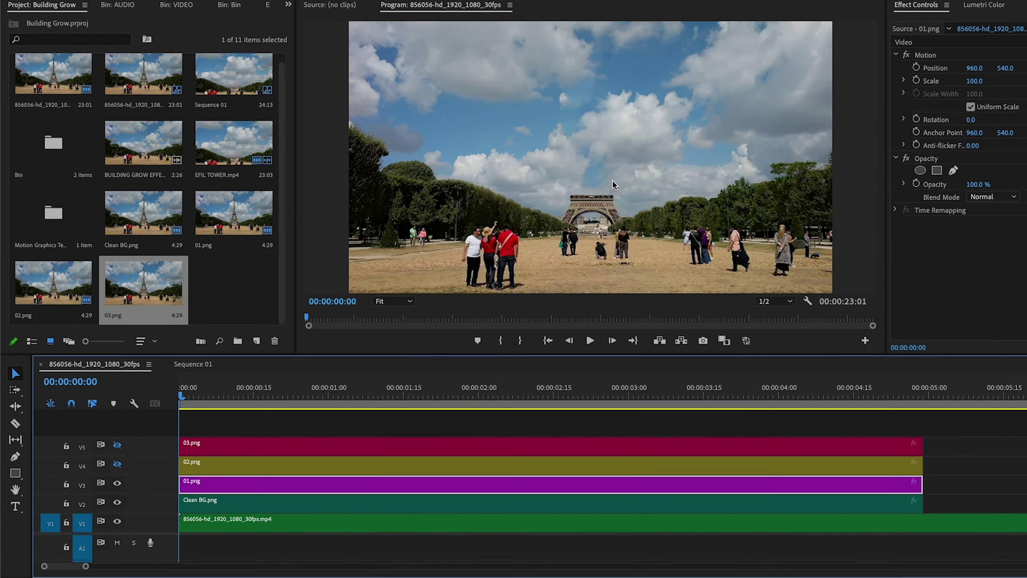
key(space)
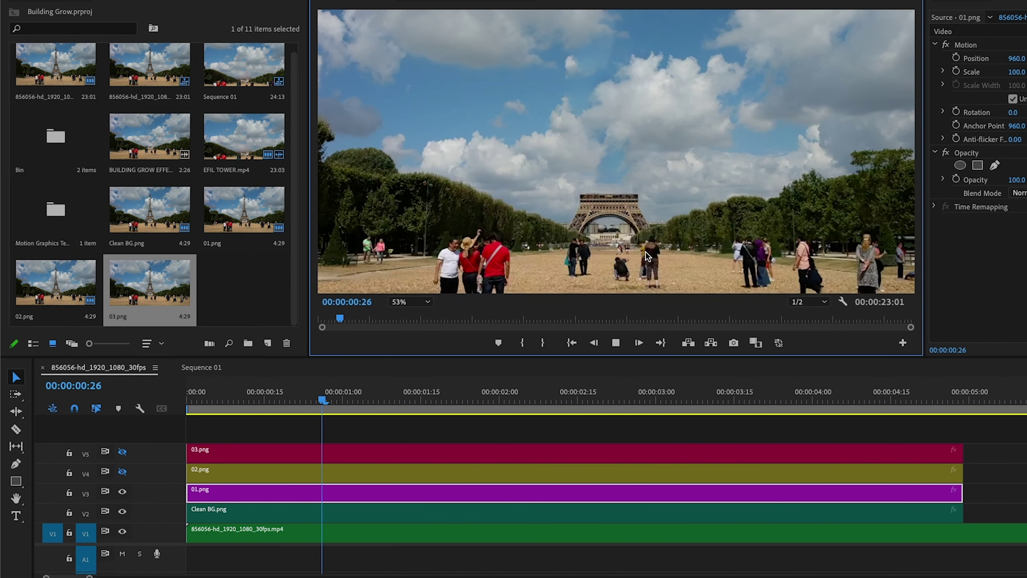
key(space)
drag(387, 407, 188, 404)
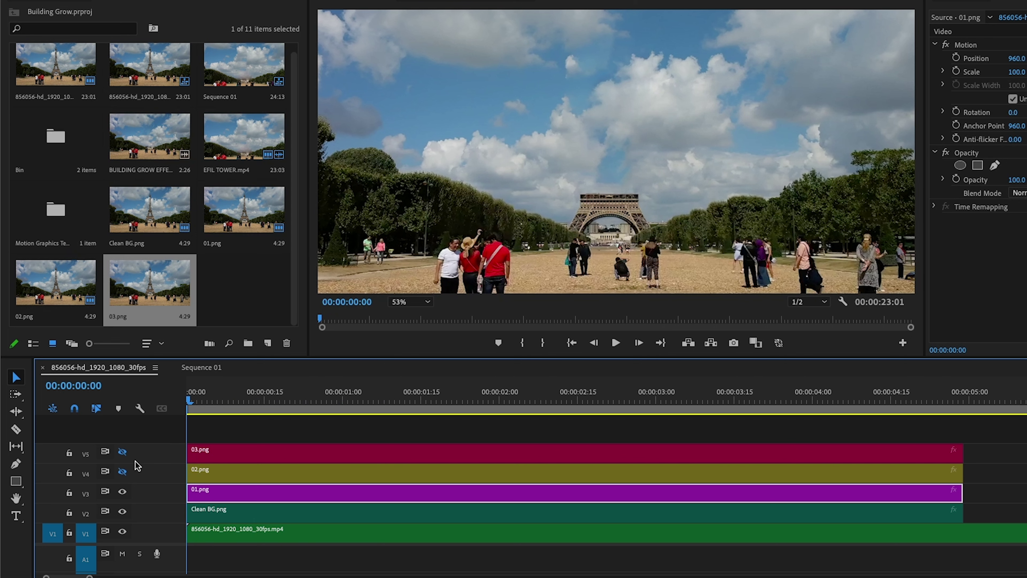
click(123, 472)
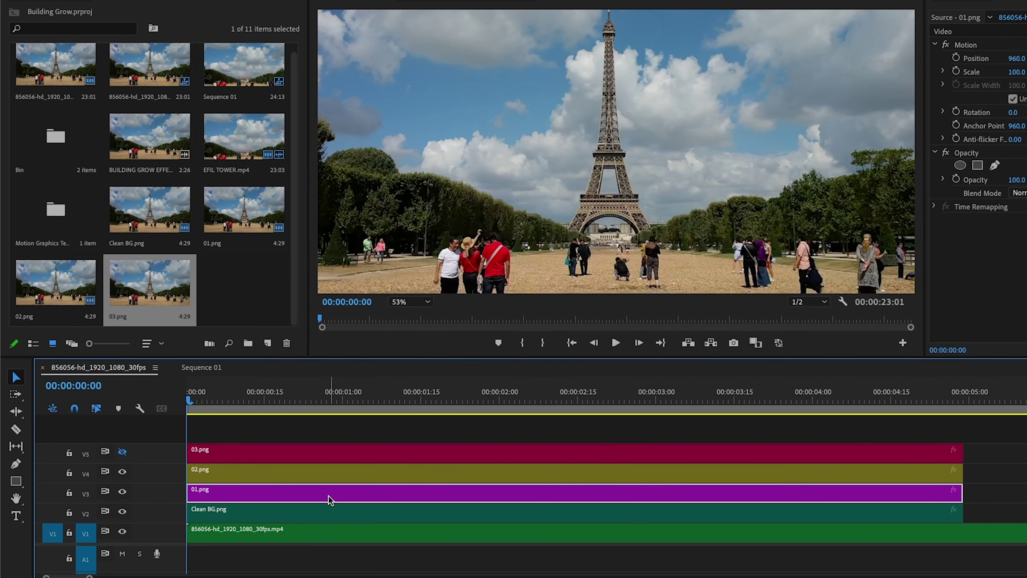
right_click(334, 482)
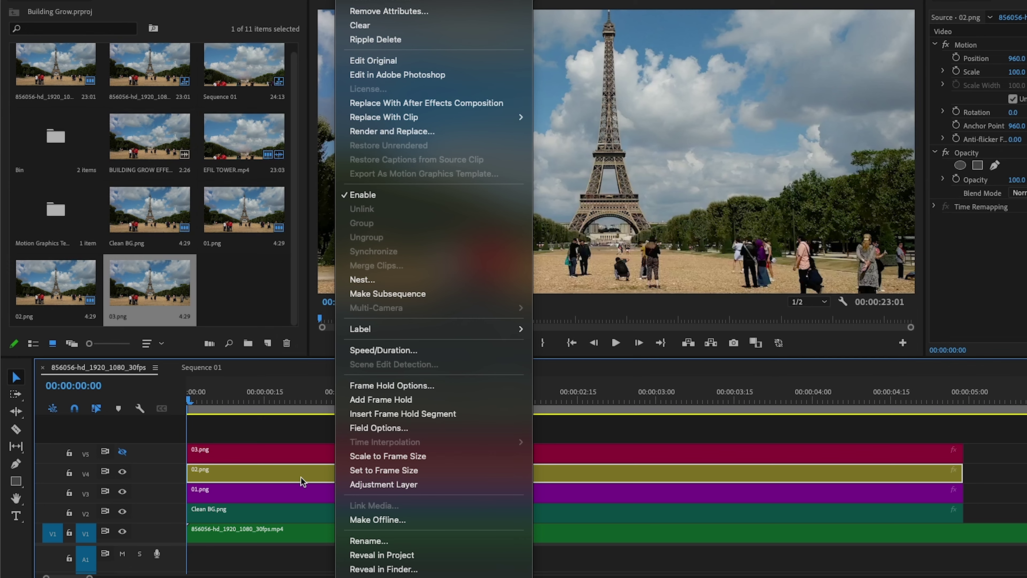
Open 02.png in Photoshop and zoom in on the tower's middle section
click(359, 77)
scroll(503, 290, up, 3)
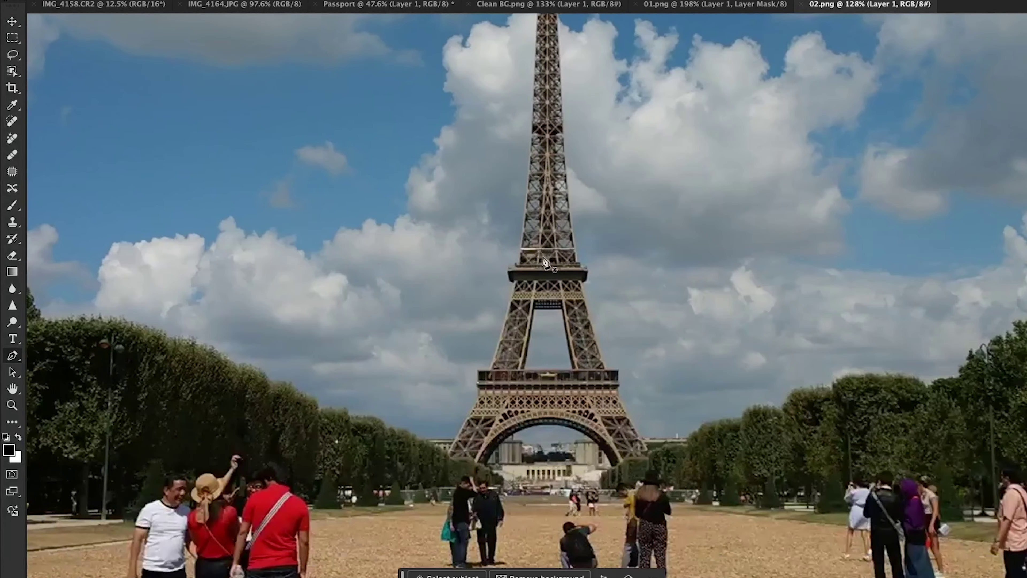
scroll(542, 257, up, 5)
drag(542, 257, 534, 180)
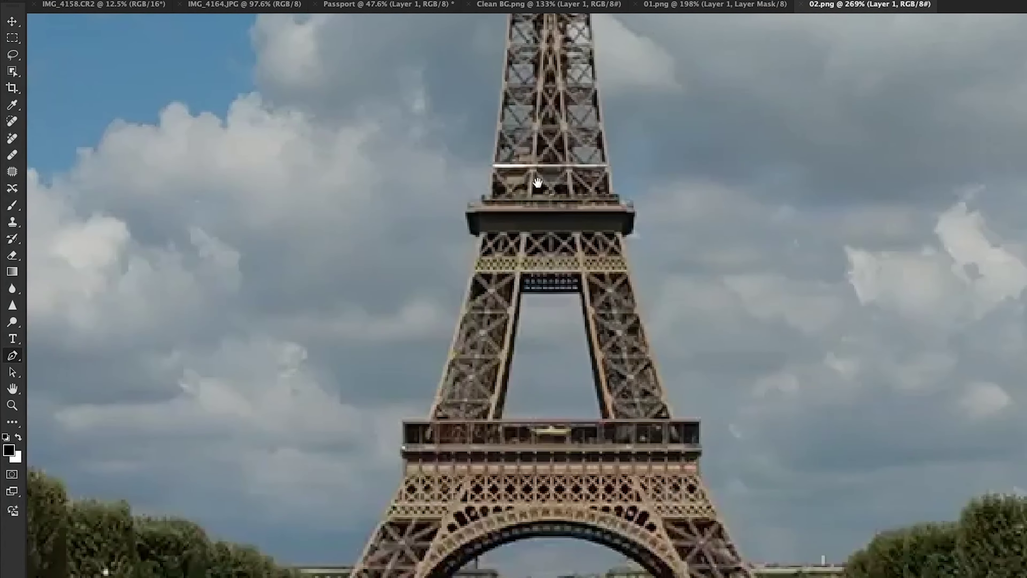
Trace a closed Pen path around the middle section's outer edges, platform and inner legs
click(427, 418)
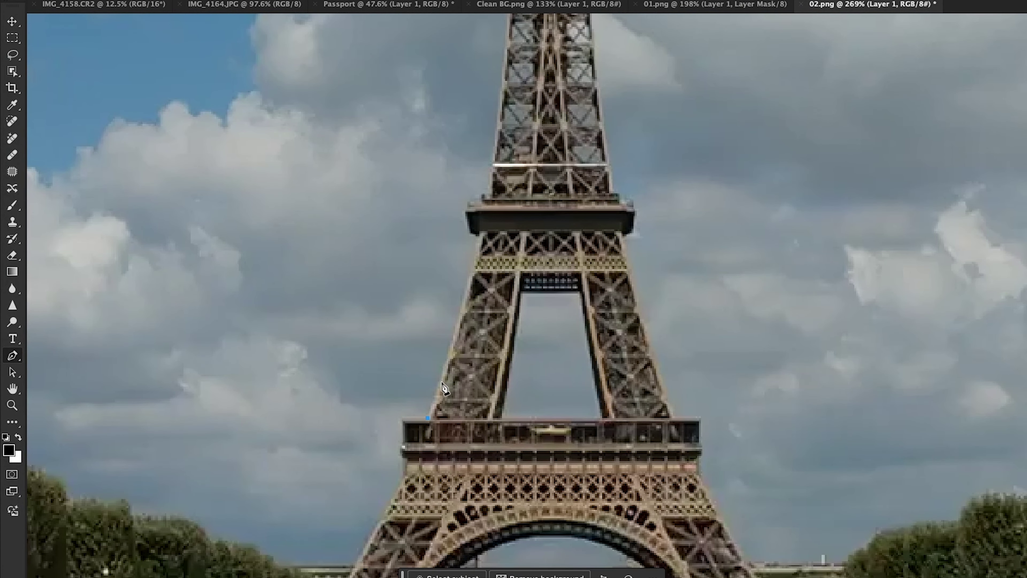
click(465, 297)
click(478, 248)
click(480, 235)
click(469, 234)
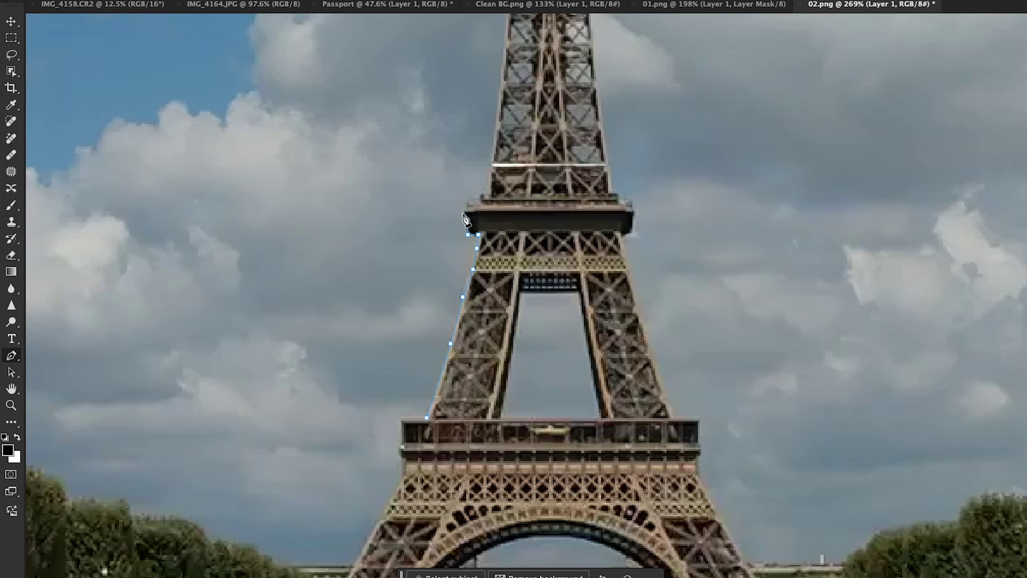
click(632, 205)
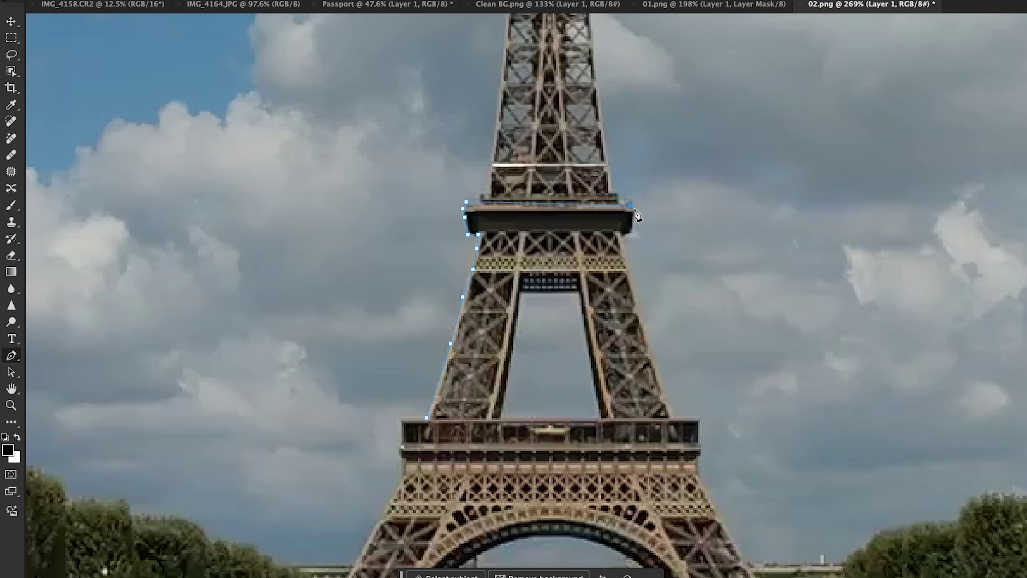
click(624, 239)
click(647, 343)
click(672, 416)
click(603, 417)
click(590, 352)
click(583, 318)
click(520, 293)
click(513, 351)
click(504, 398)
click(502, 417)
click(163, 375)
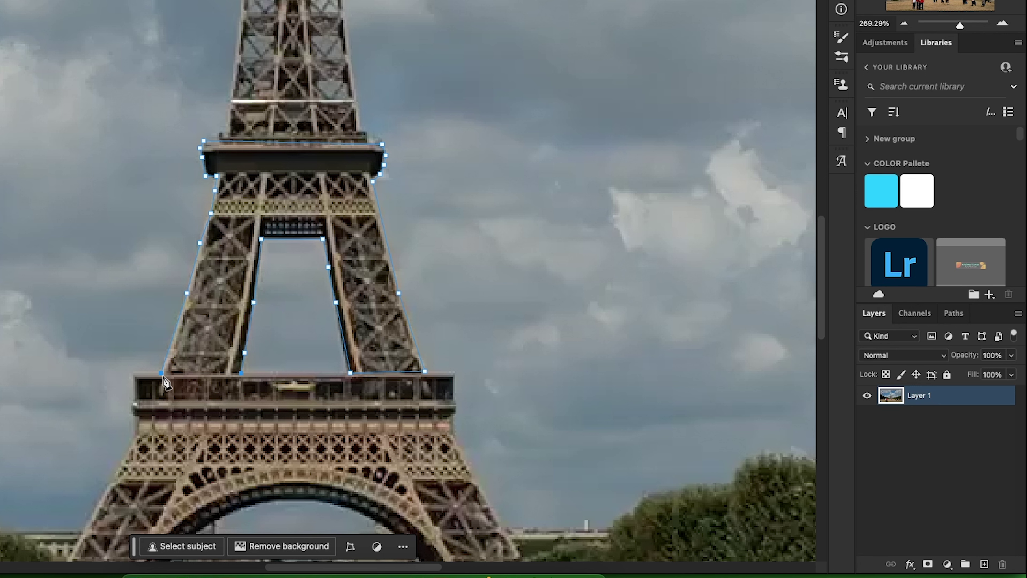
Convert the path to a selection with a 1-pixel feather and add a layer mask
right_click(226, 262)
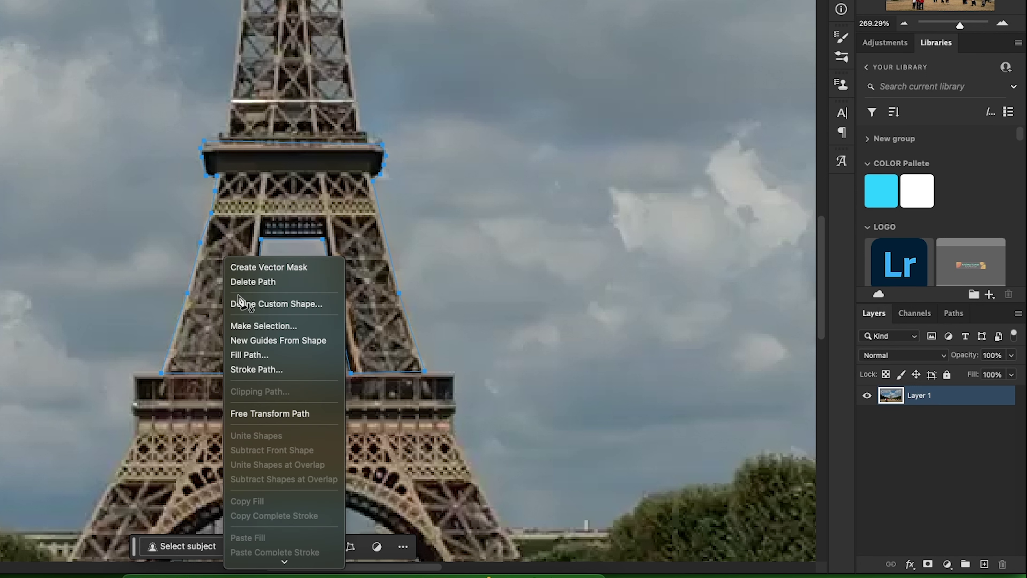
click(263, 326)
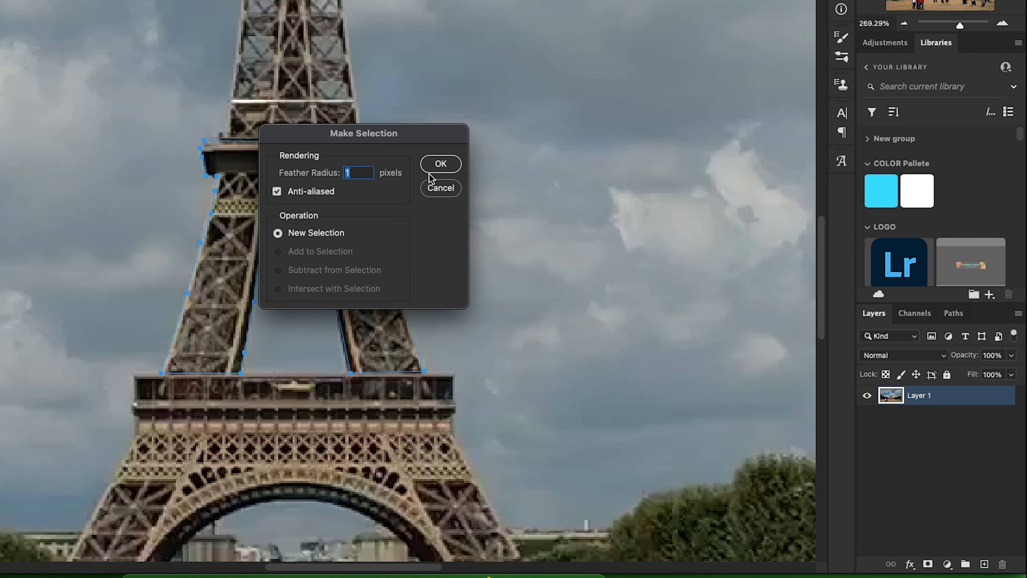
click(440, 164)
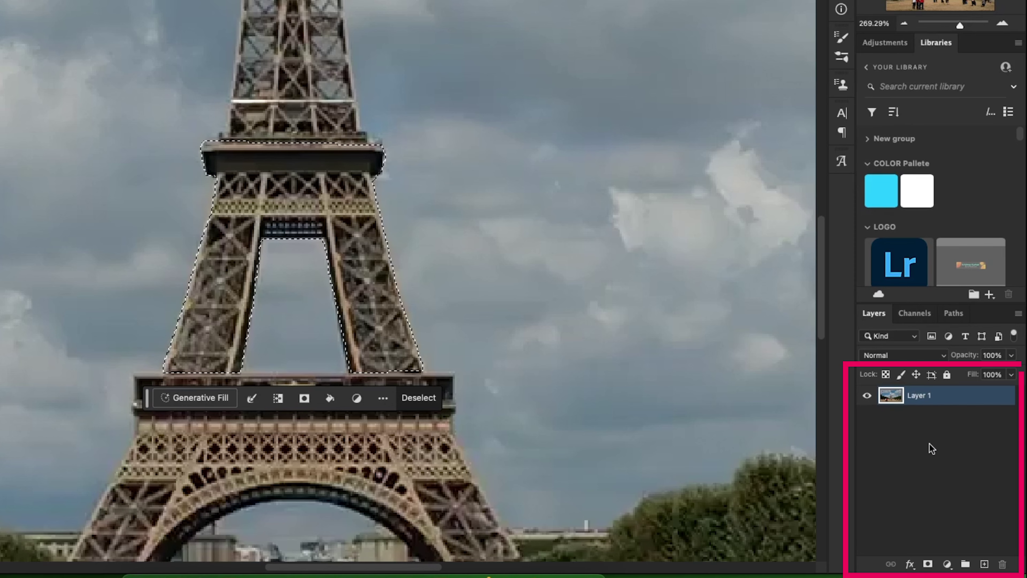
click(927, 563)
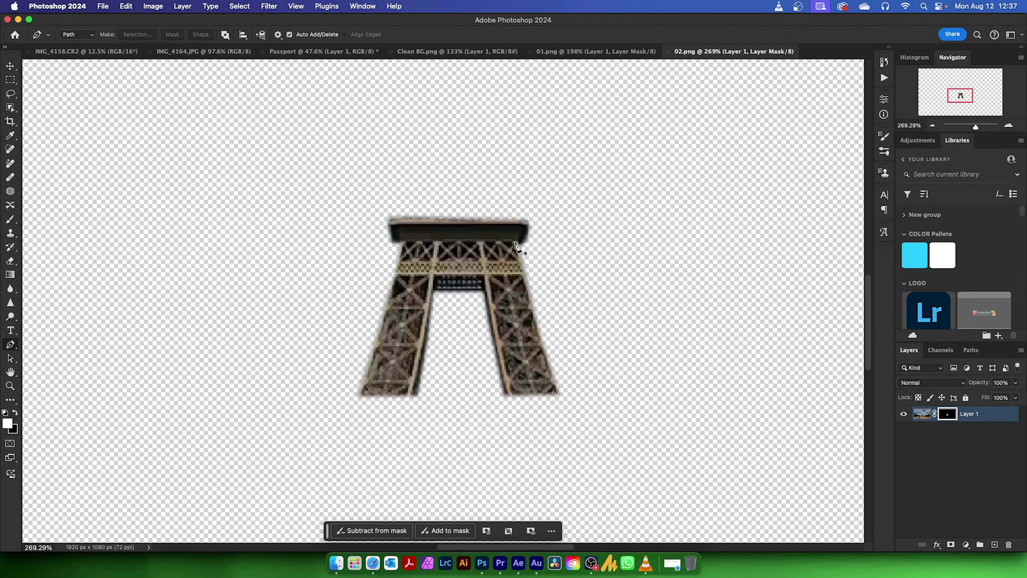
Back in Premiere, make track V5 visible and send its 03.png clip to Photoshop
click(500, 563)
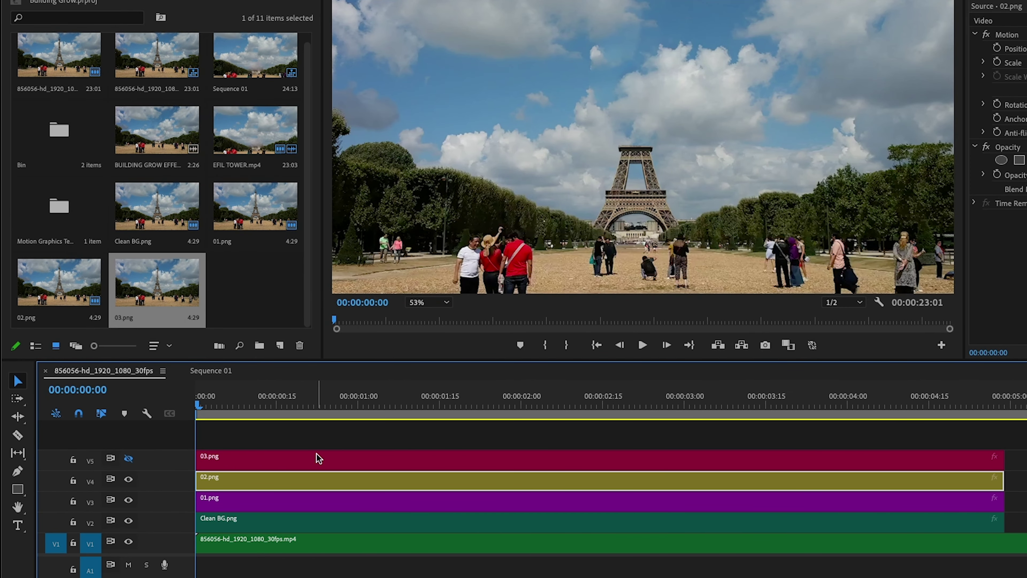
click(128, 458)
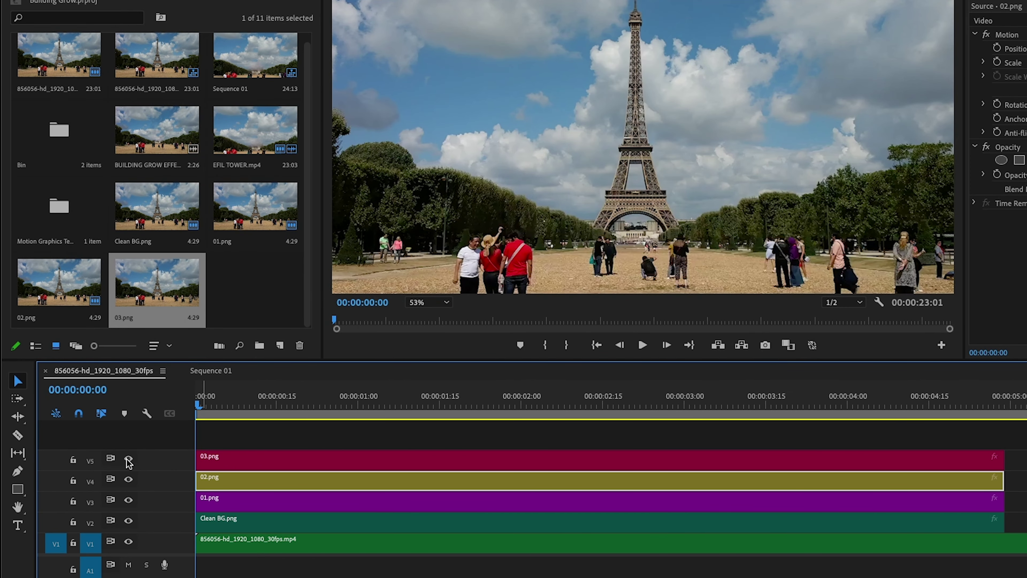
click(258, 464)
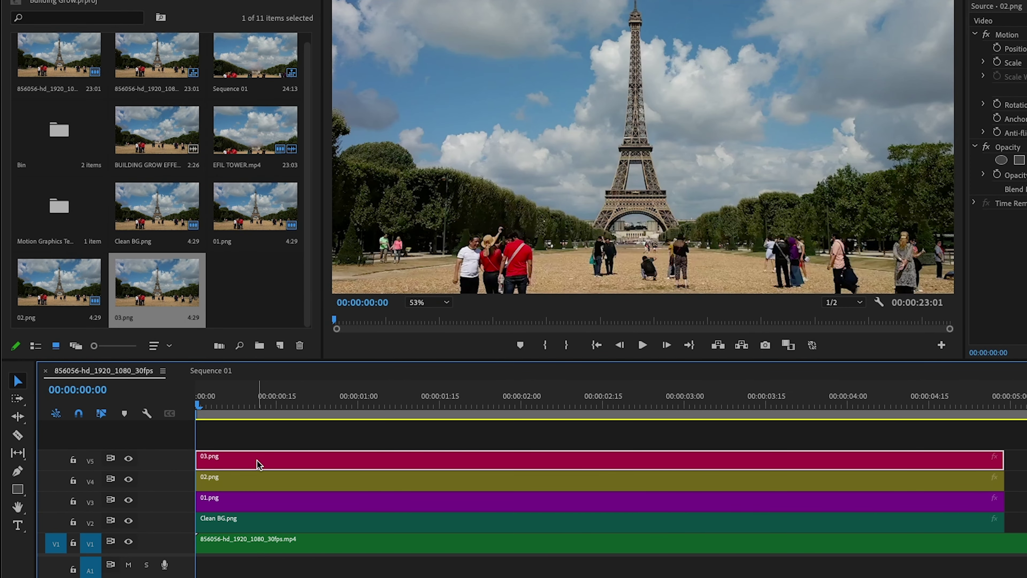
right_click(295, 461)
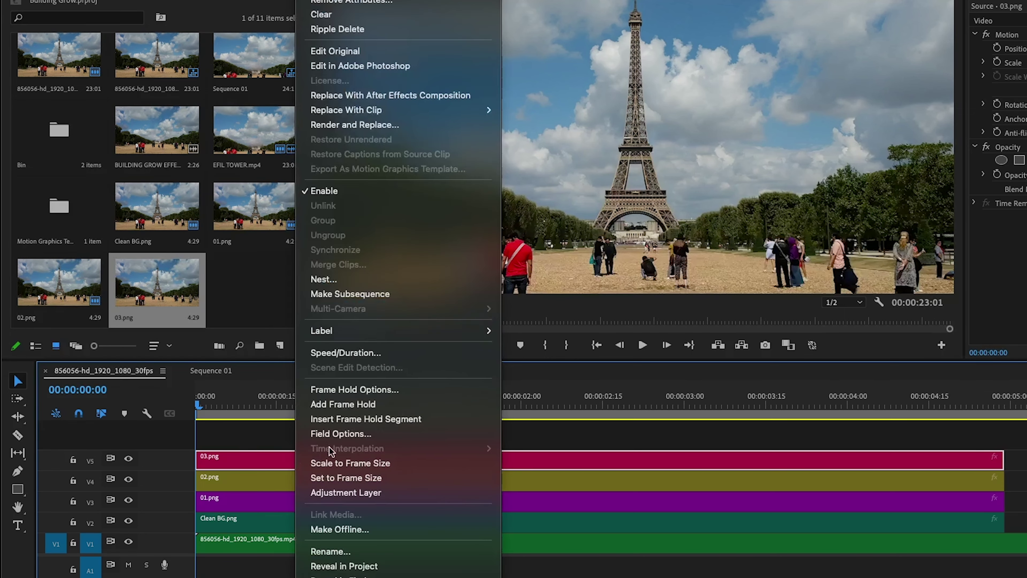
click(325, 66)
Trace the tower's left edge with the Pen tool up to the spire tip
scroll(503, 212, up, 3)
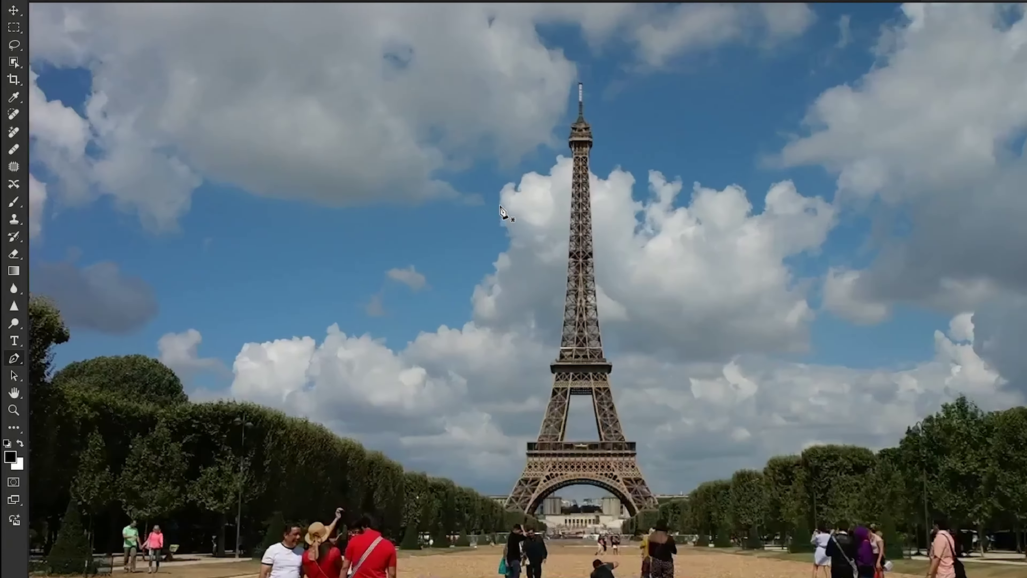
drag(523, 209, 500, 238)
scroll(500, 238, up, 2)
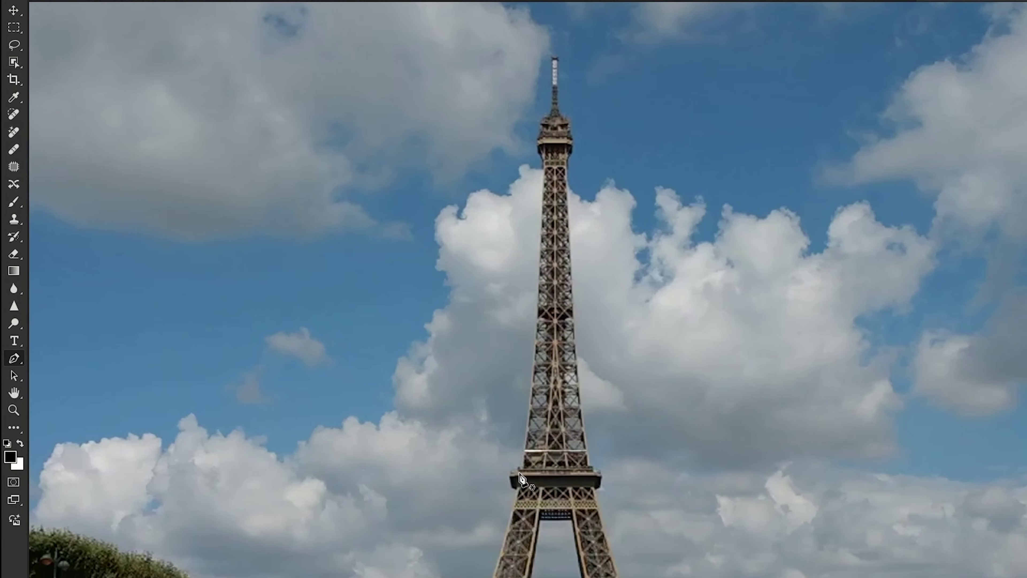
click(521, 470)
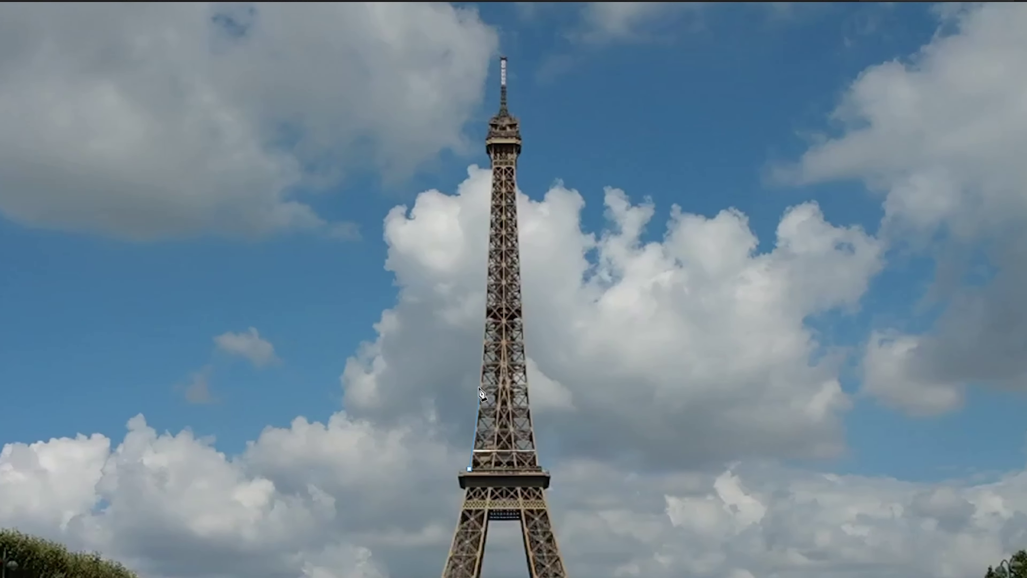
click(531, 395)
click(486, 313)
click(490, 230)
click(491, 180)
click(492, 158)
click(487, 137)
click(493, 115)
click(501, 101)
click(502, 77)
click(501, 58)
Continue the path down the spire's right side and tower's right edge beside the platform
click(504, 104)
click(507, 116)
click(519, 129)
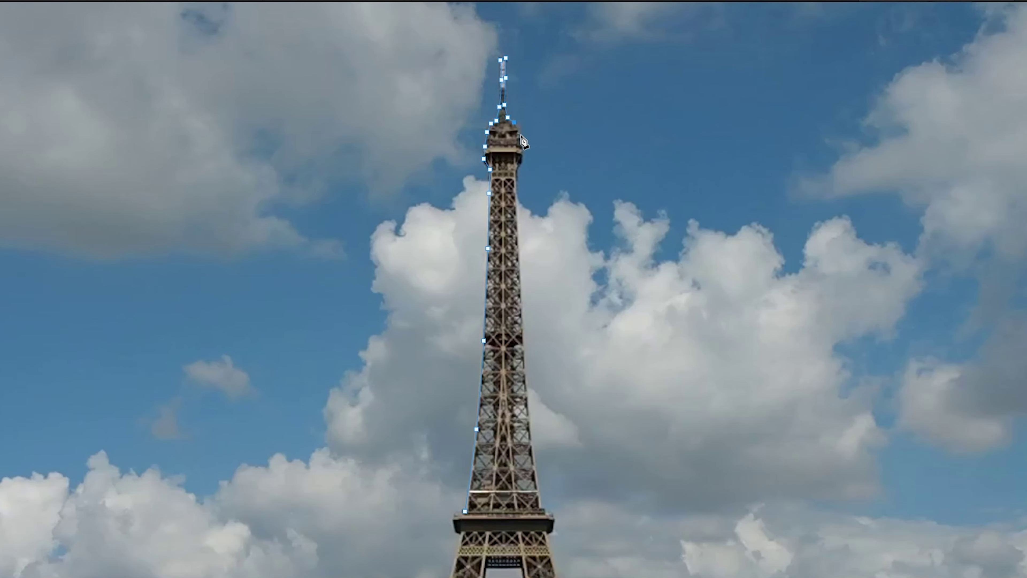
click(520, 301)
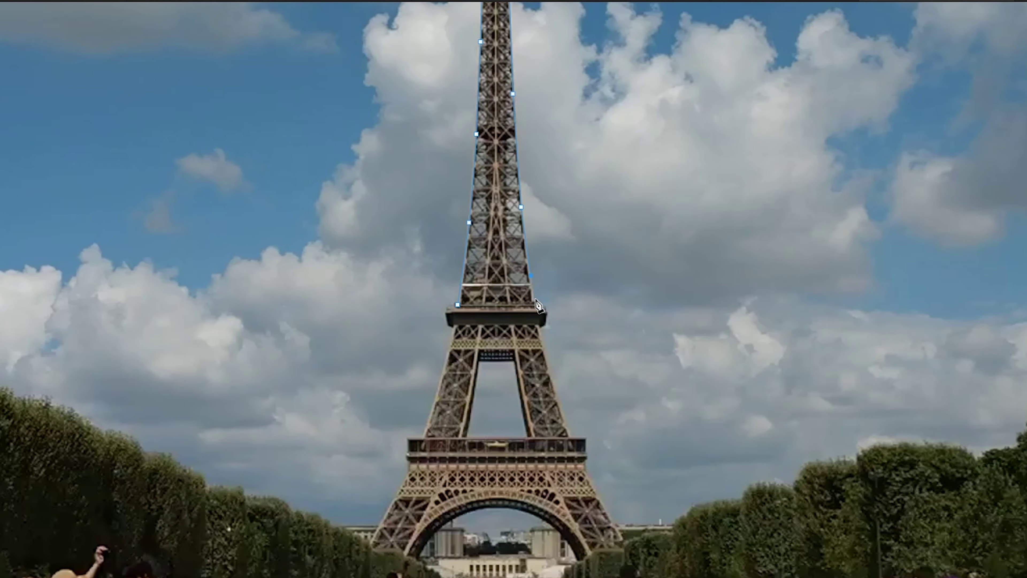
click(536, 300)
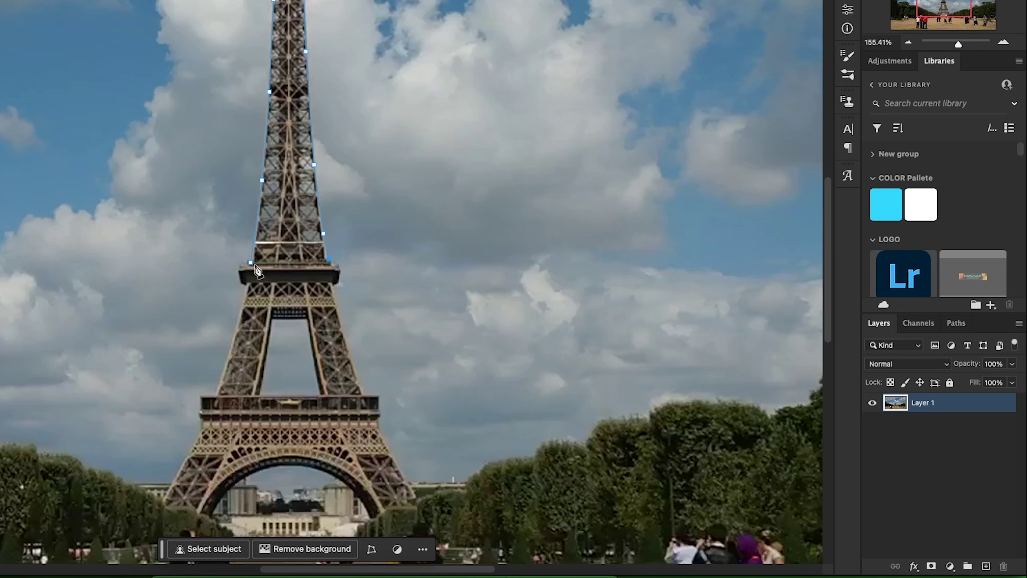
Turn the path into a 1-pixel feathered selection and mask Layer 1 to the upper section
right_click(280, 174)
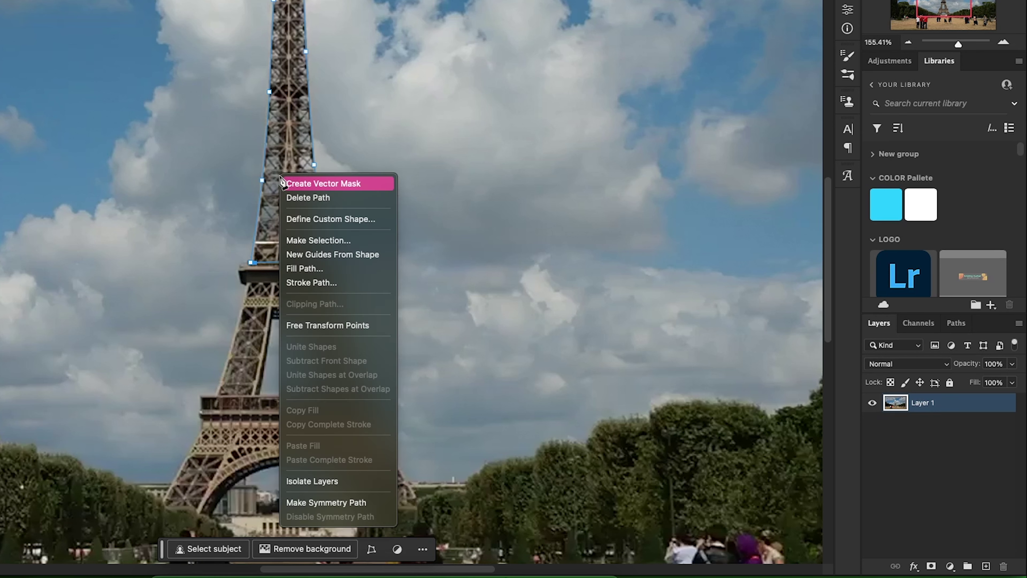
click(297, 240)
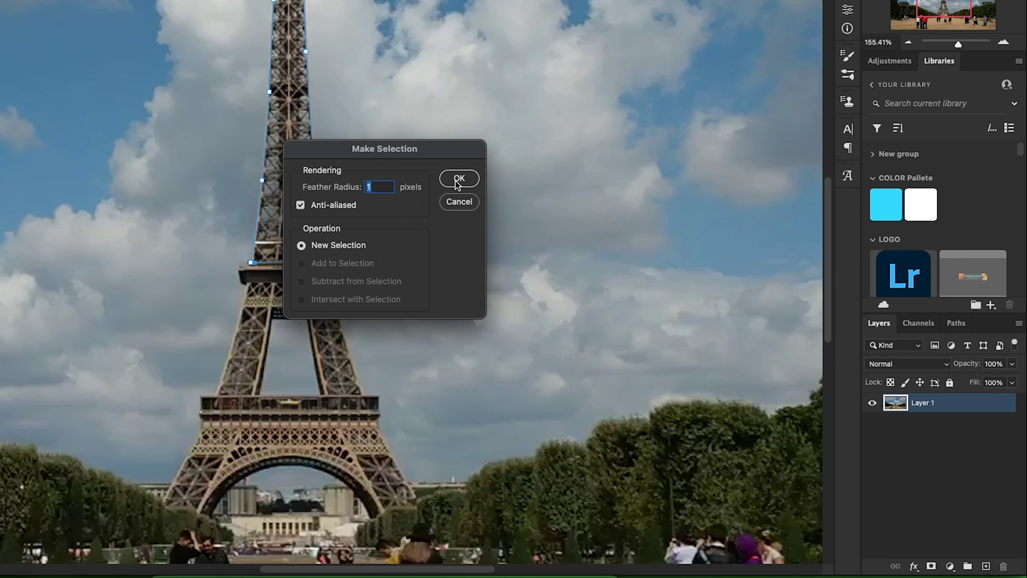
click(458, 180)
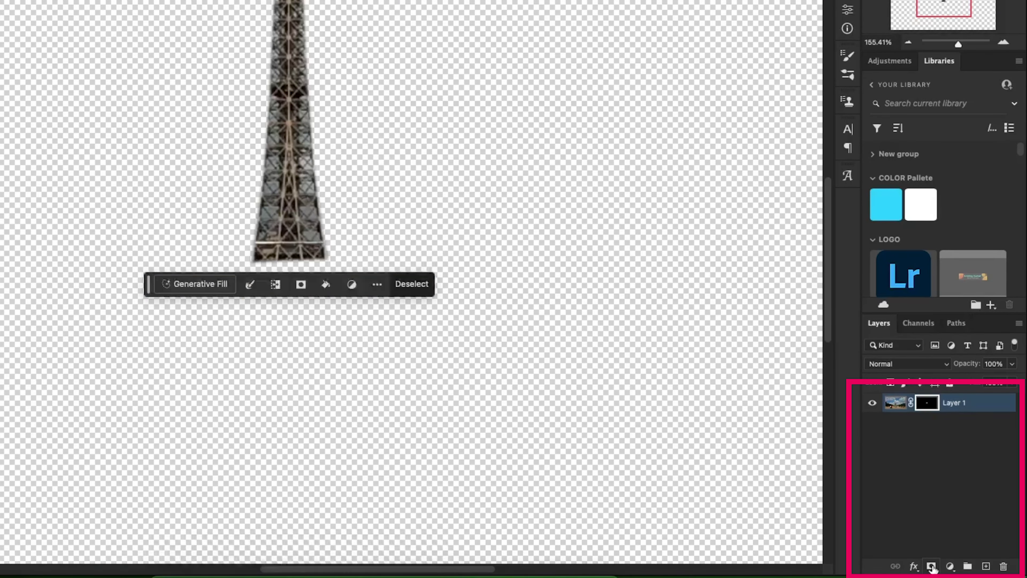
click(931, 565)
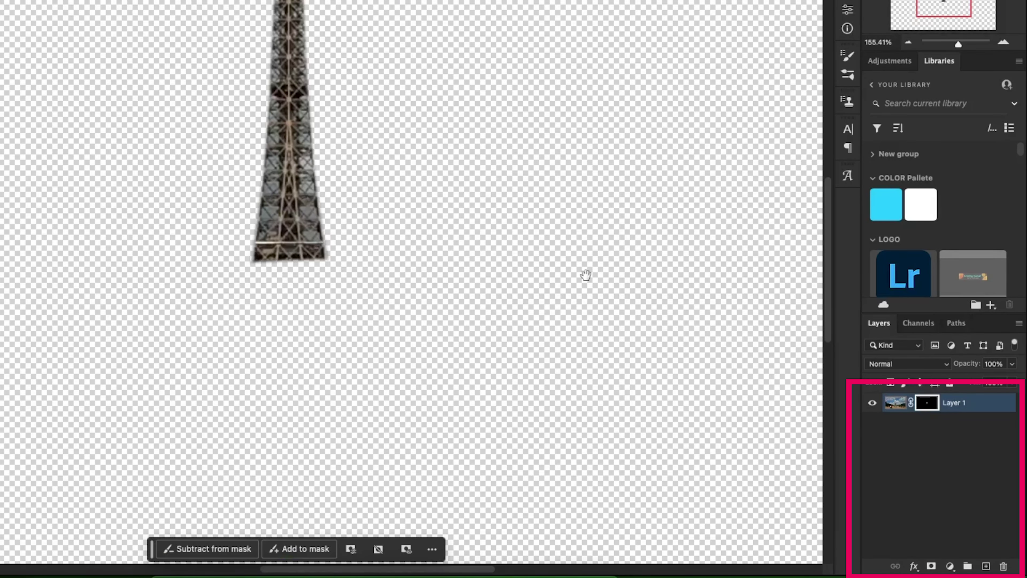
drag(586, 276, 577, 451)
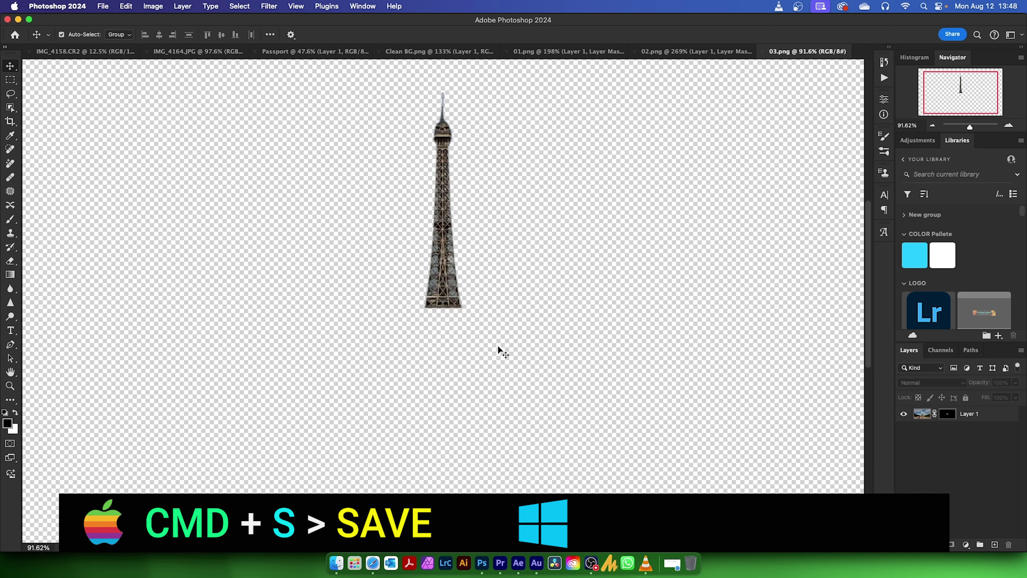
In Premiere, turn off track output for V5 (03.png) and V4 (02.png)
click(501, 565)
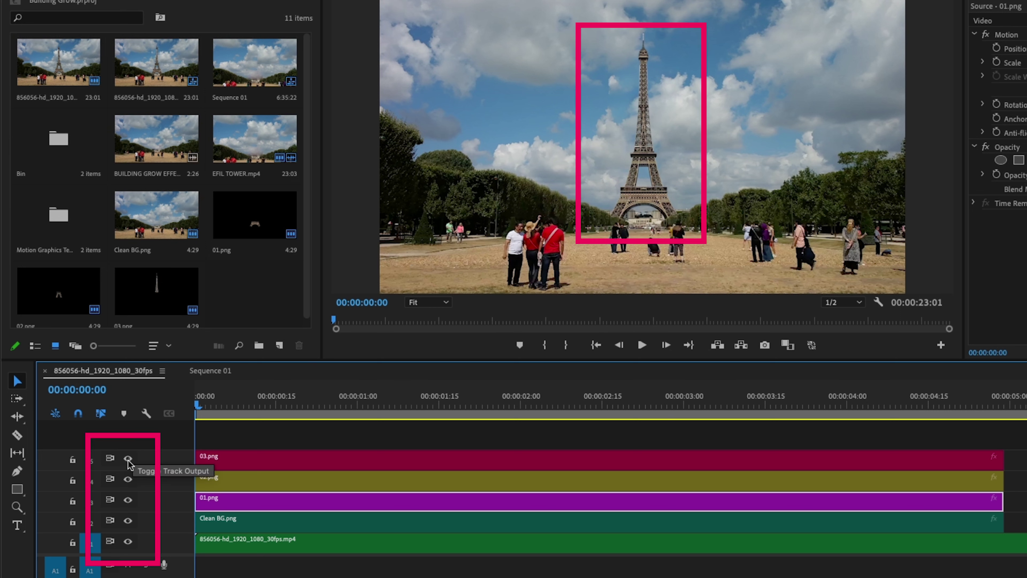
click(128, 458)
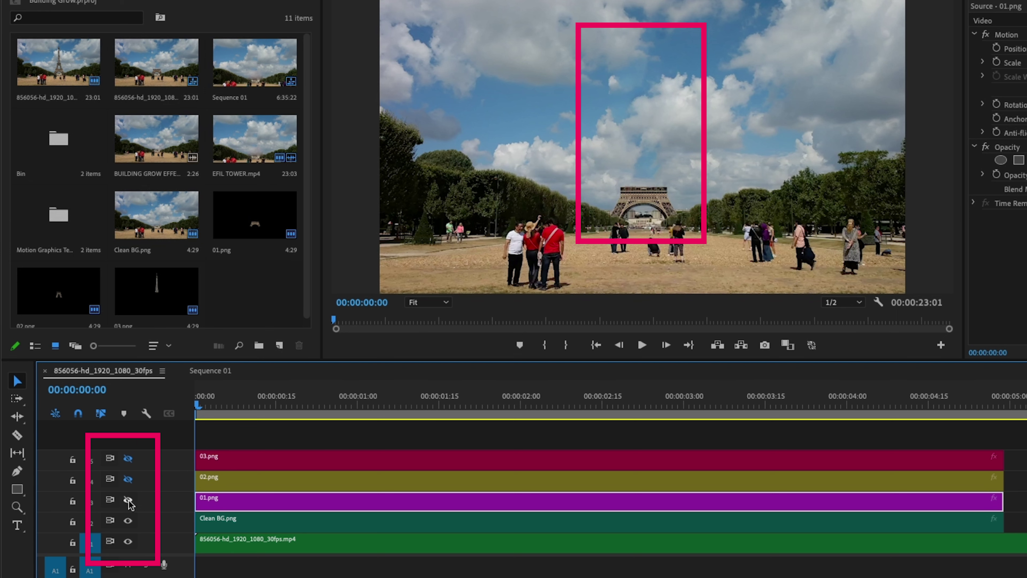
click(128, 479)
click(128, 459)
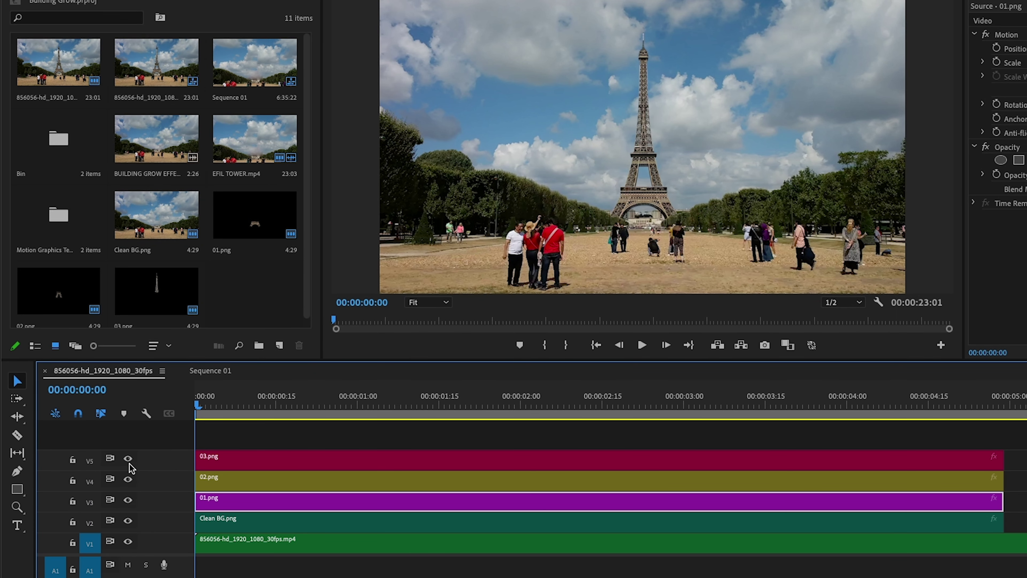
click(128, 459)
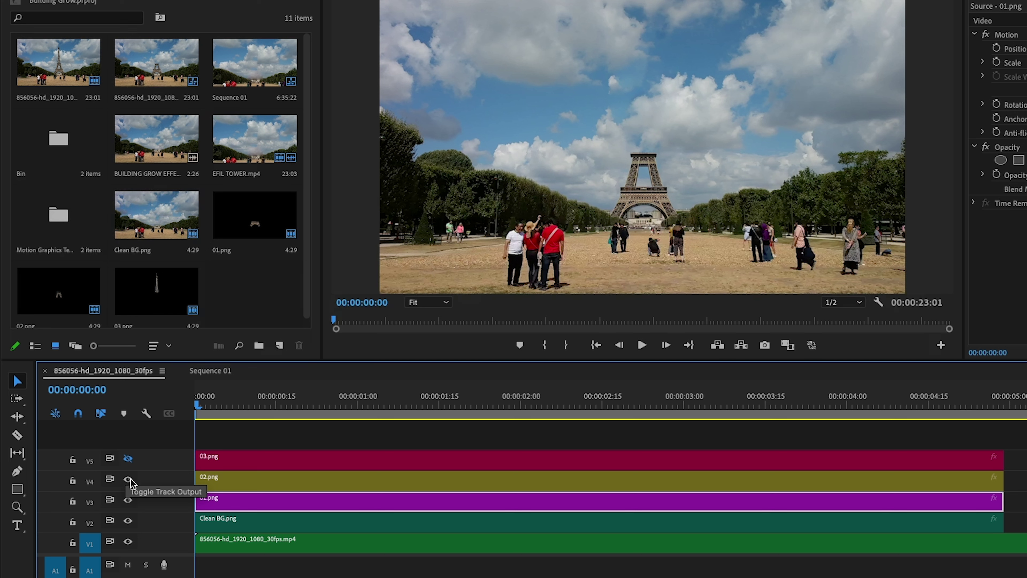
click(129, 479)
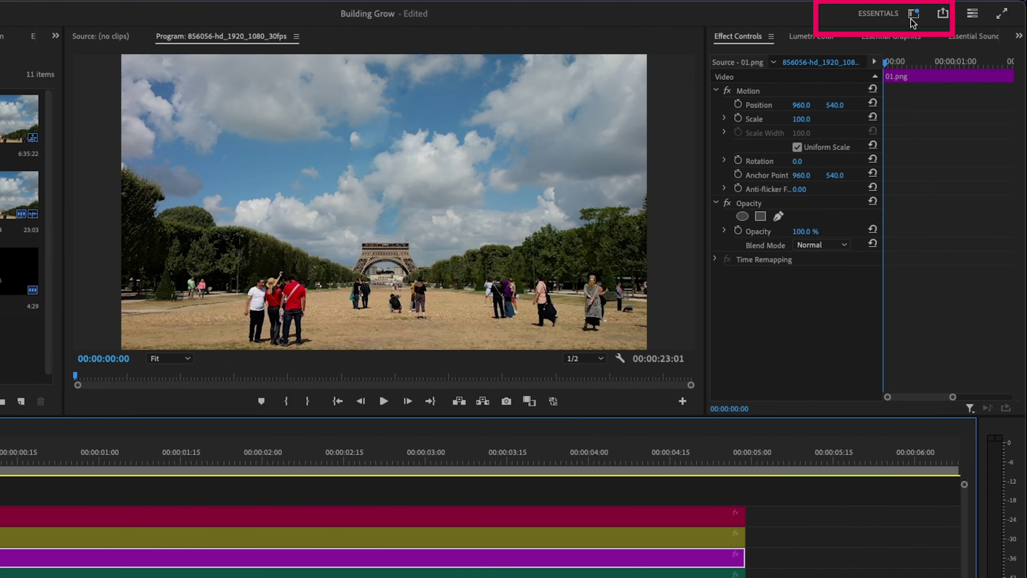
Switch to the Editing workspace and drag the Transform effect, found by searching 'trans', onto 01.png
click(913, 14)
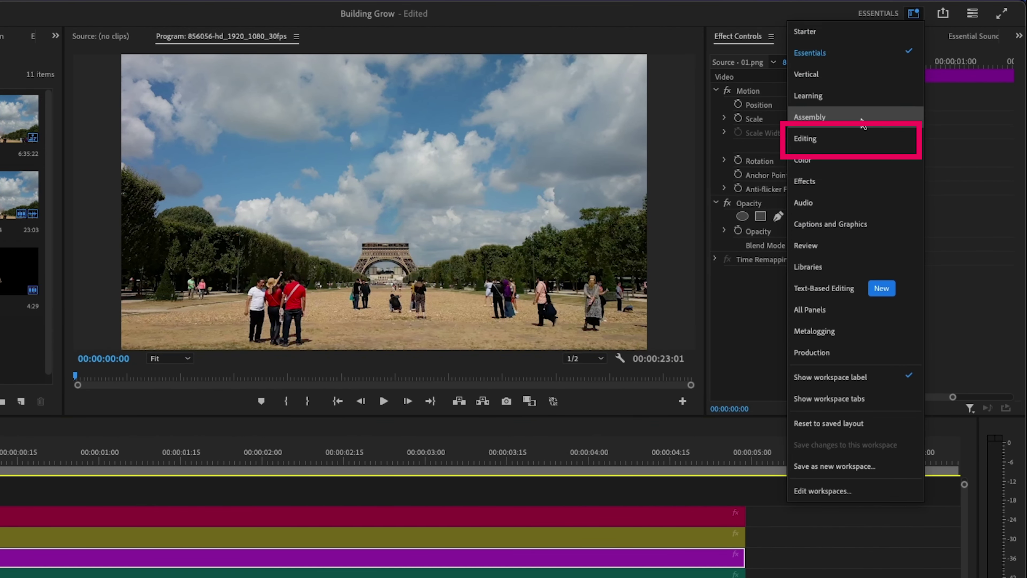
click(834, 141)
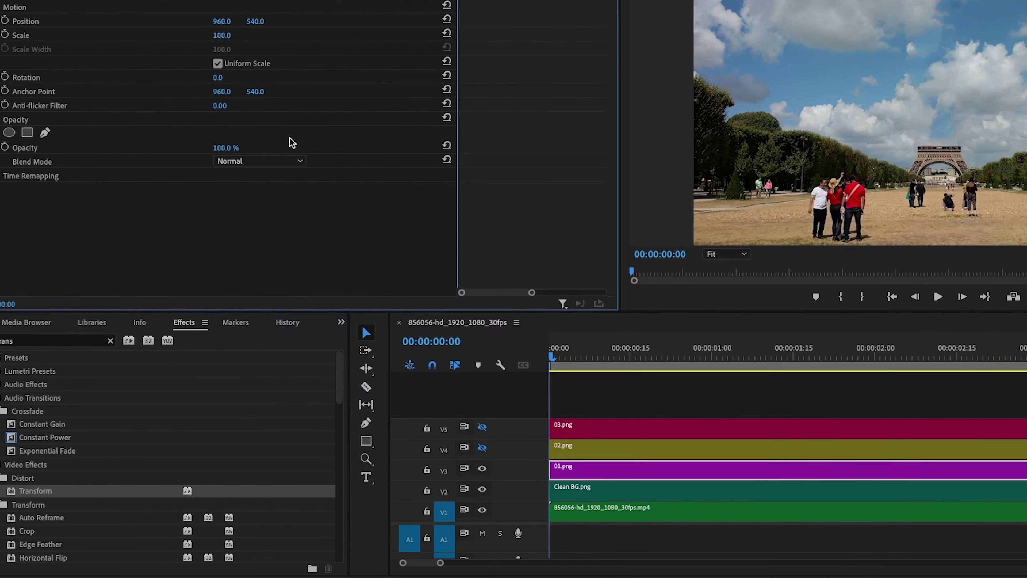
click(139, 332)
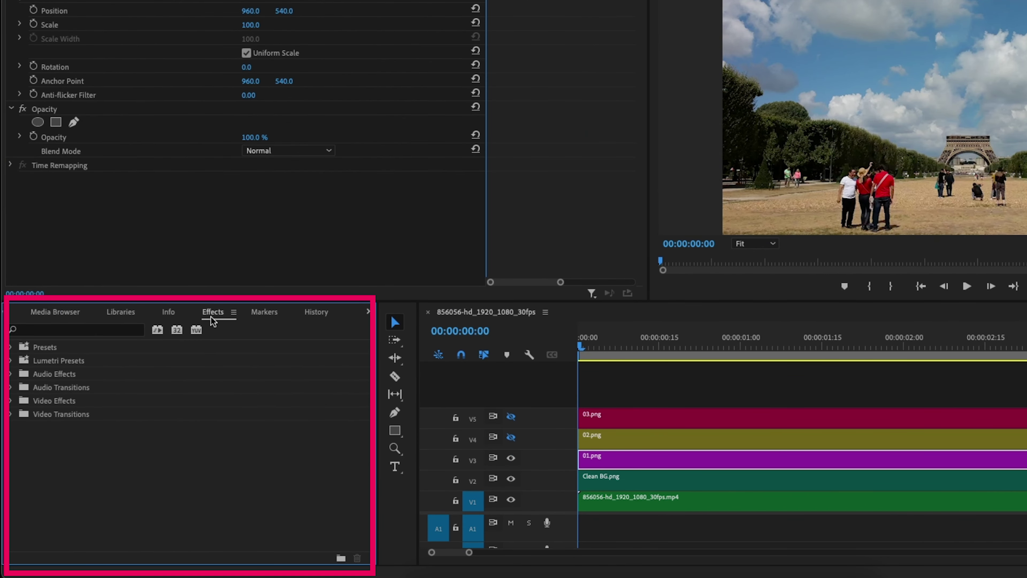
click(55, 331)
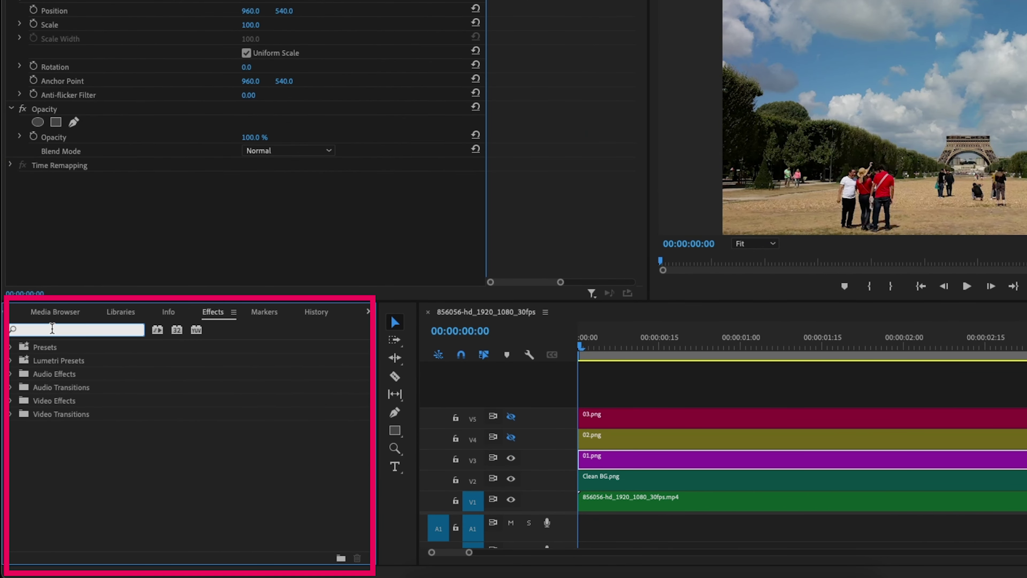
text(trans)
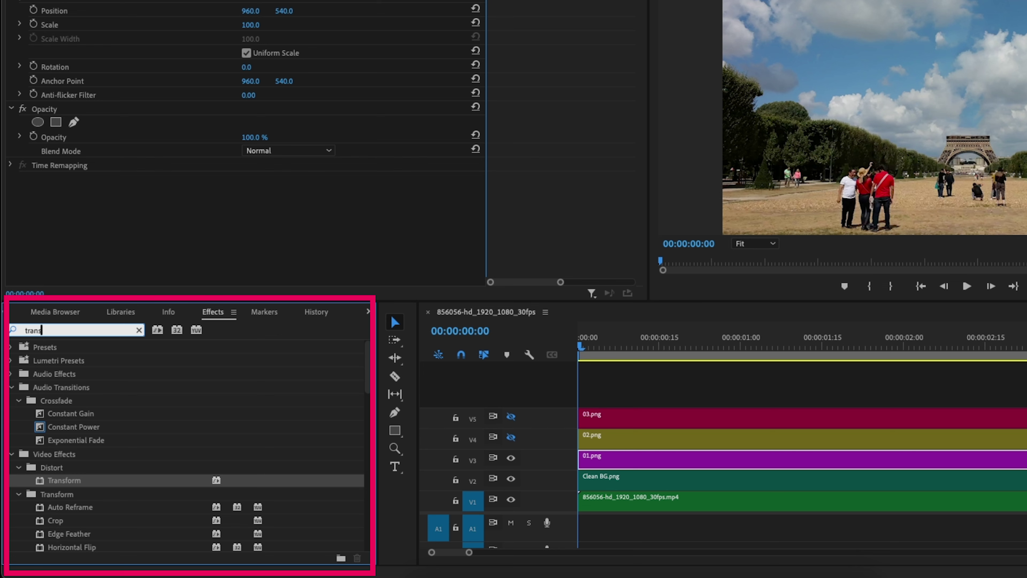
drag(67, 486, 630, 459)
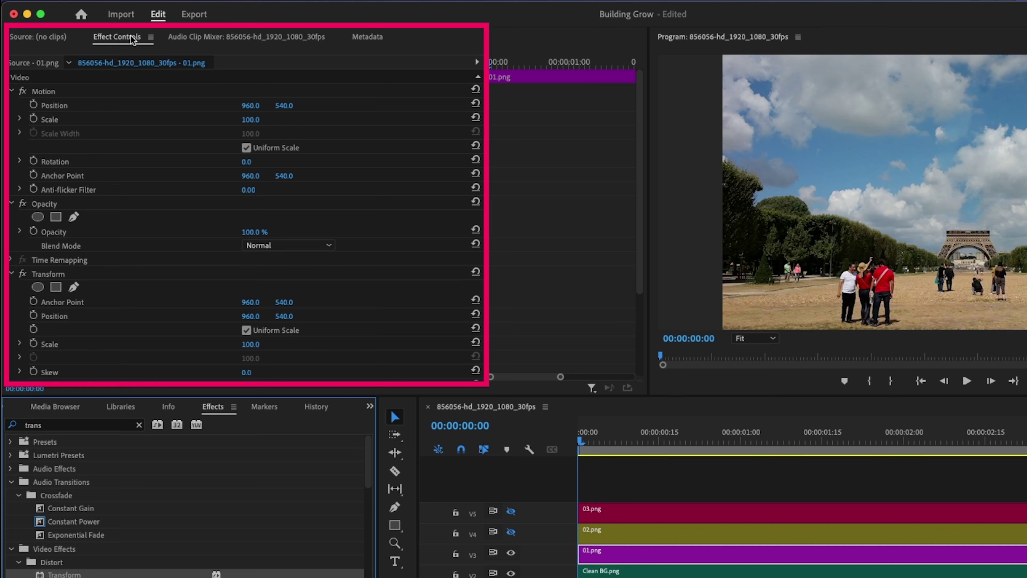
click(64, 275)
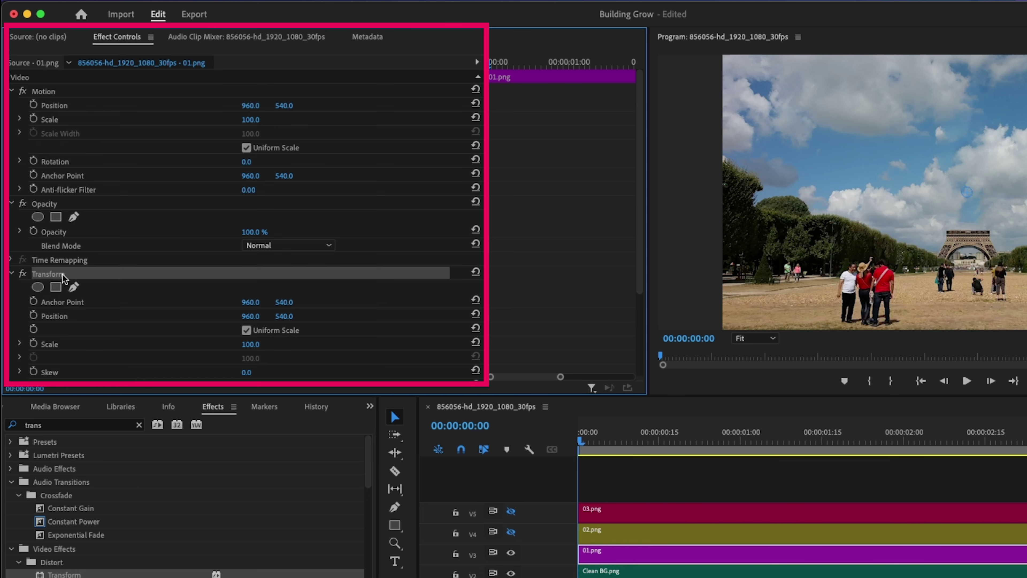
scroll(158, 239, down, 5)
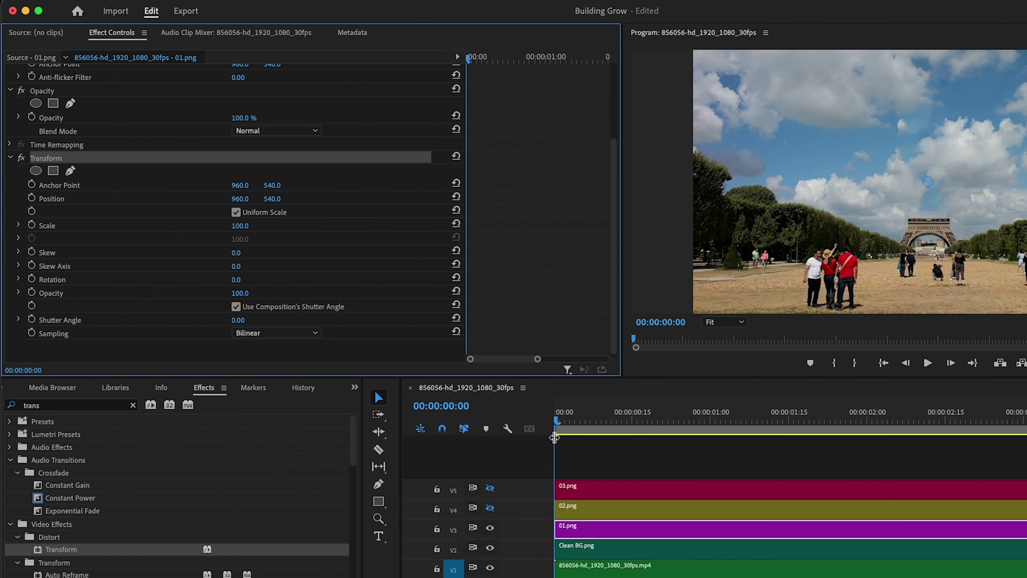
Keyframe 01.png's Transform Position at 960, 659 on frame 0 and 960, 540 at frame 15
mouse_move(558, 423)
mouse_down()
mouse_move(630, 422)
mouse_move(542, 427)
mouse_up()
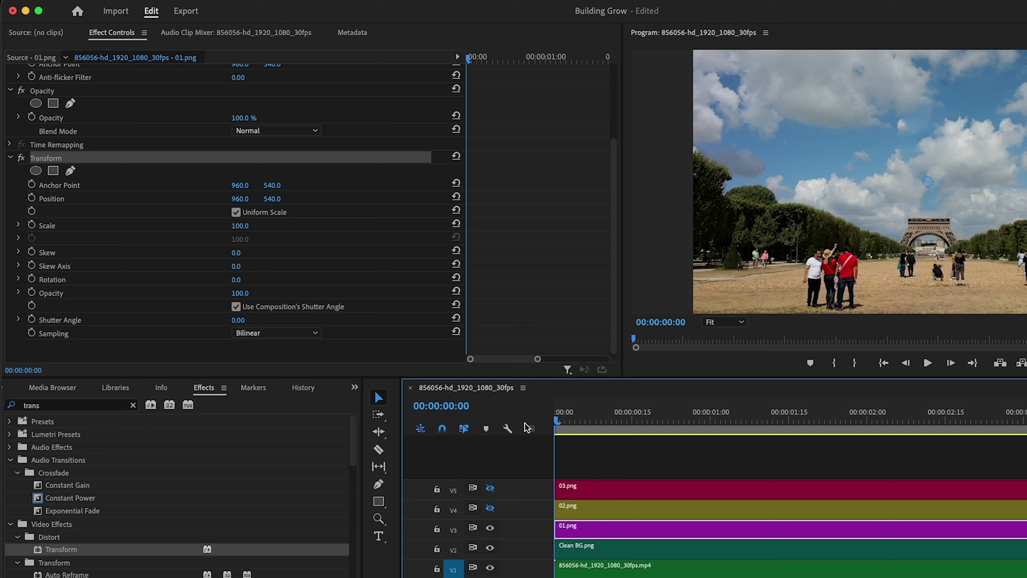
click(31, 198)
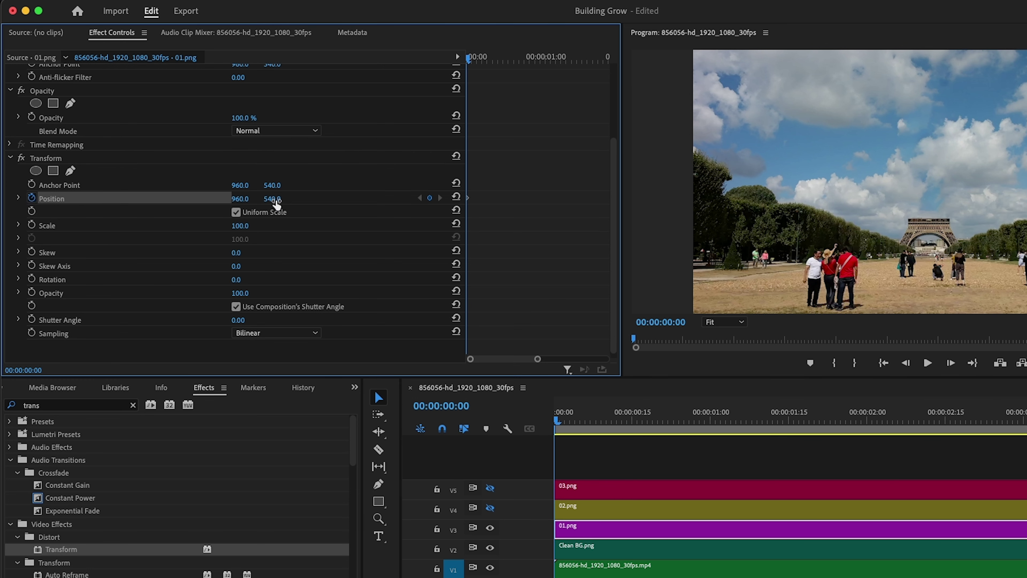
drag(272, 198, 318, 199)
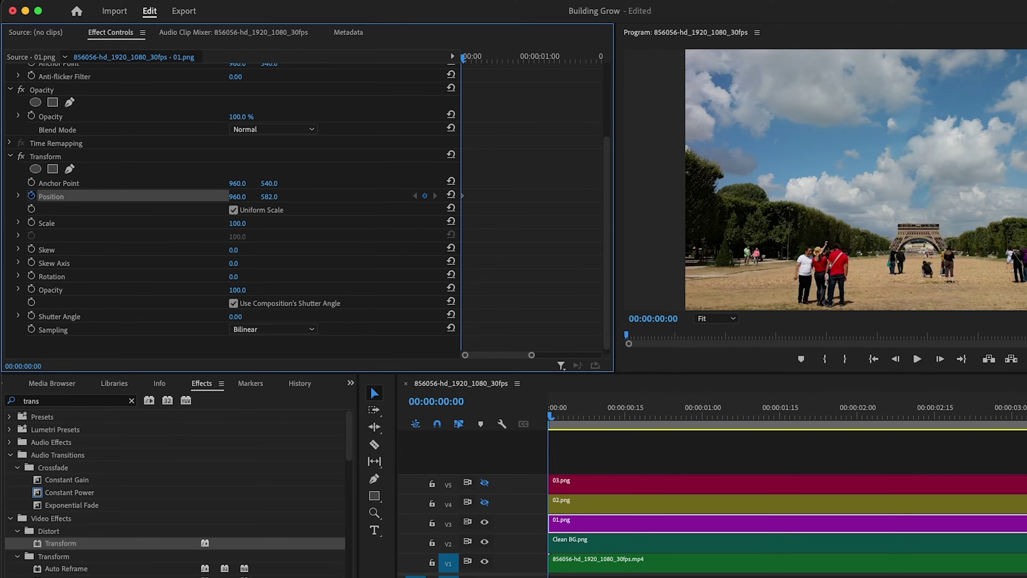
drag(250, 183, 255, 182)
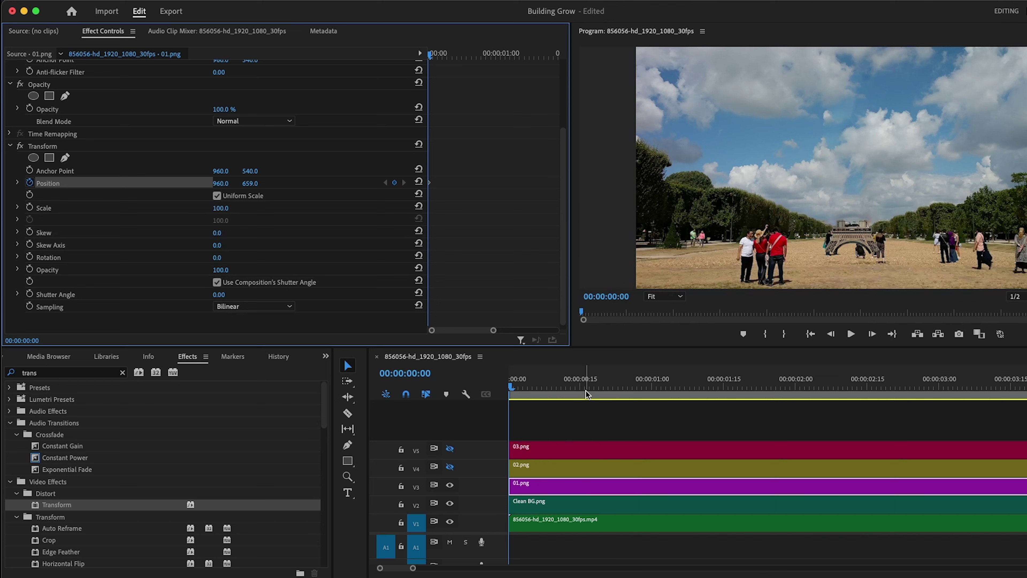
click(558, 389)
drag(559, 393, 582, 394)
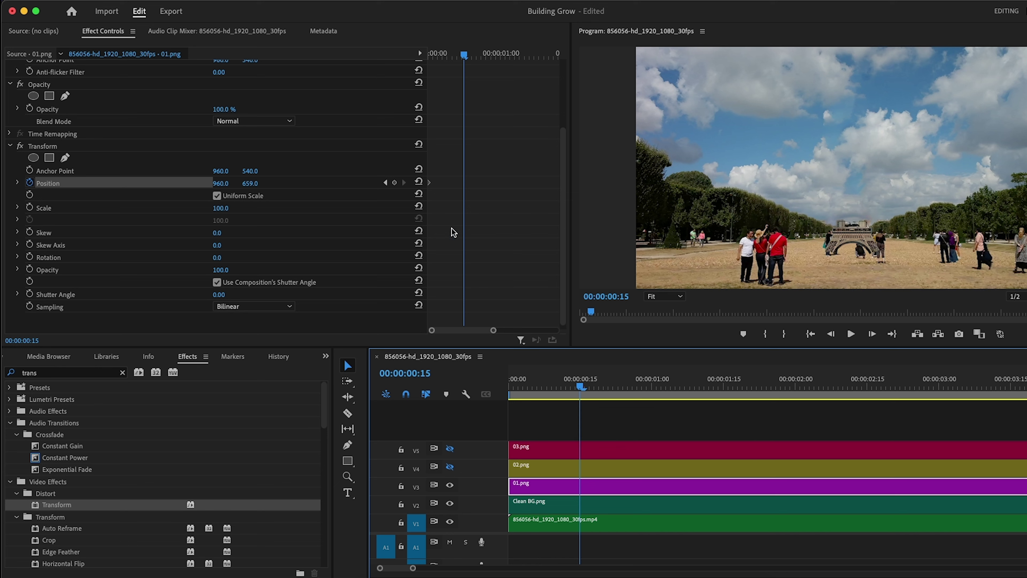
click(419, 182)
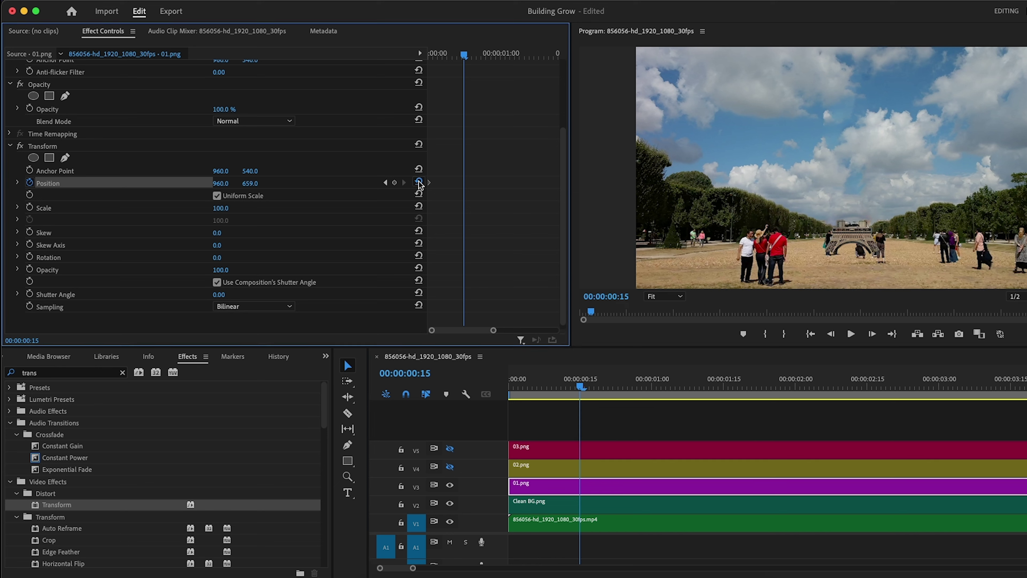
drag(579, 395, 510, 398)
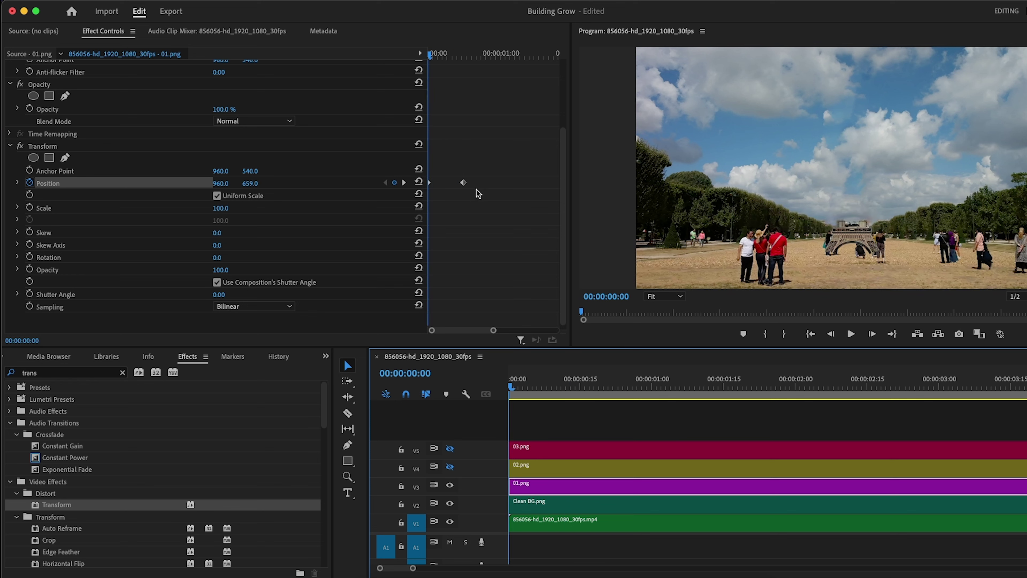
Set the first Position keyframe to Ease Out and the second to Ease In
right_click(431, 185)
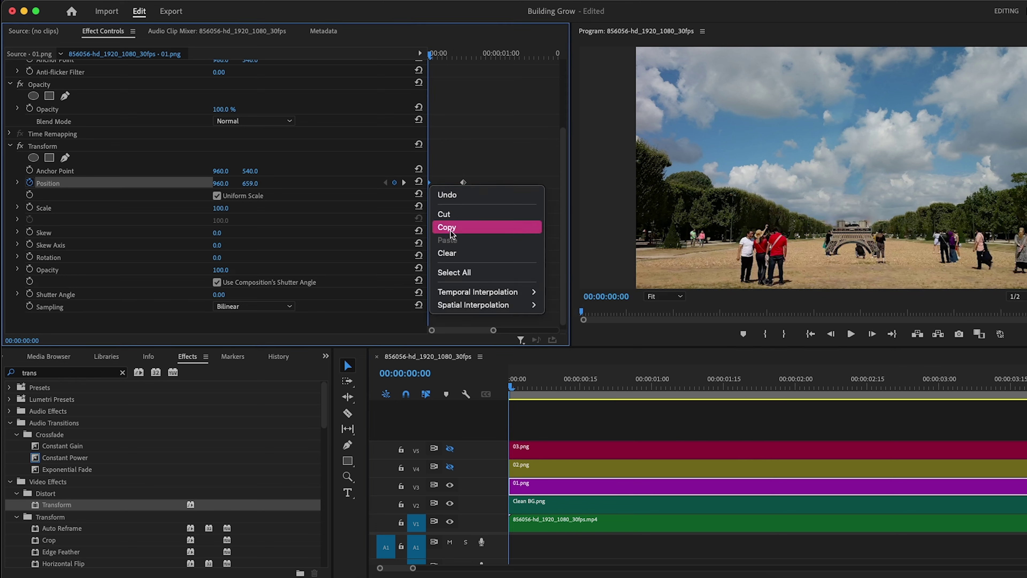
mouse_move(466, 292)
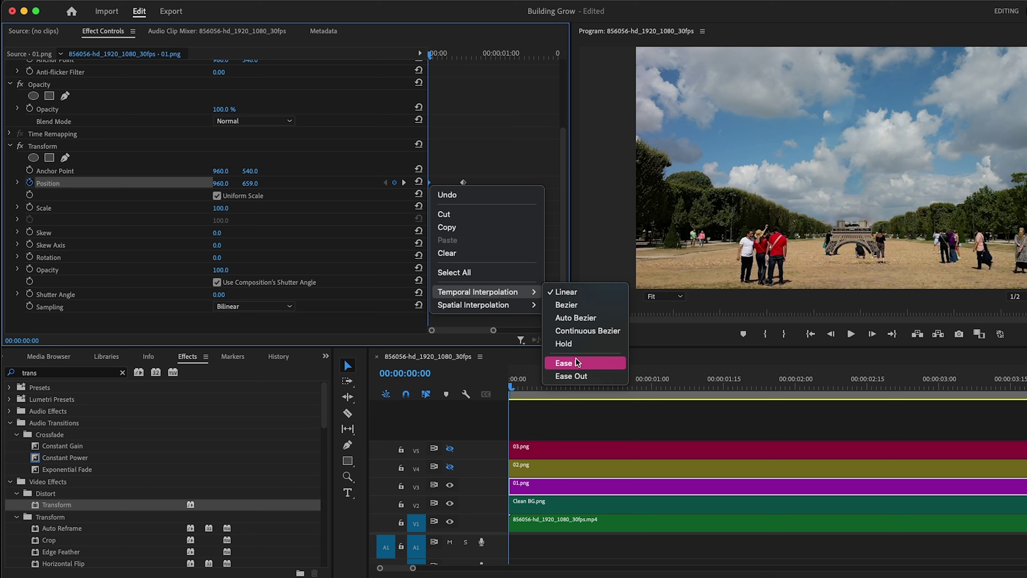
click(568, 376)
right_click(464, 187)
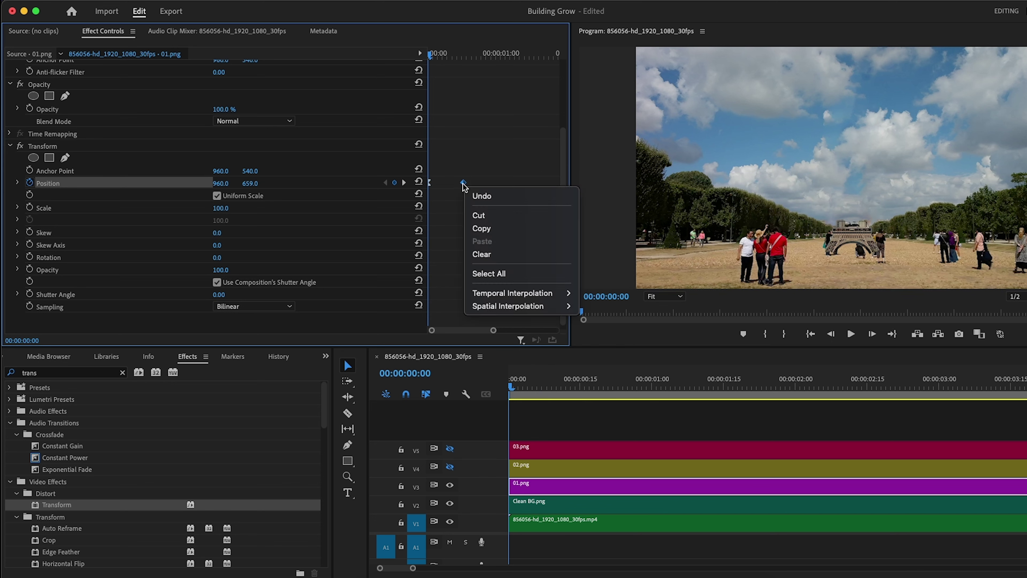
mouse_move(494, 295)
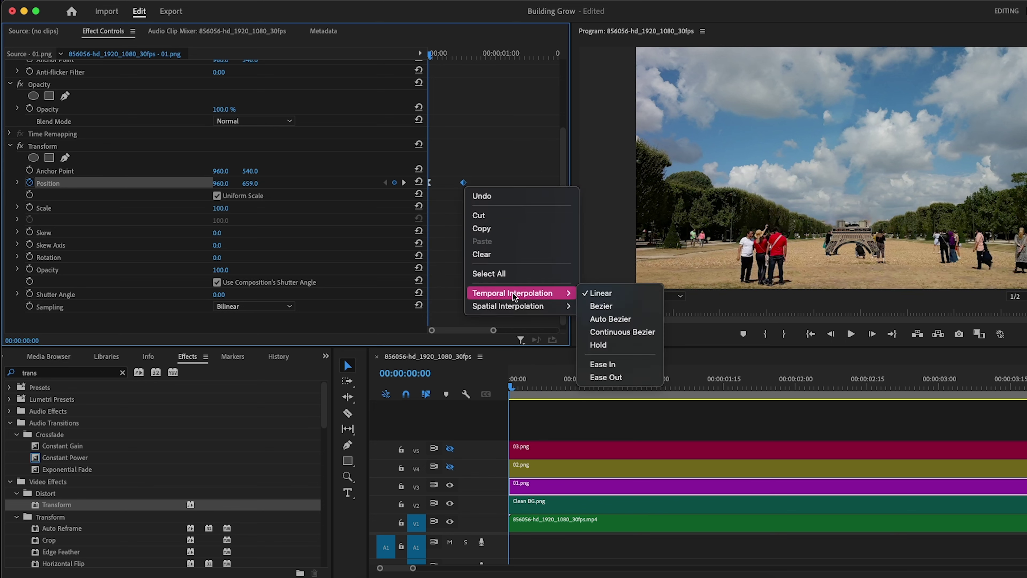
click(601, 365)
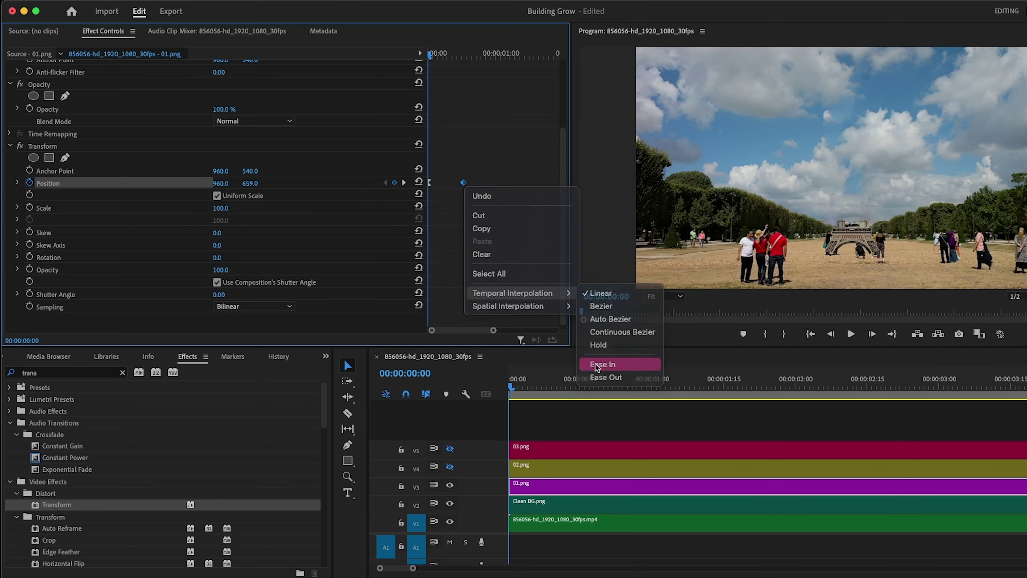
Pull the Position velocity handle left for a fast start, then preview at frame 12
click(17, 183)
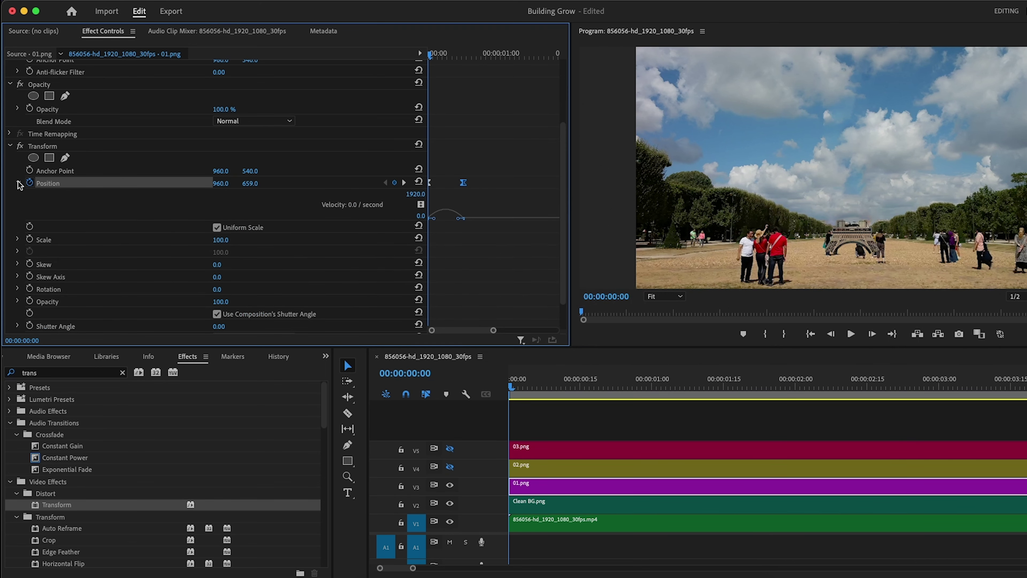
drag(458, 219, 436, 221)
mouse_move(535, 399)
mouse_down()
mouse_move(586, 392)
mouse_move(510, 392)
mouse_up()
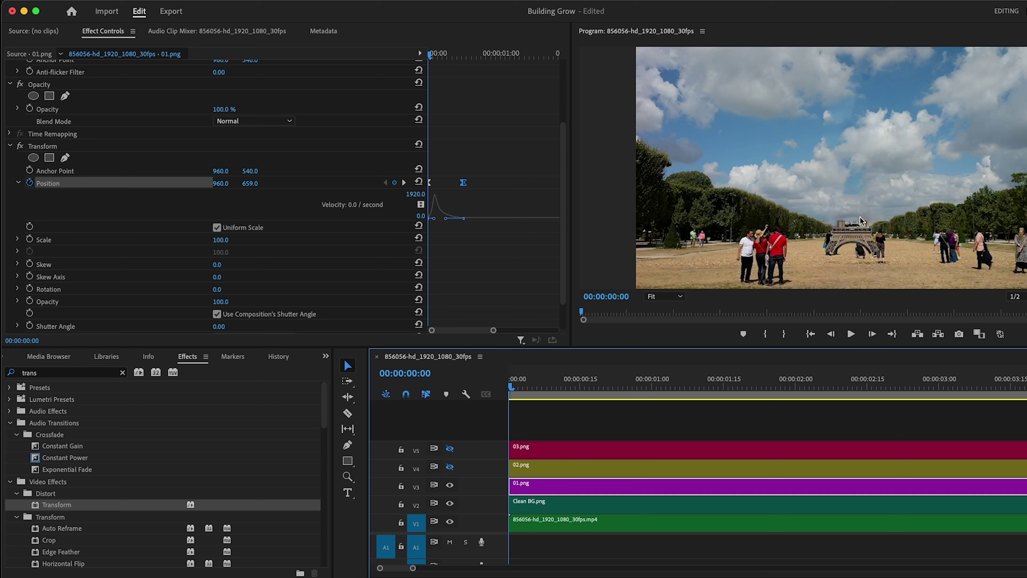
Draw a closed freeform Opacity mask around the cloud area in the Program monitor
click(40, 86)
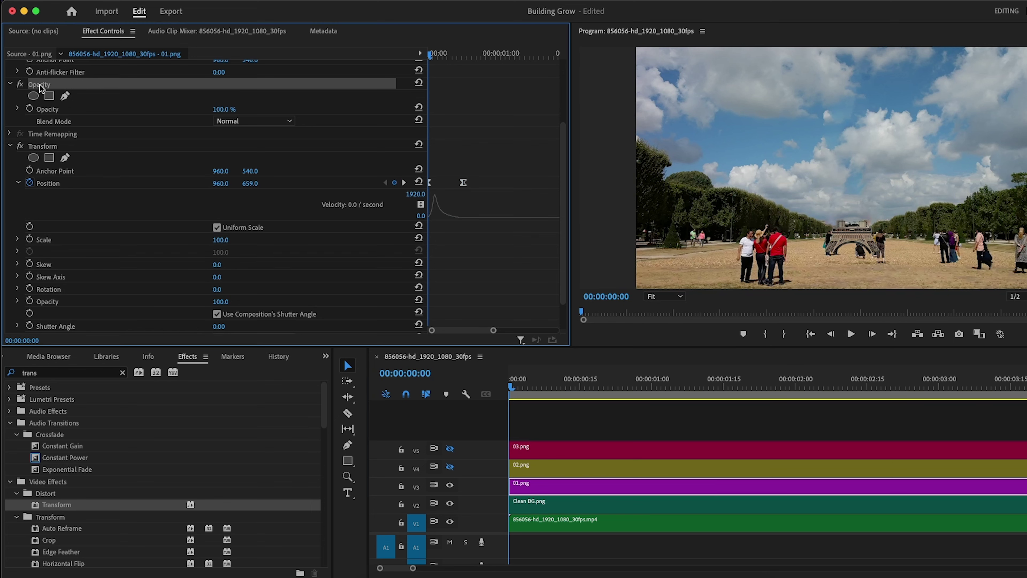
click(64, 95)
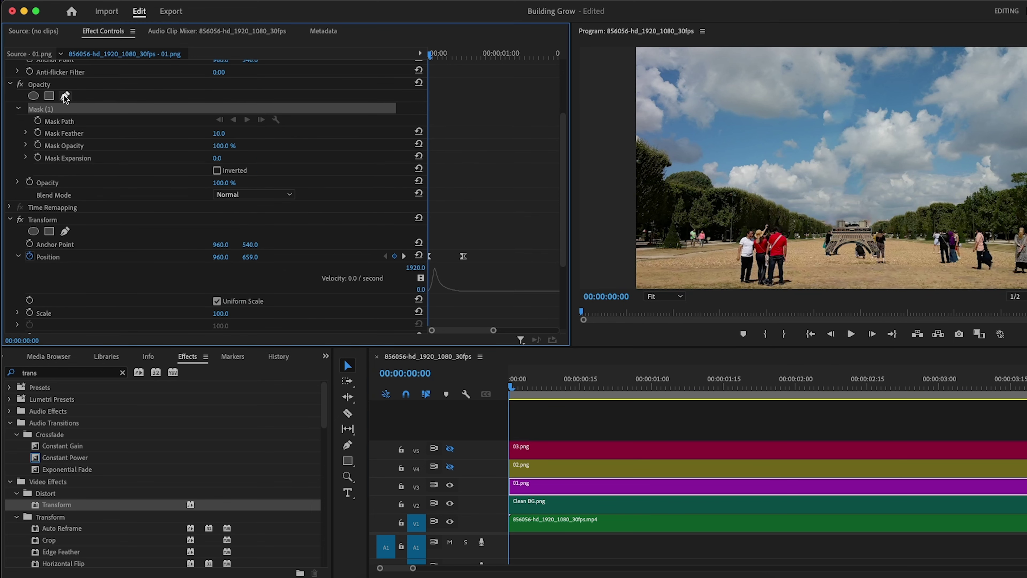
click(800, 194)
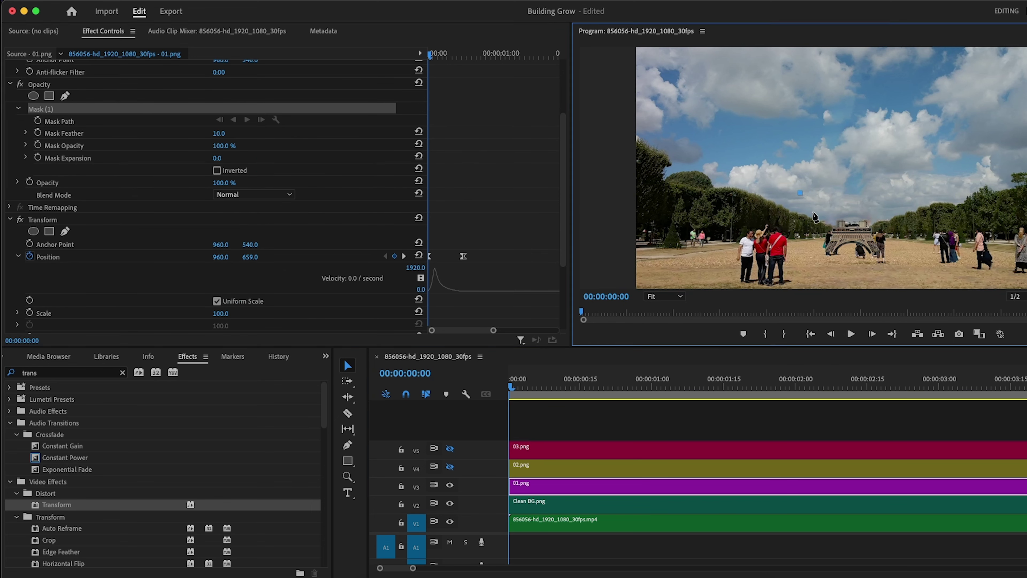
click(821, 222)
click(876, 221)
click(900, 198)
click(901, 163)
click(888, 149)
click(844, 147)
drag(800, 193, 805, 205)
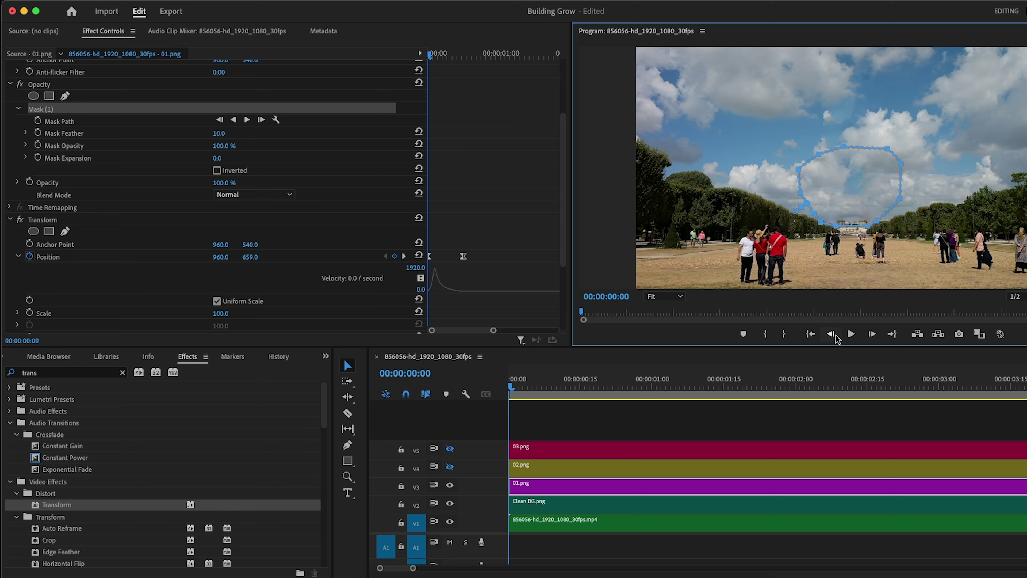
Play and scrub through the masked rise animation
click(851, 335)
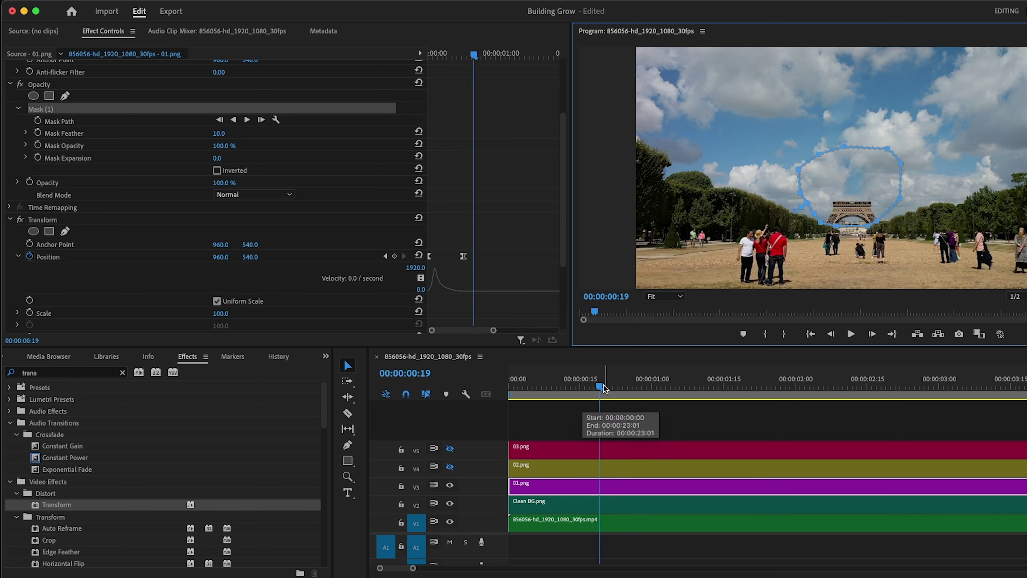
click(513, 406)
key(space)
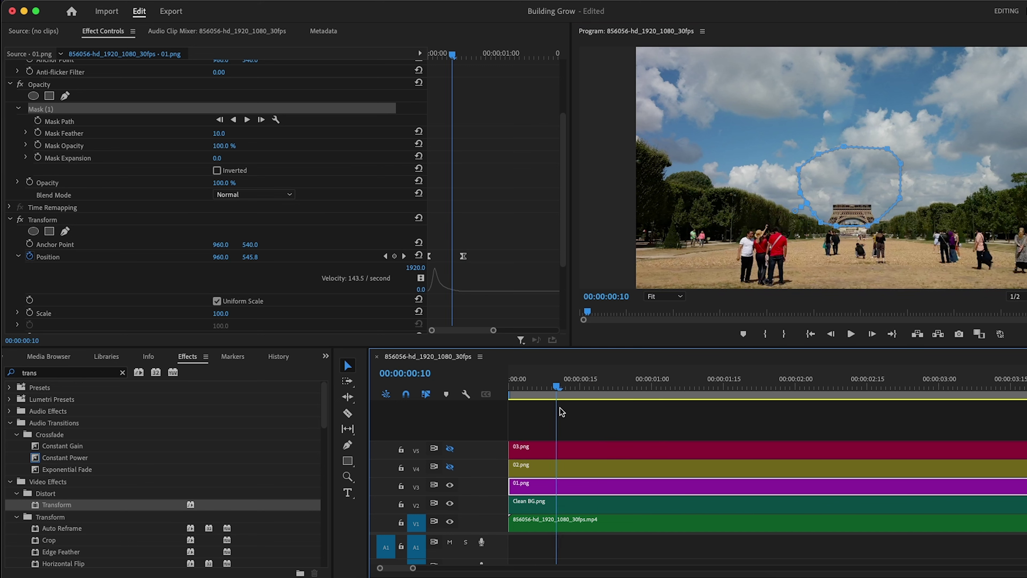
drag(551, 415, 590, 438)
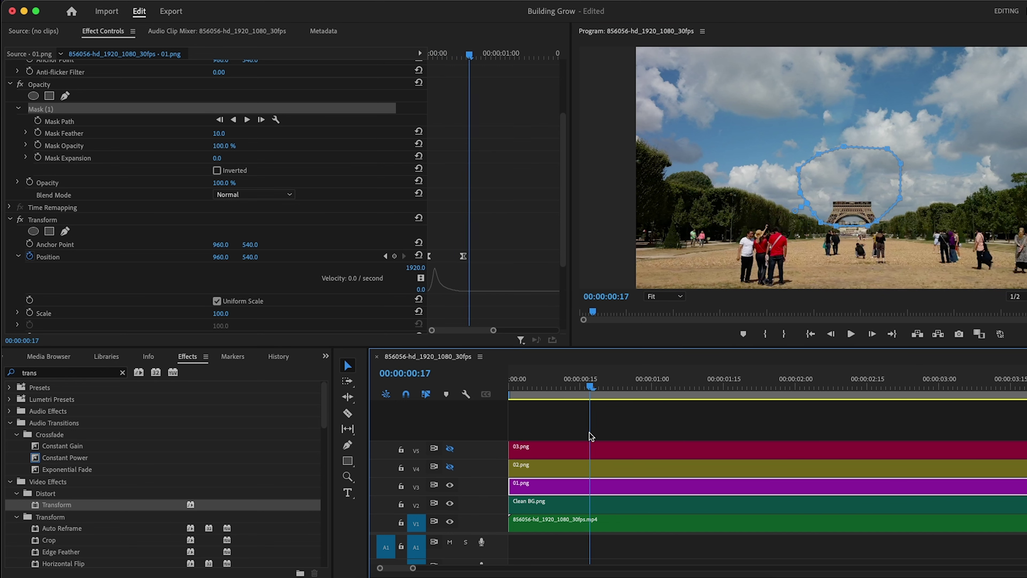
Show track V4 again and place the playhead at 00:00:00:15
click(449, 467)
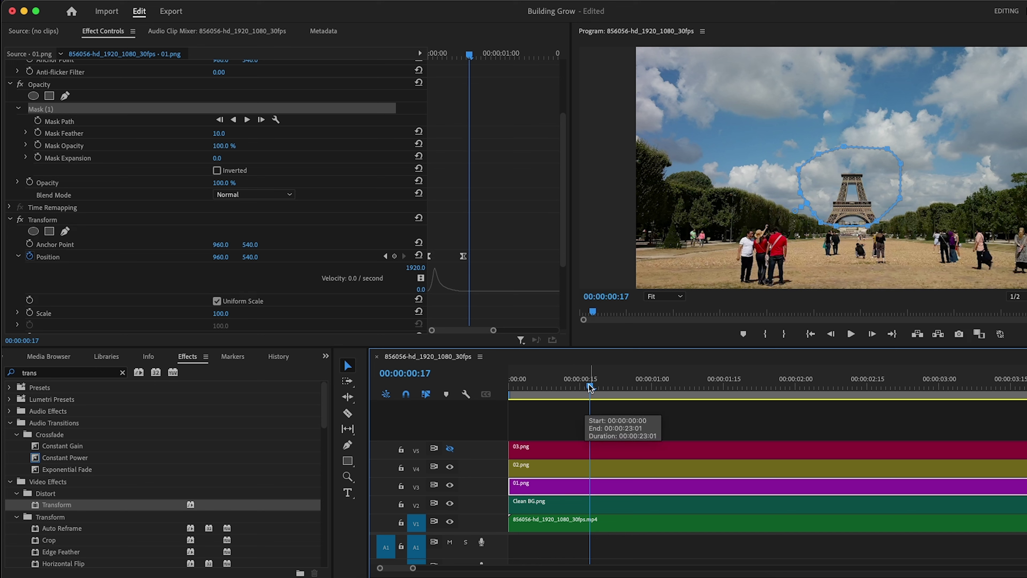
drag(590, 385, 581, 387)
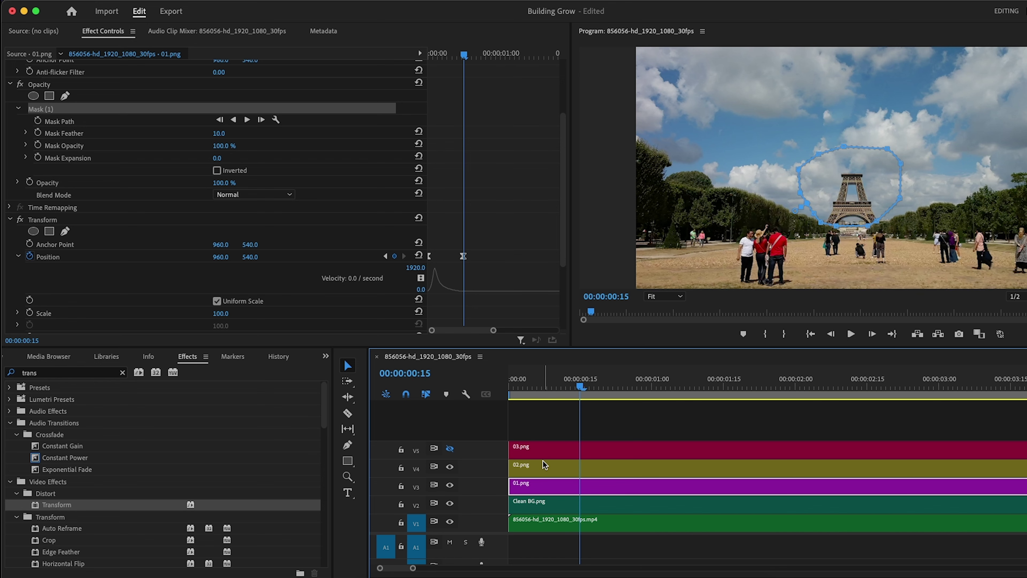
click(531, 467)
Move 02.png to start at 00:00:00:15 and apply the Transform effect to it
drag(531, 467, 597, 467)
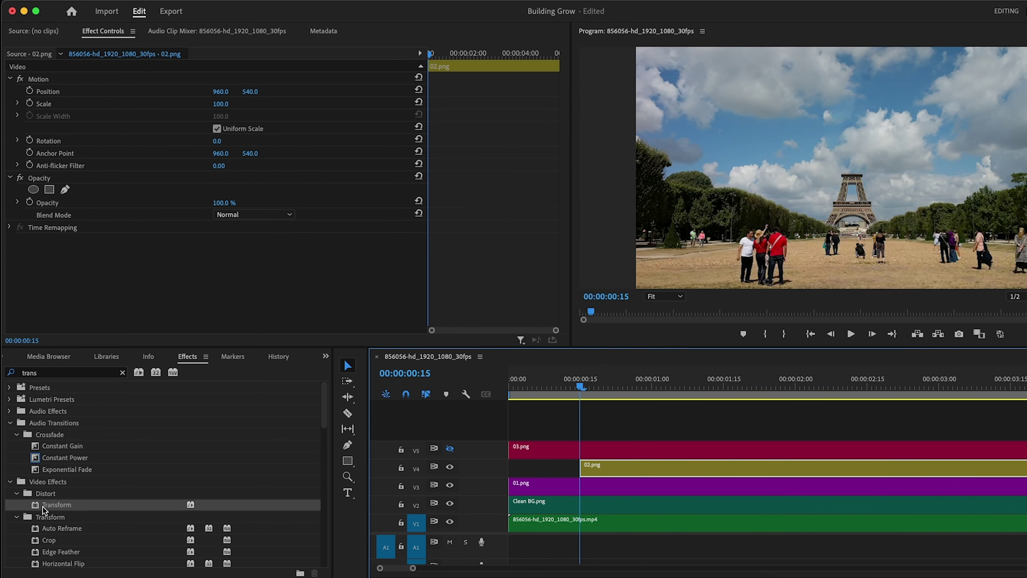
drag(43, 509, 596, 471)
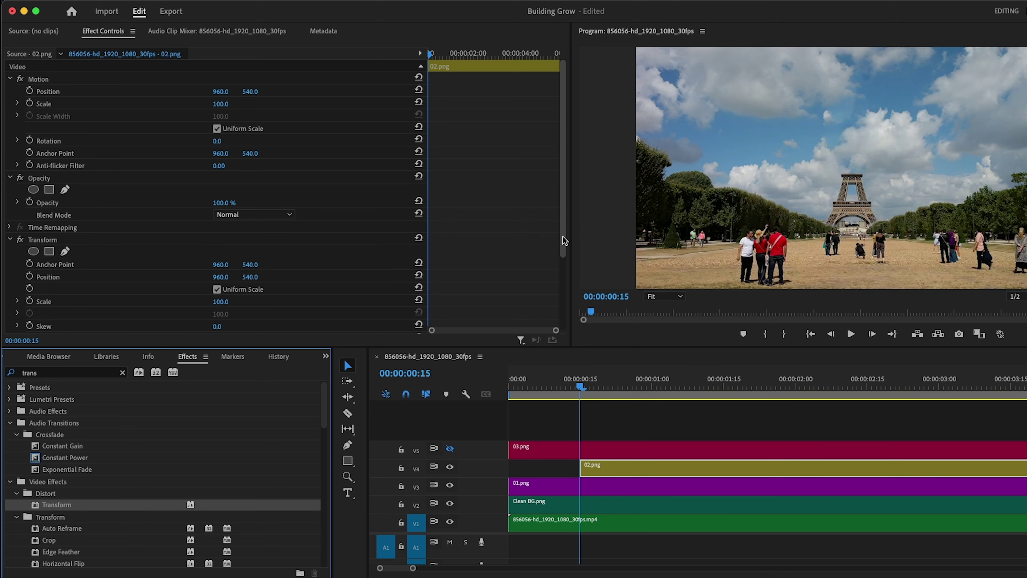
scroll(561, 307, down, 5)
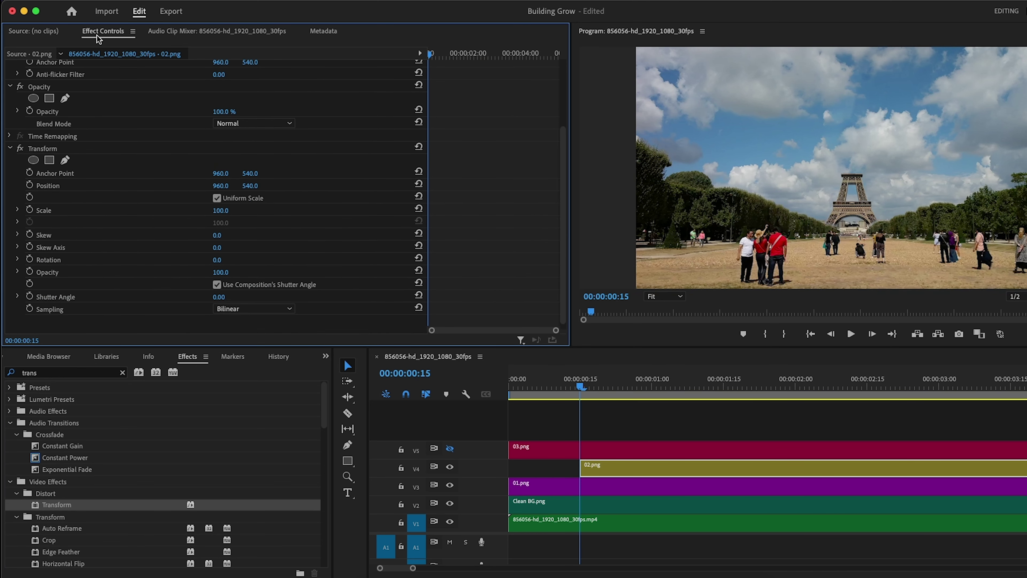
Keyframe 02.png's Position from 960, 684 at frame 15 to 960, 540 at 00:00:01:00
click(29, 186)
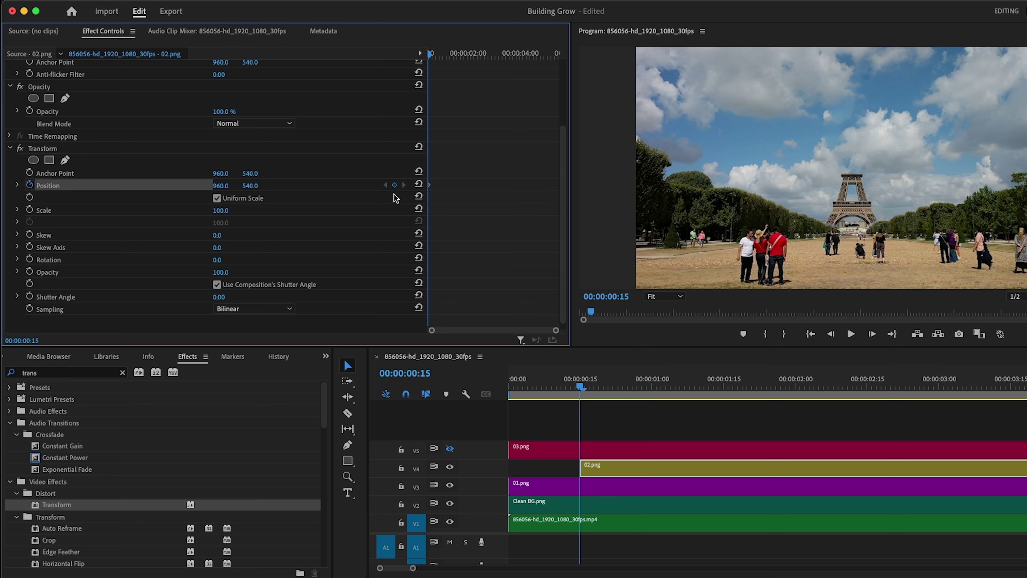
drag(250, 186, 308, 185)
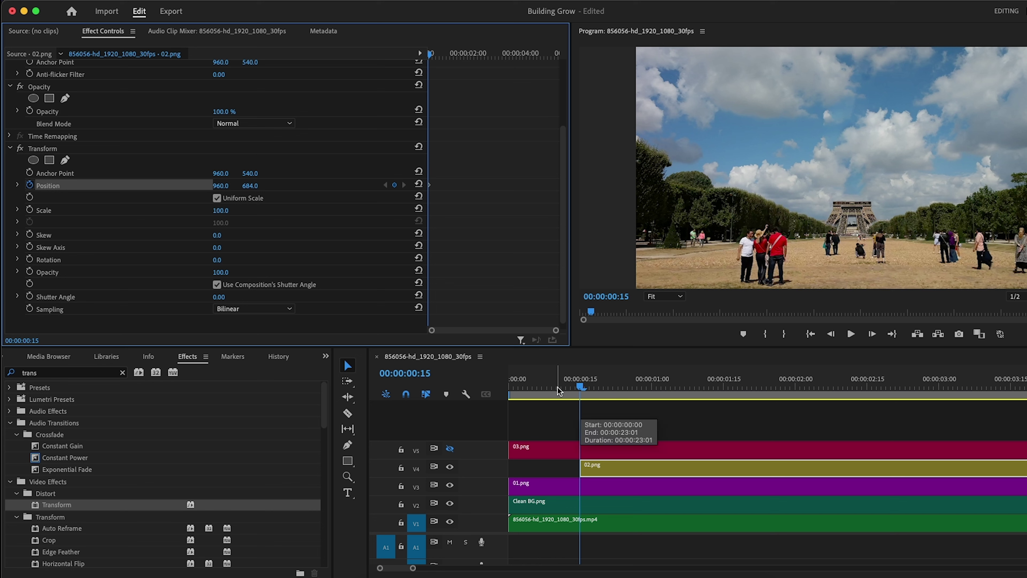
click(584, 386)
drag(584, 386, 652, 385)
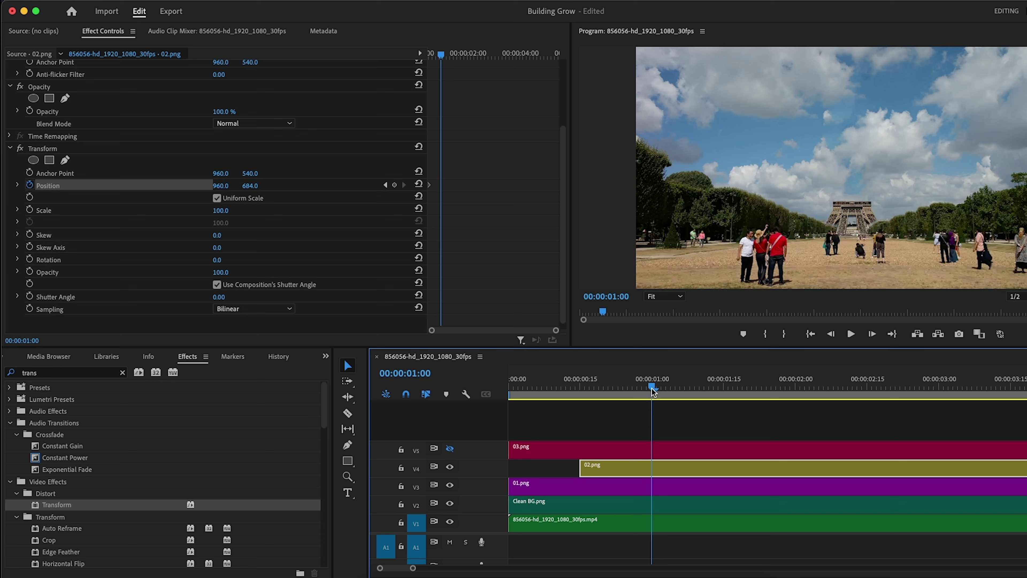
click(419, 185)
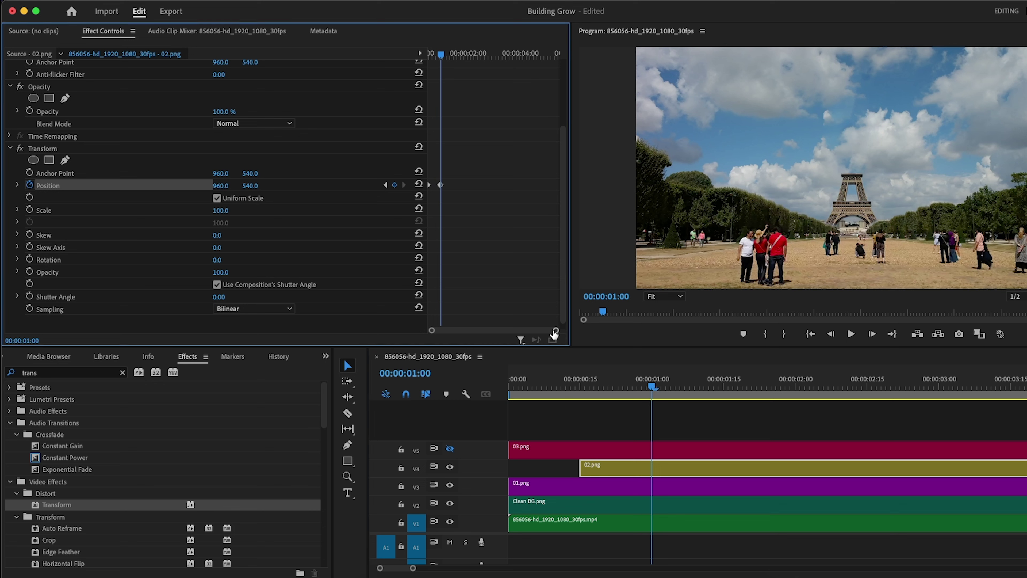
drag(555, 330, 450, 331)
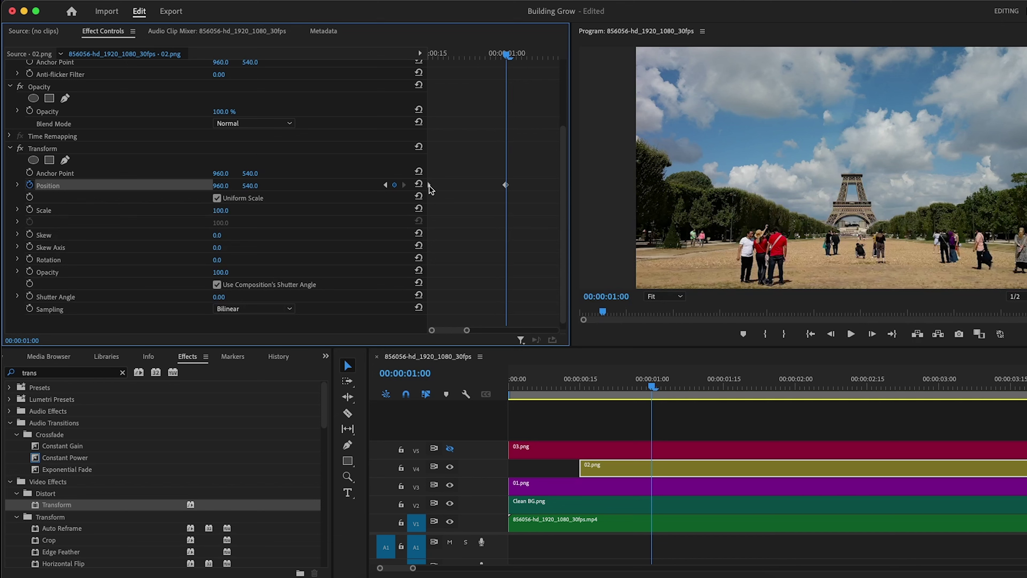
Give the keyframes Ease Out and Ease In, and drag the velocity handle left for a fast start
right_click(430, 186)
mouse_move(483, 297)
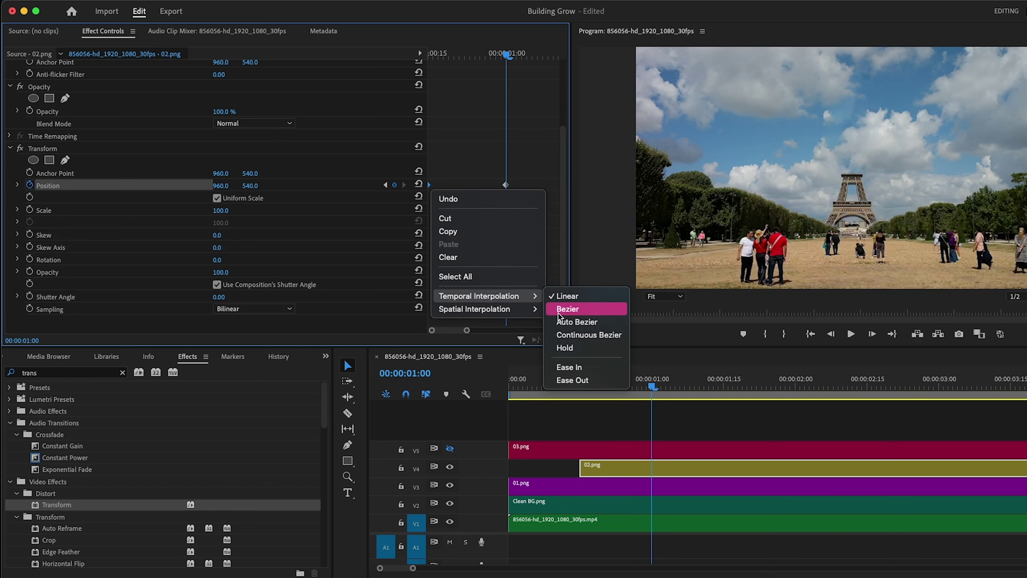
click(572, 380)
right_click(505, 185)
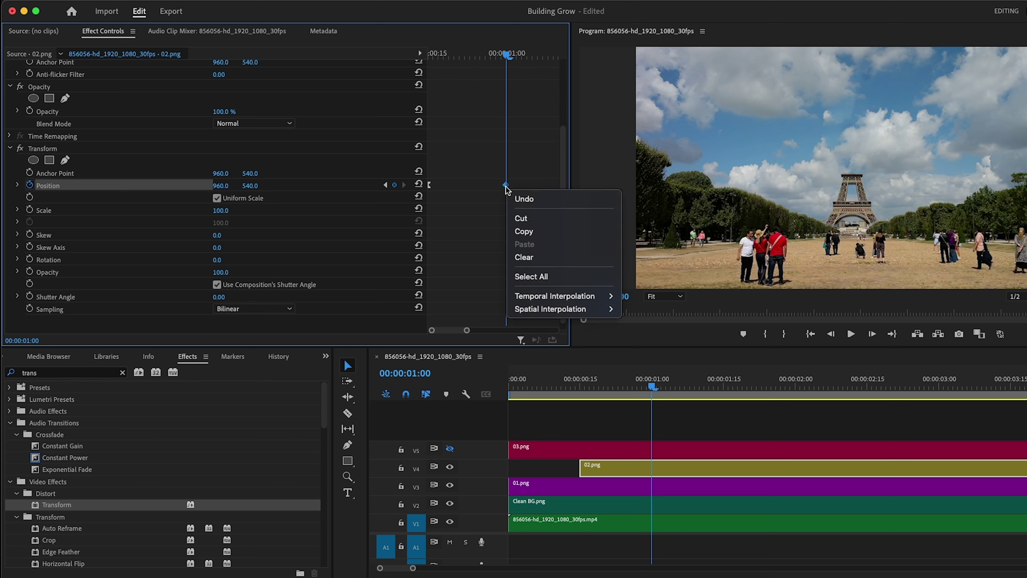
mouse_move(526, 300)
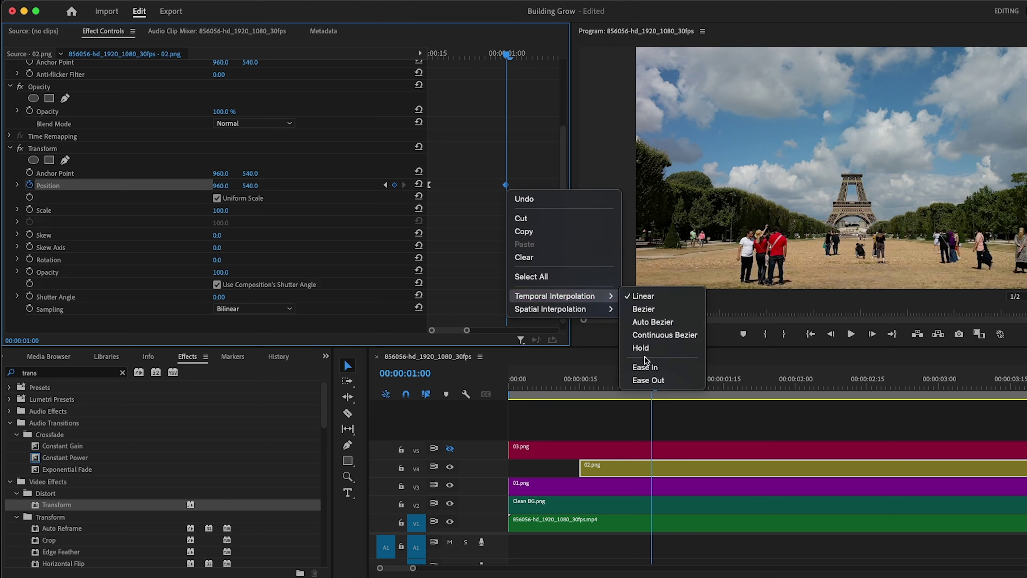
click(646, 367)
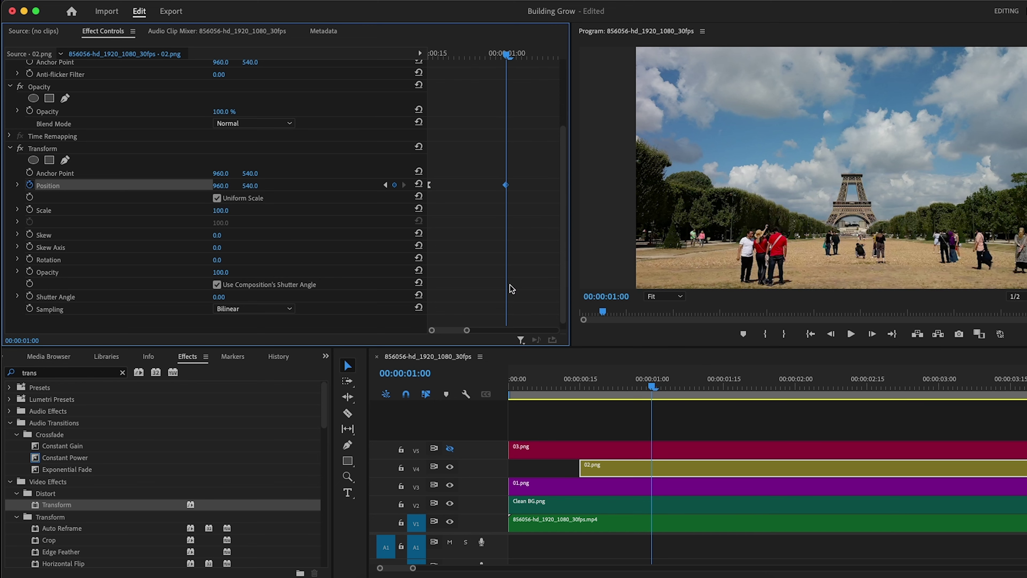
click(17, 185)
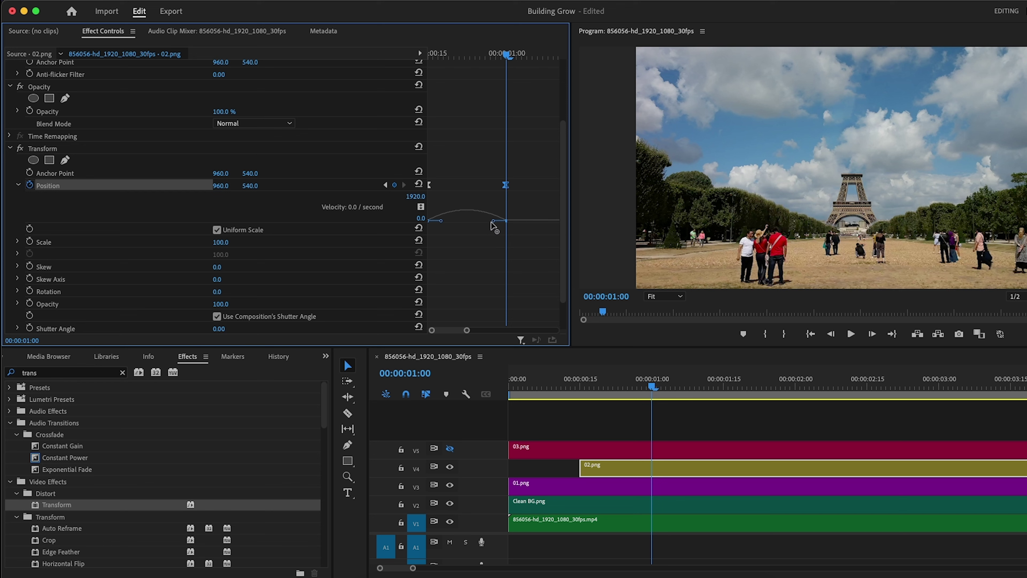
drag(493, 221, 468, 221)
Play back the eased 02.png rise from the clip's start
drag(513, 55, 429, 56)
key(space)
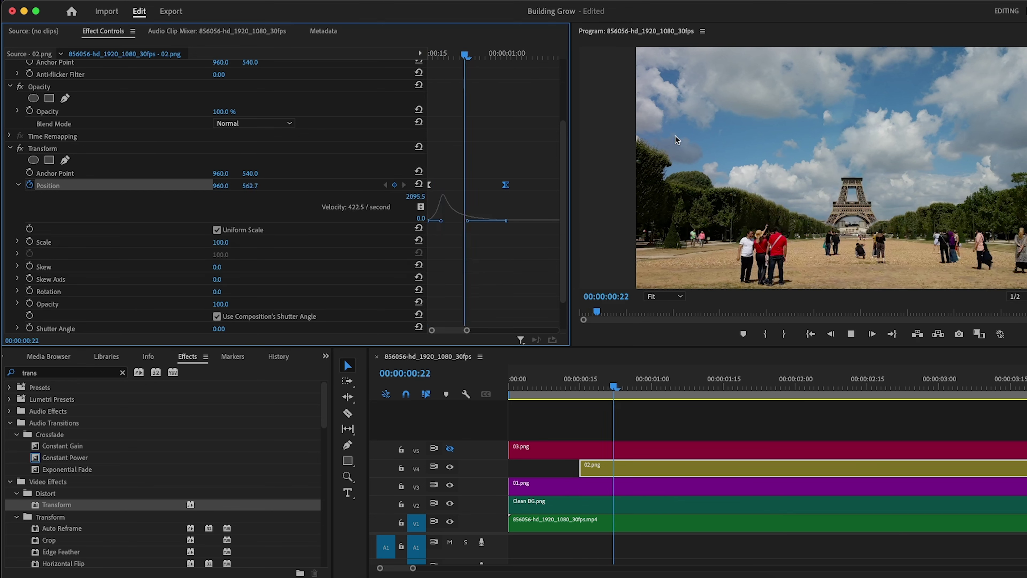
key(Up)
key(space)
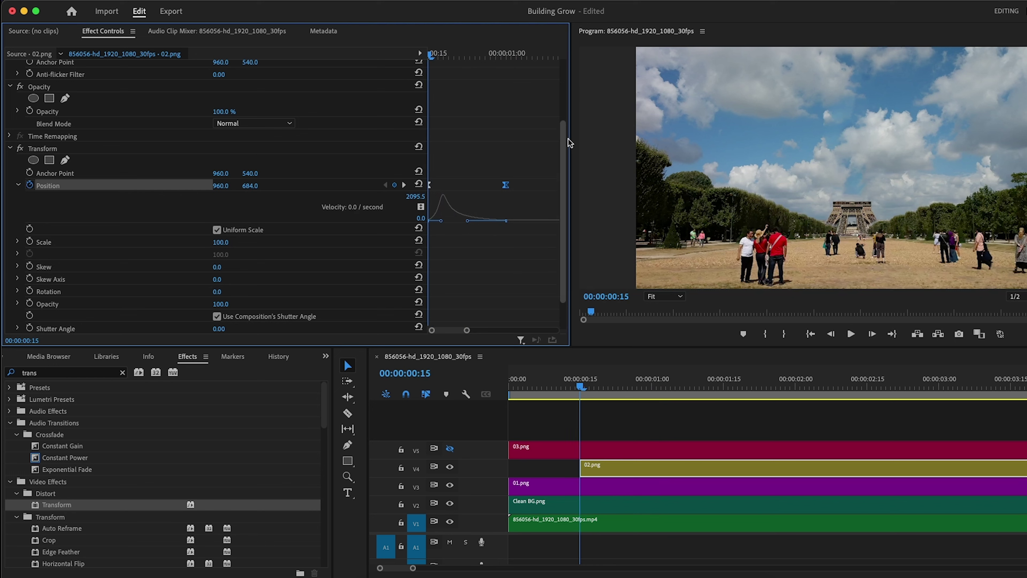
key(space)
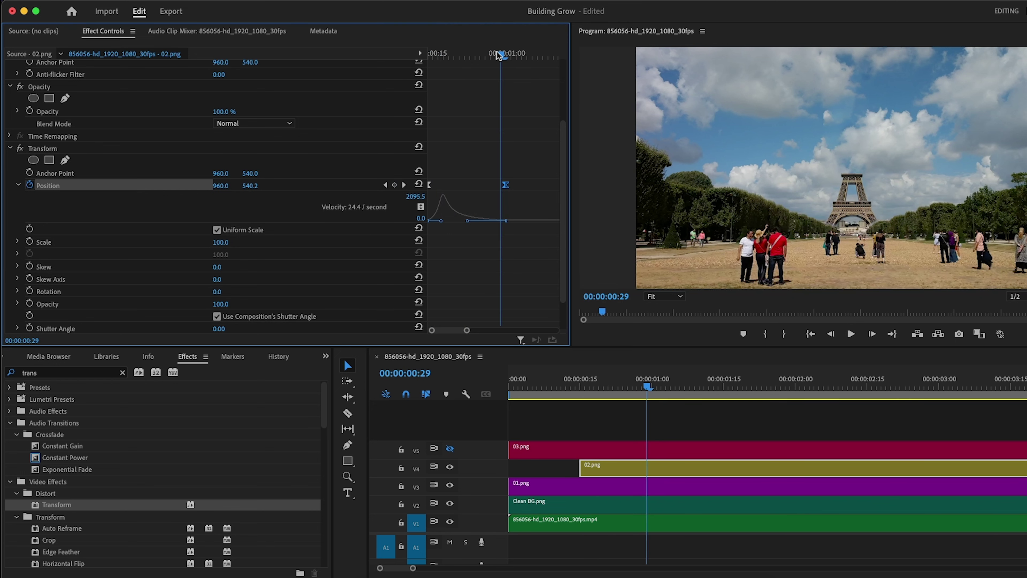
key(Up)
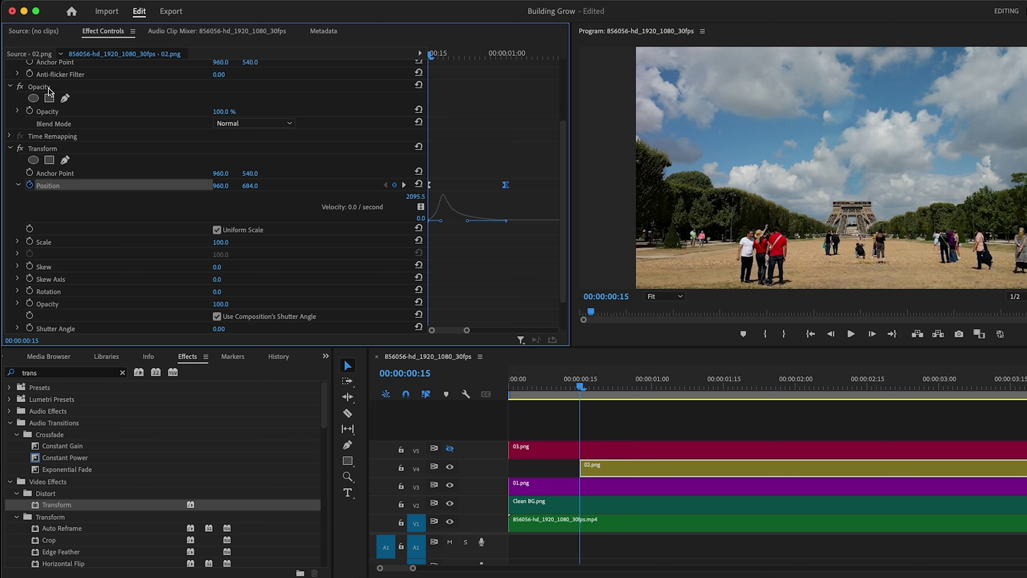
Draw a freeform opacity mask on 02.png around the tower's middle section
click(49, 97)
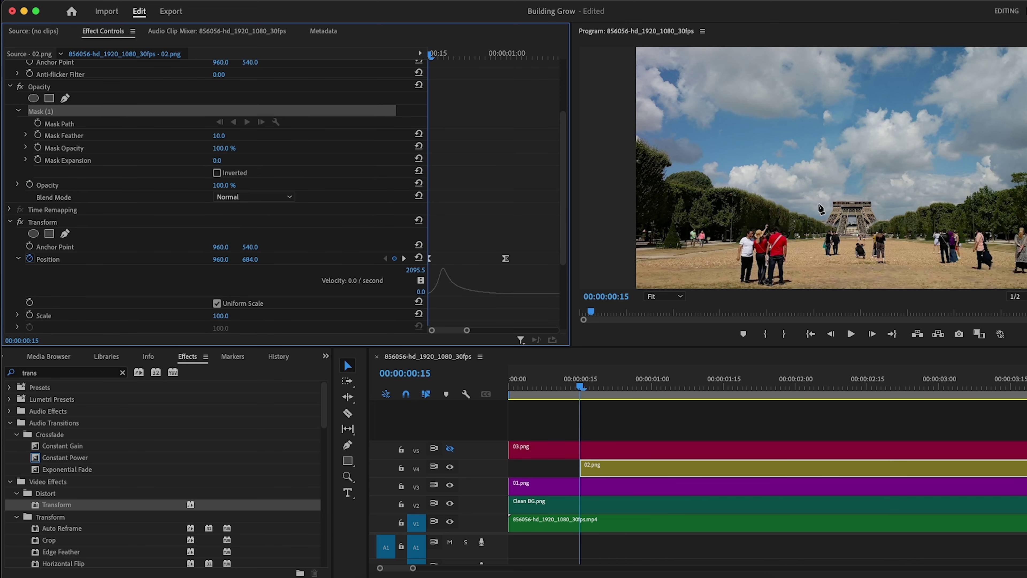
click(795, 171)
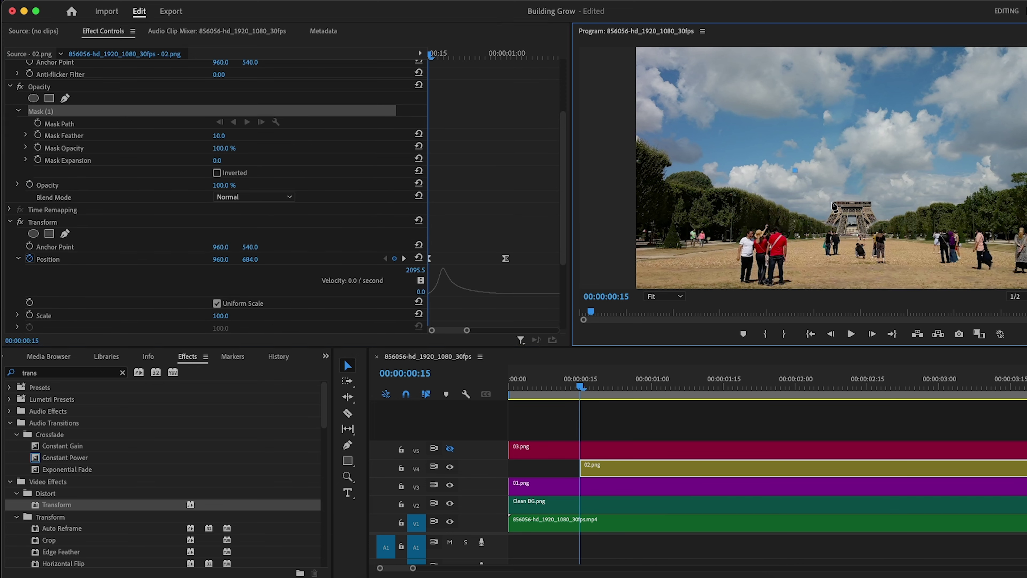
click(833, 202)
click(900, 143)
click(871, 129)
click(823, 197)
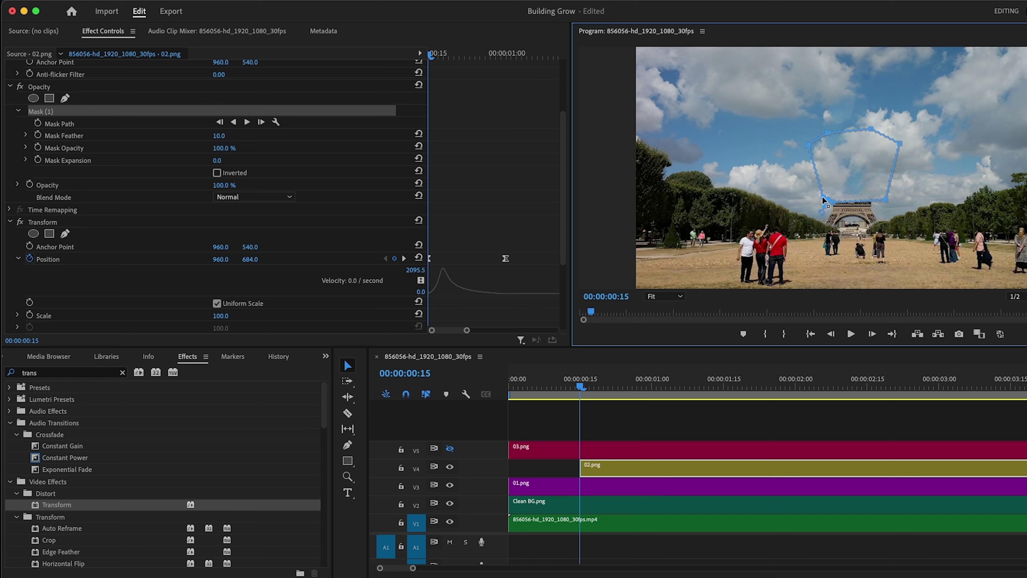
click(510, 400)
Scrub to where 02.png appears and step frame by frame through its rise
mouse_move(509, 400)
mouse_down()
mouse_move(560, 401)
mouse_move(581, 387)
mouse_up()
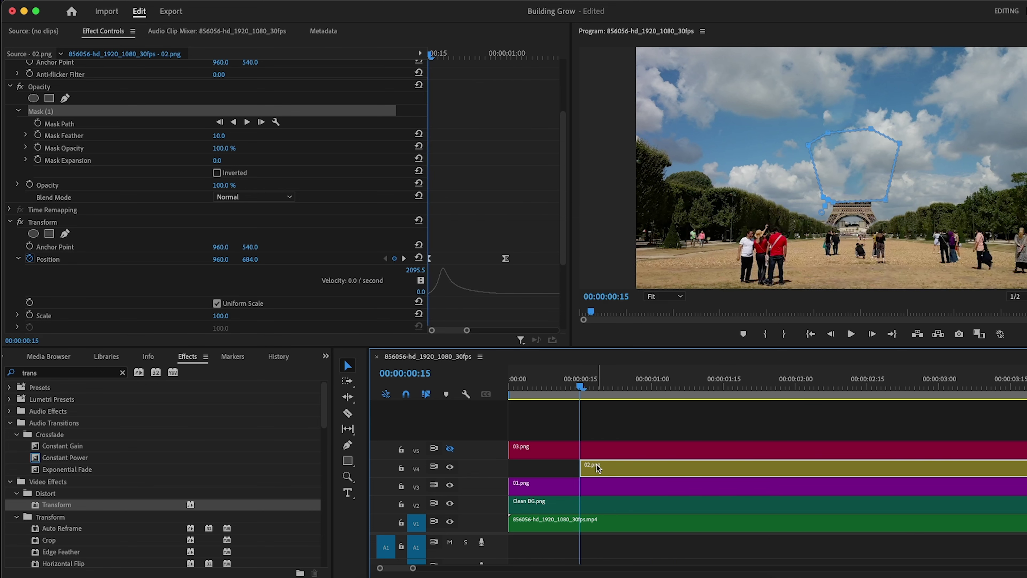
key(Right)
key(Right)
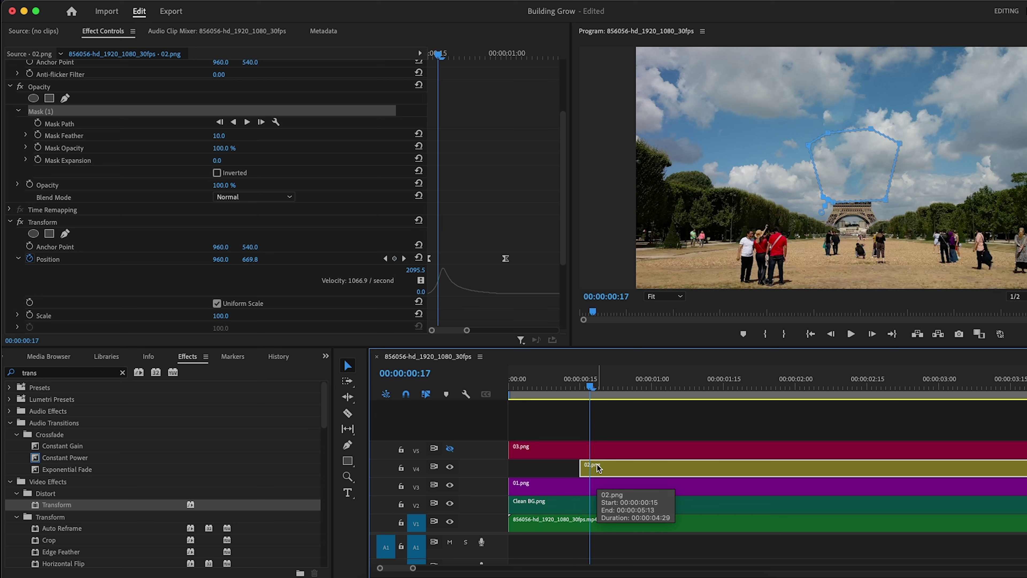
key(Right)
key(Right)
key(Right)
key(Right)
key(Right)
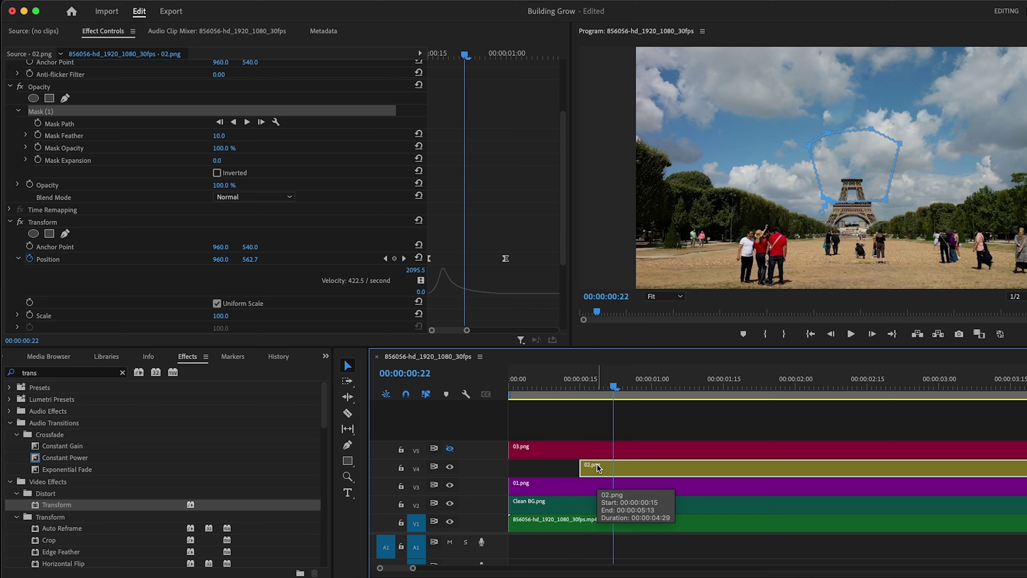
key(Right)
key(Right)
key(Right)
key(Right)
key(Right)
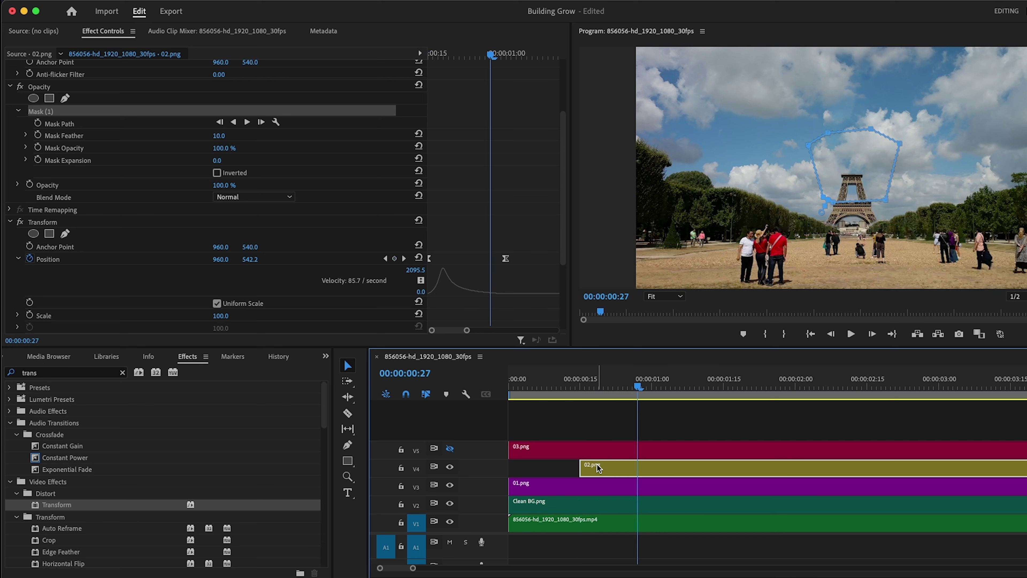
key(Right)
key(Right)
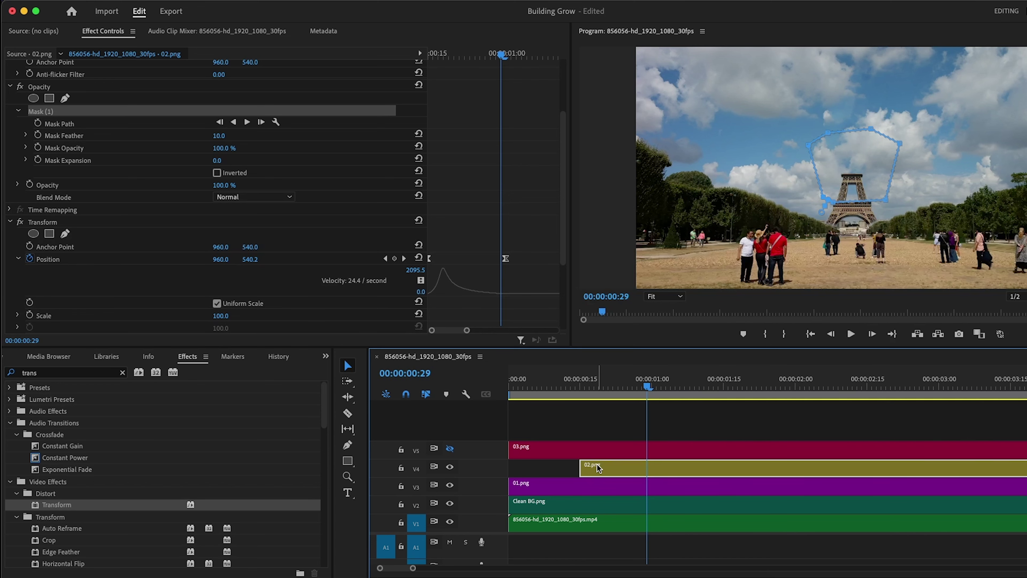
key(Right)
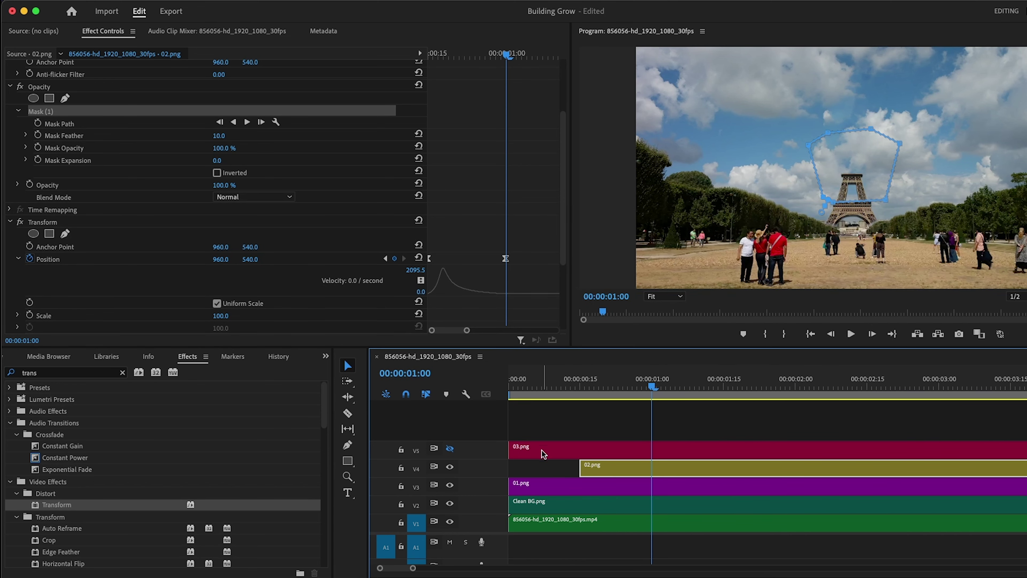
Move 03.png one second later on the timeline and unhide track V5
click(529, 450)
drag(529, 452, 679, 453)
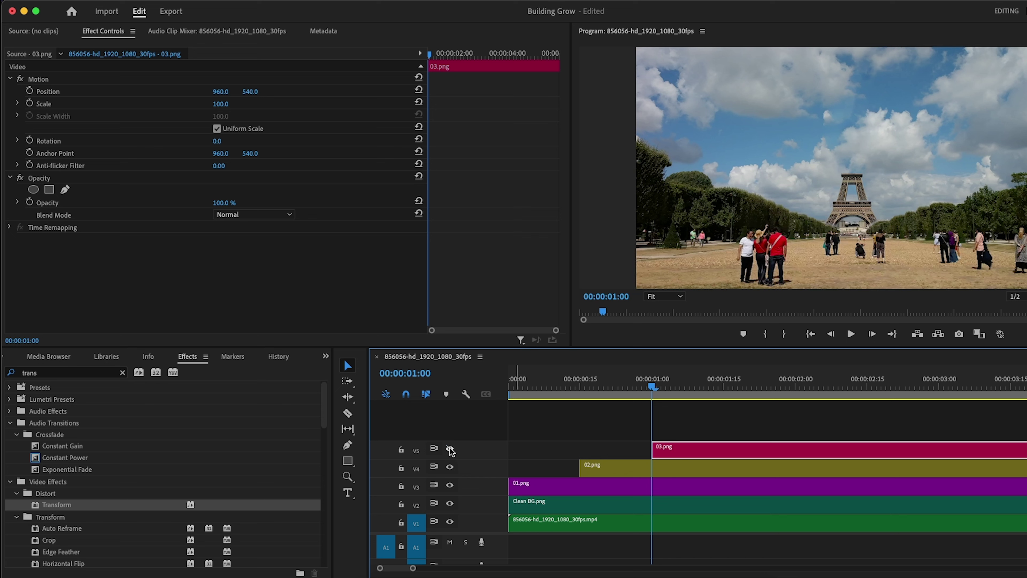
click(449, 449)
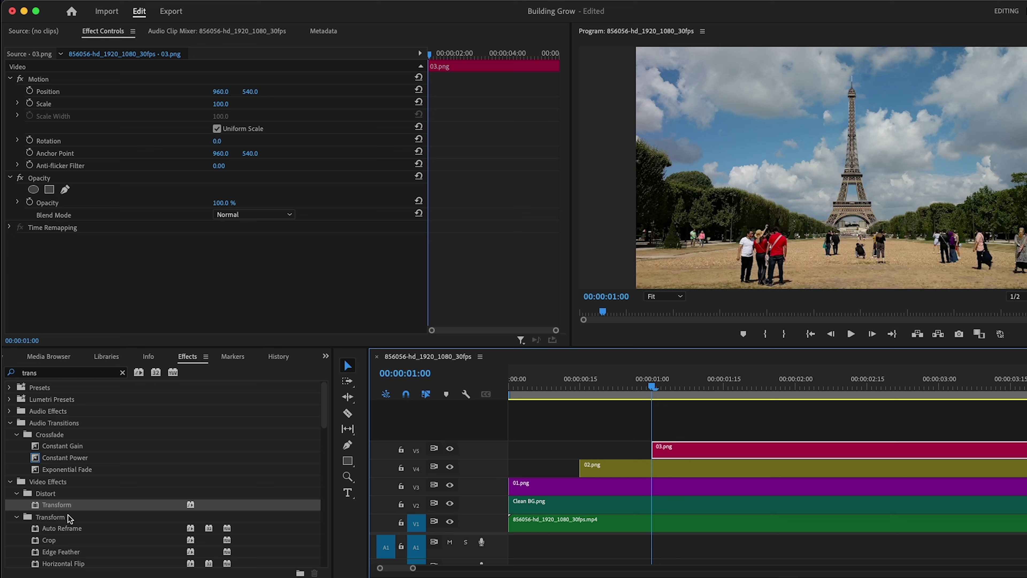
Apply Transform to 03.png and keyframe its Position at 960, 1005 at 00:00:01:00
drag(57, 509, 657, 447)
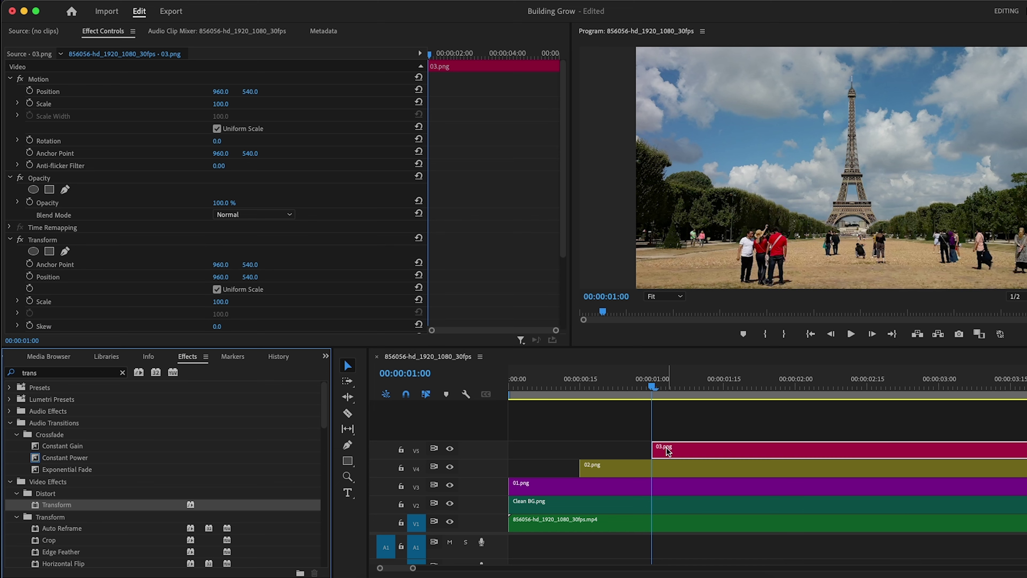
drag(566, 206, 565, 283)
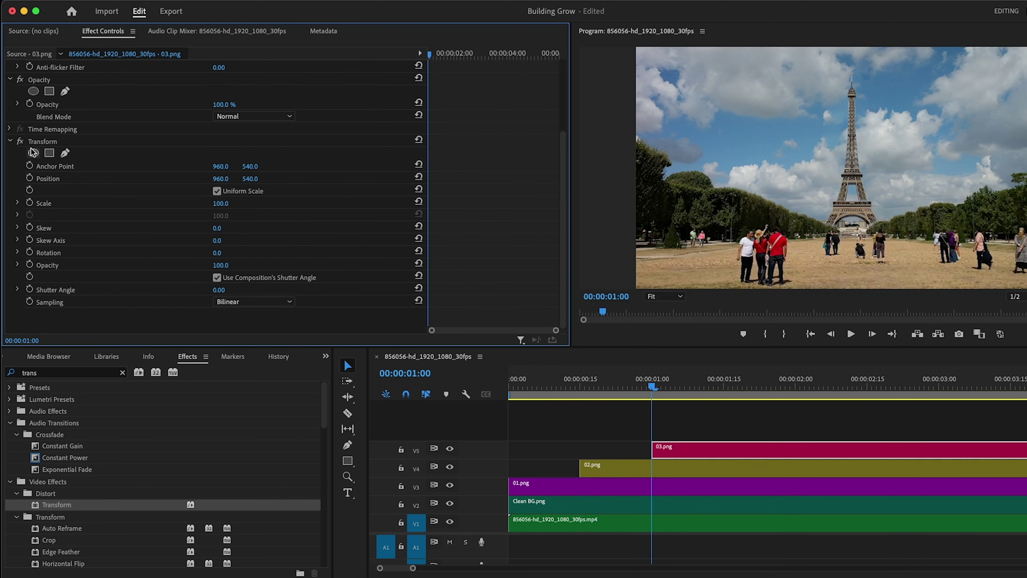
click(30, 179)
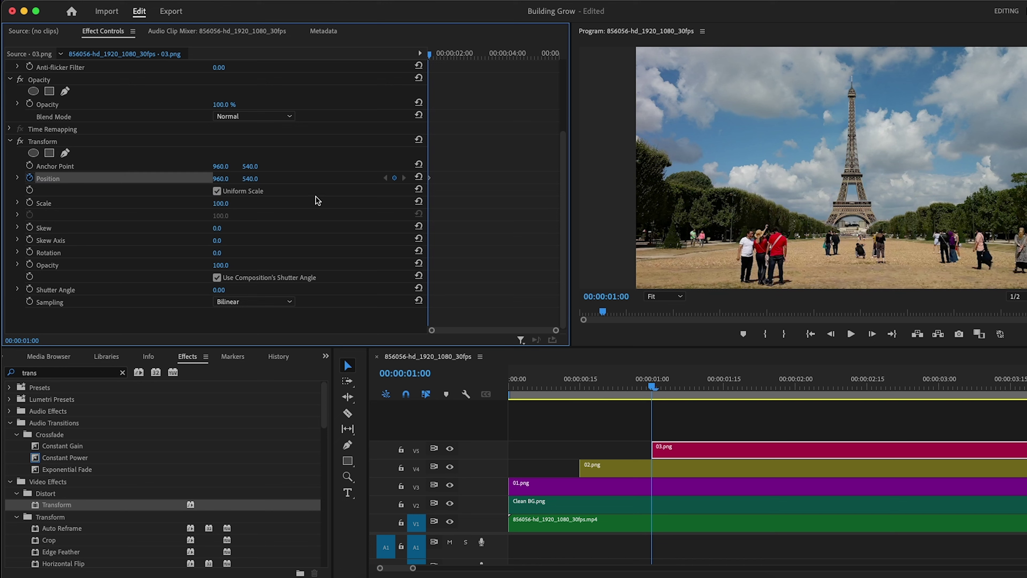
mouse_move(250, 179)
mouse_down()
mouse_move(308, 179)
mouse_move(259, 178)
mouse_up()
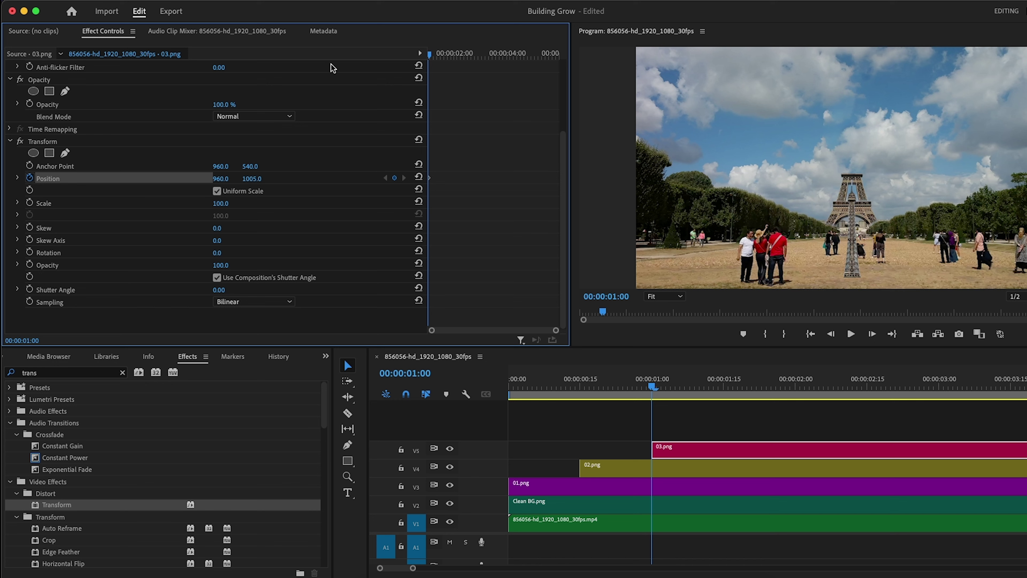
Add an end Position keyframe at 960, 540 around 00:00:01:15
click(676, 449)
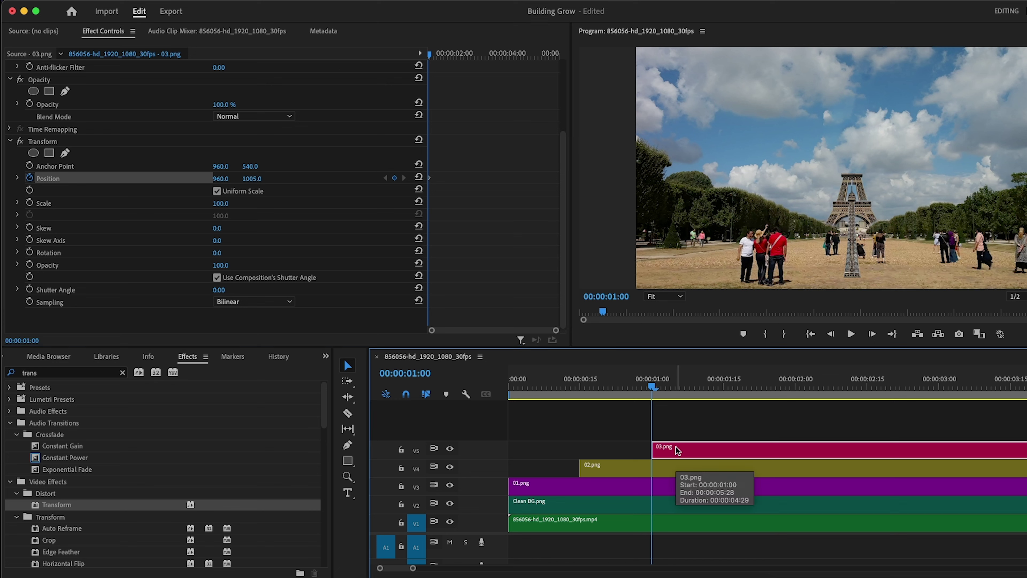
key(Right)
key(Right)
key(Right)
key(Right)
key(Right)
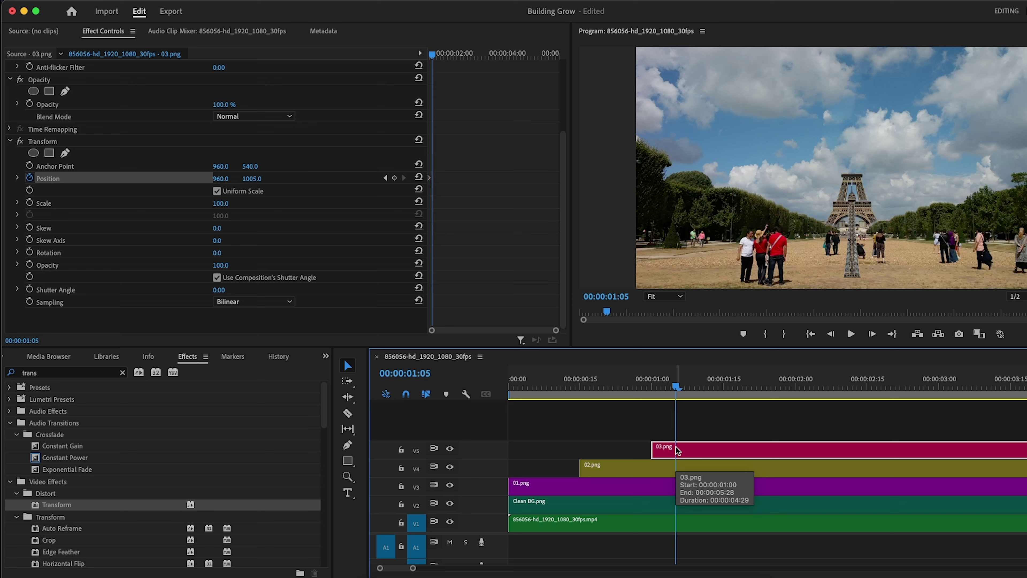
key(Right)
key(Right)
key(Right)
key(Right)
key(Right)
key(Right)
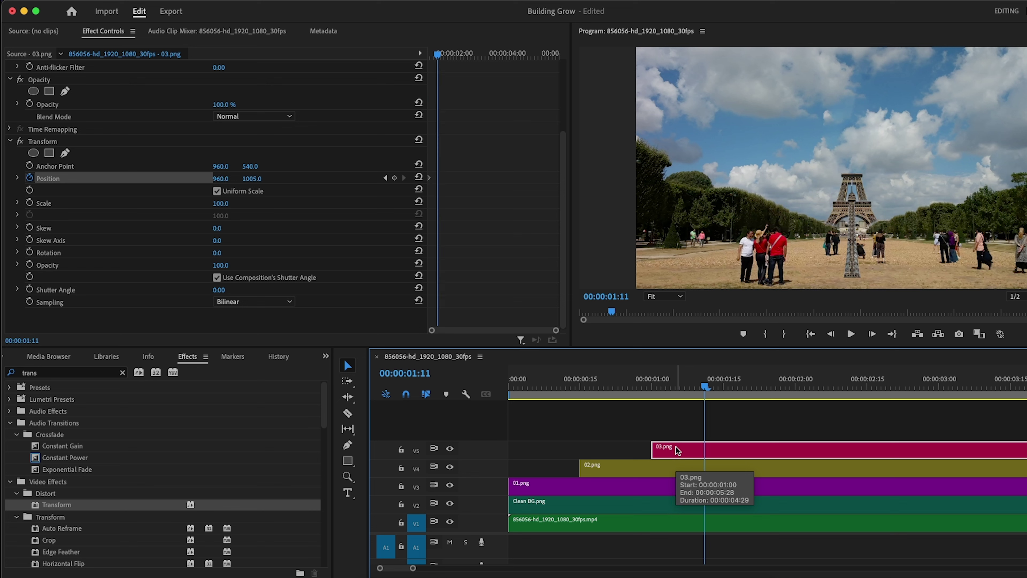
key(Right)
key(Right)
key(Right)
key(Right)
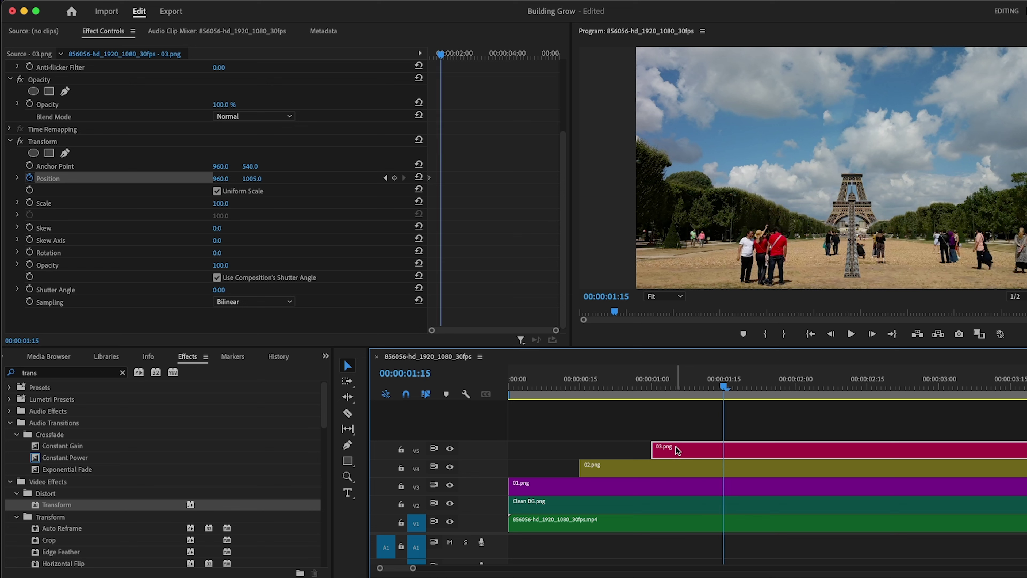
click(419, 177)
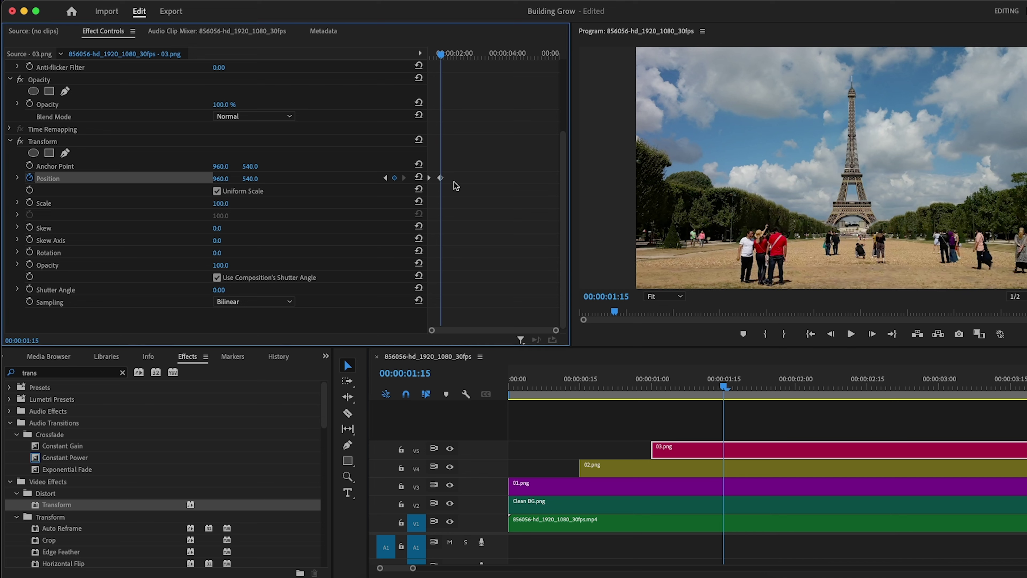
Set both 03.png Position keyframes to Ease In temporal interpolation
drag(556, 330, 472, 330)
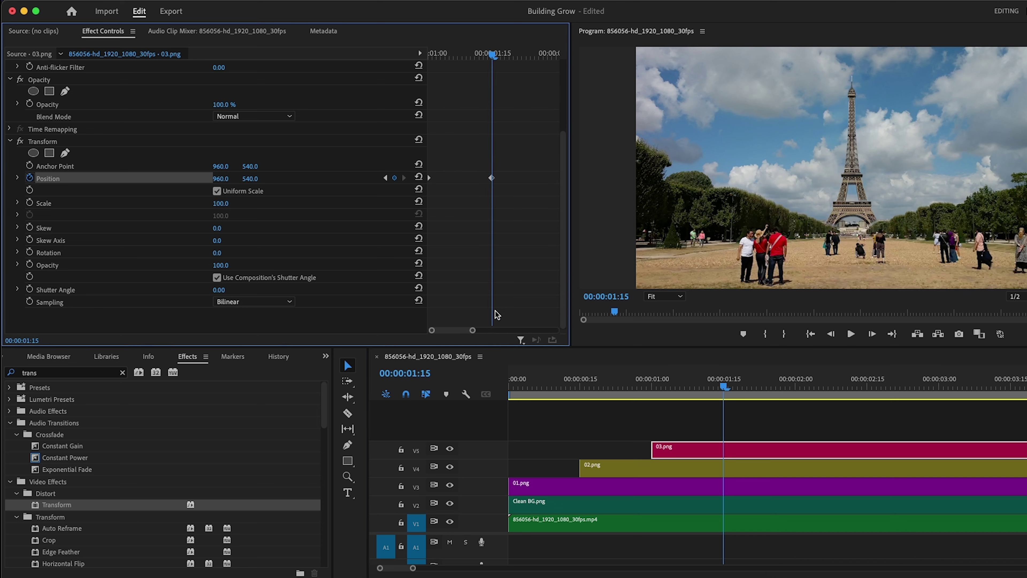
right_click(427, 180)
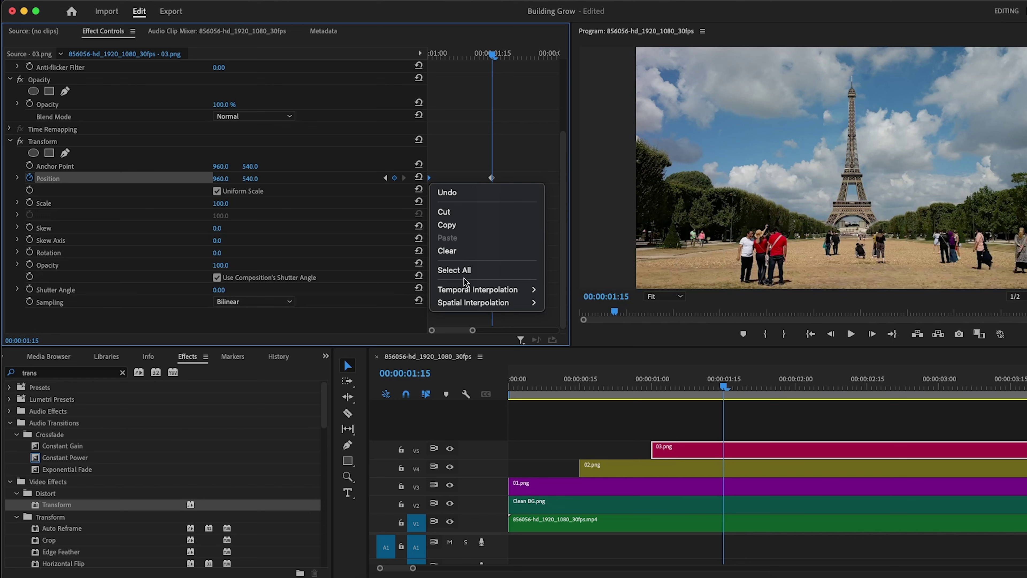
mouse_move(477, 290)
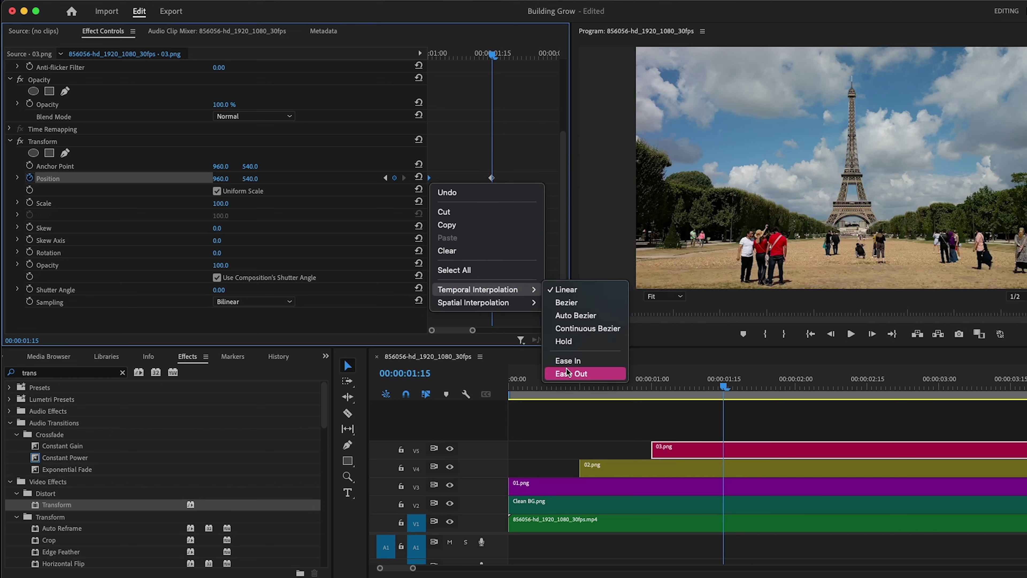
click(568, 360)
right_click(491, 179)
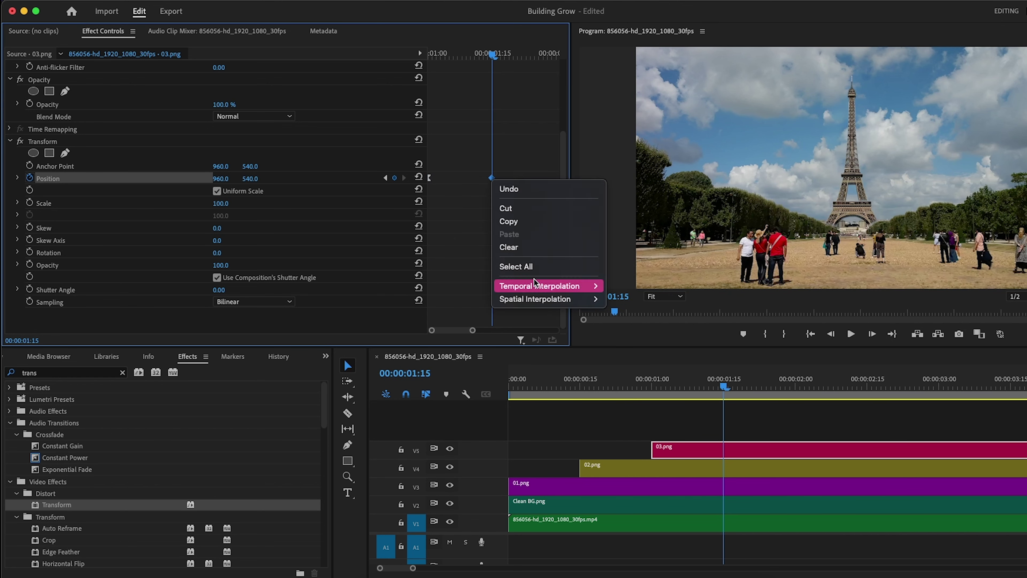
mouse_move(532, 285)
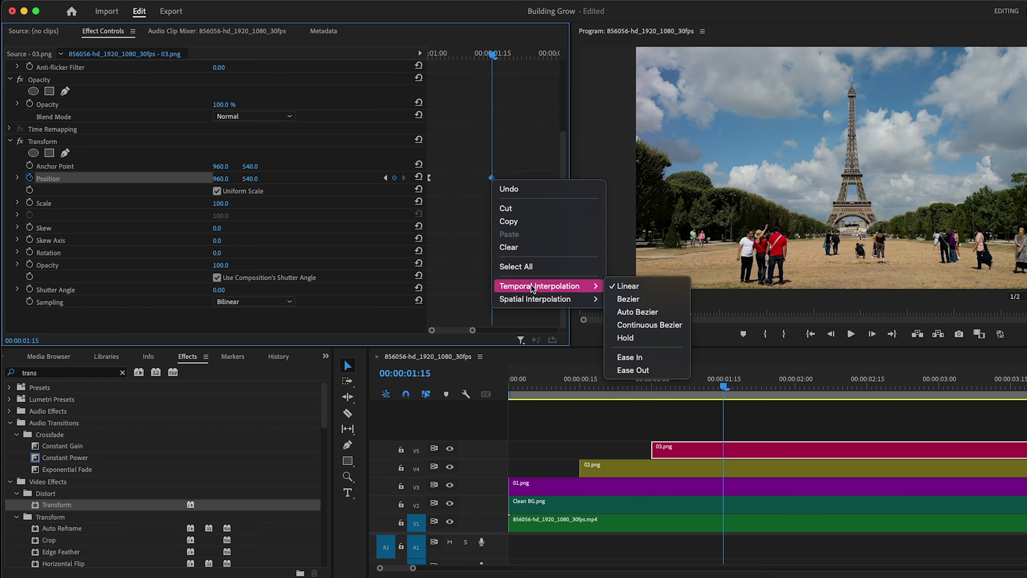
click(636, 358)
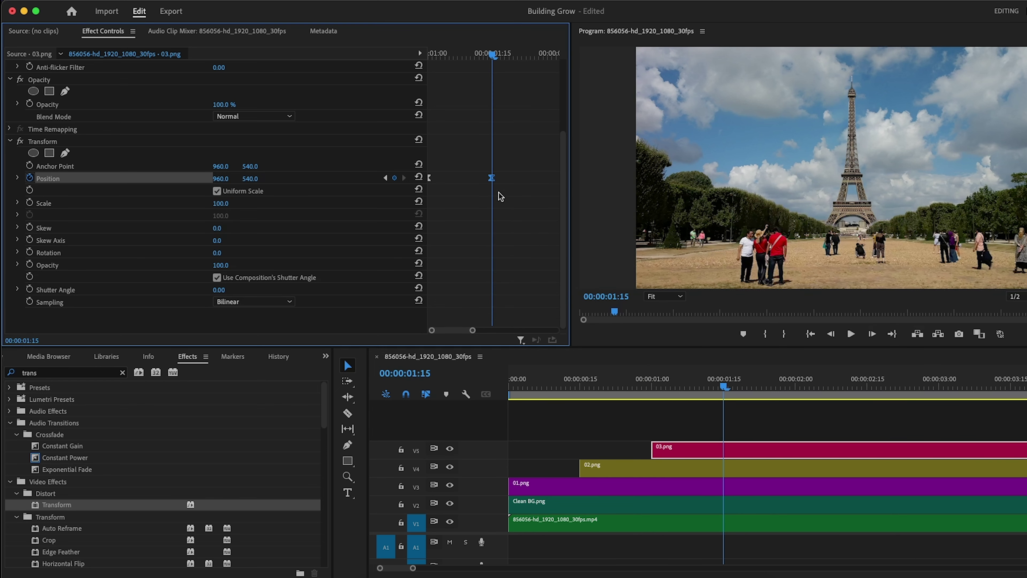
Steepen the Position velocity curve so the rise starts fast, then preview it
click(17, 178)
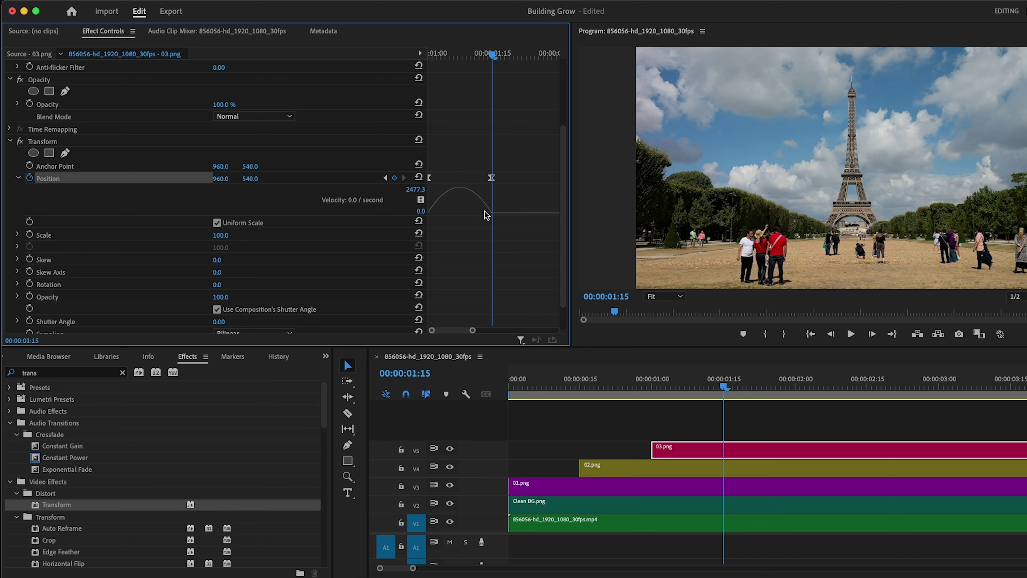
drag(480, 215, 459, 213)
mouse_move(494, 59)
mouse_down()
mouse_move(513, 54)
mouse_move(479, 54)
mouse_up()
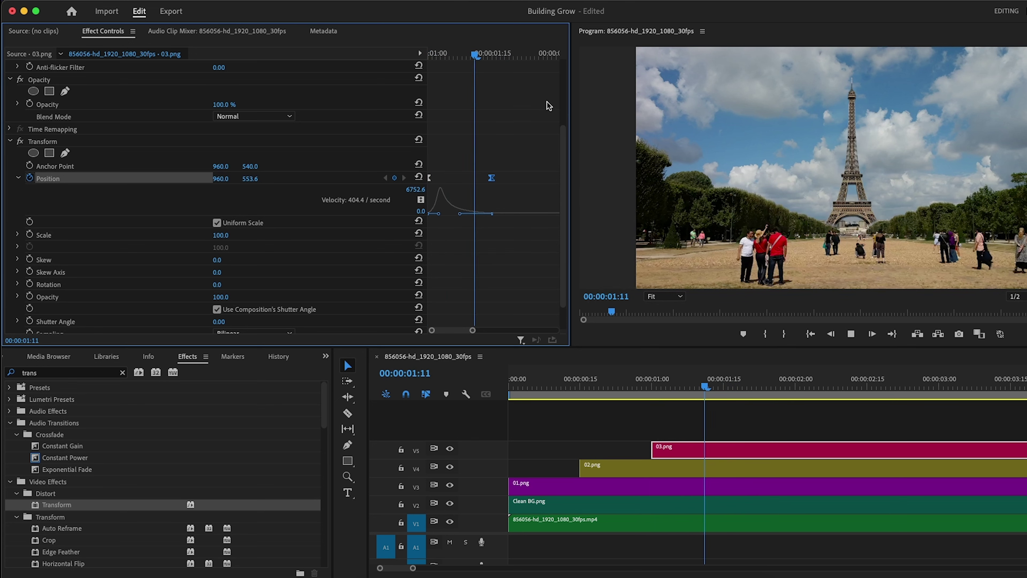
Draw a freeform opacity mask on 03.png around the tower's upper section
click(65, 93)
click(836, 72)
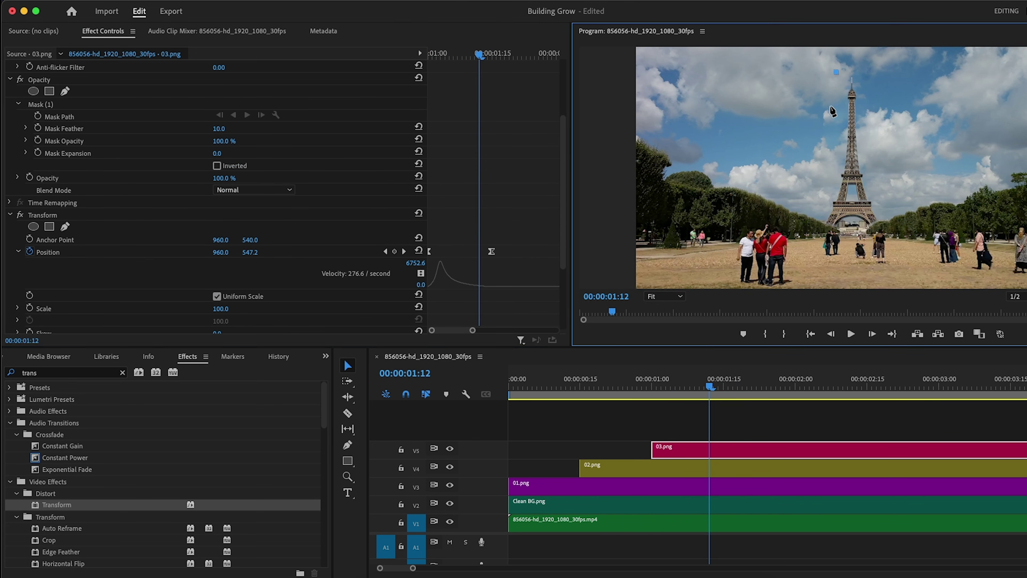
click(829, 121)
click(825, 173)
scroll(873, 210, up, 2)
click(874, 198)
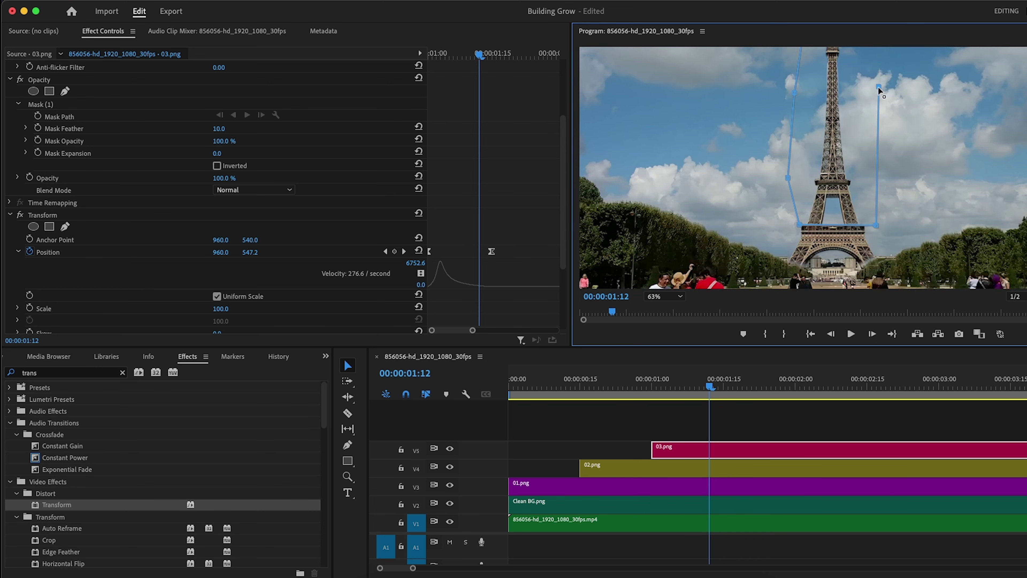
click(875, 107)
click(870, 54)
click(836, 52)
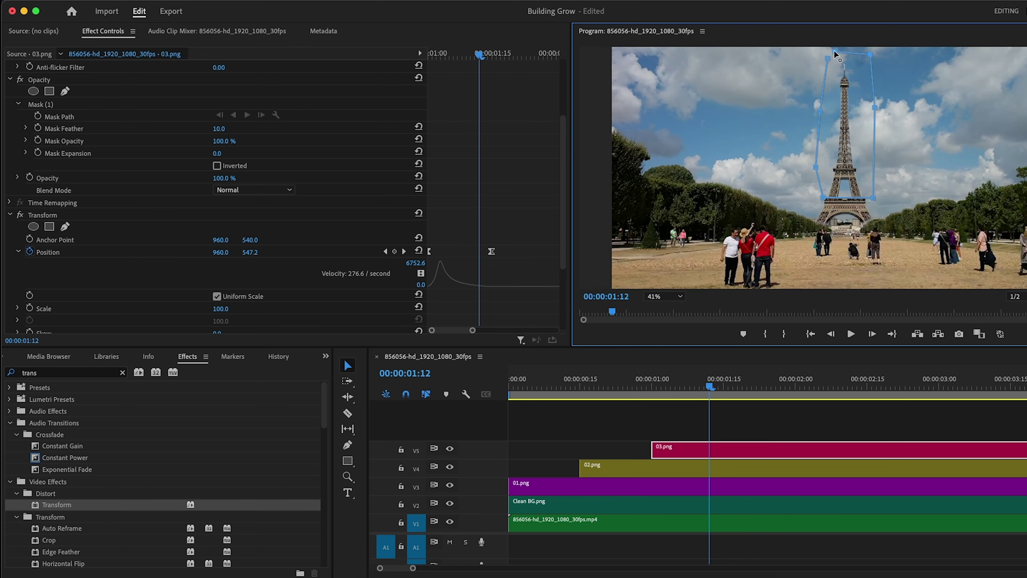
click(828, 57)
Play the animation from the start, then scrub back to just before the section rises
key(Home)
key(space)
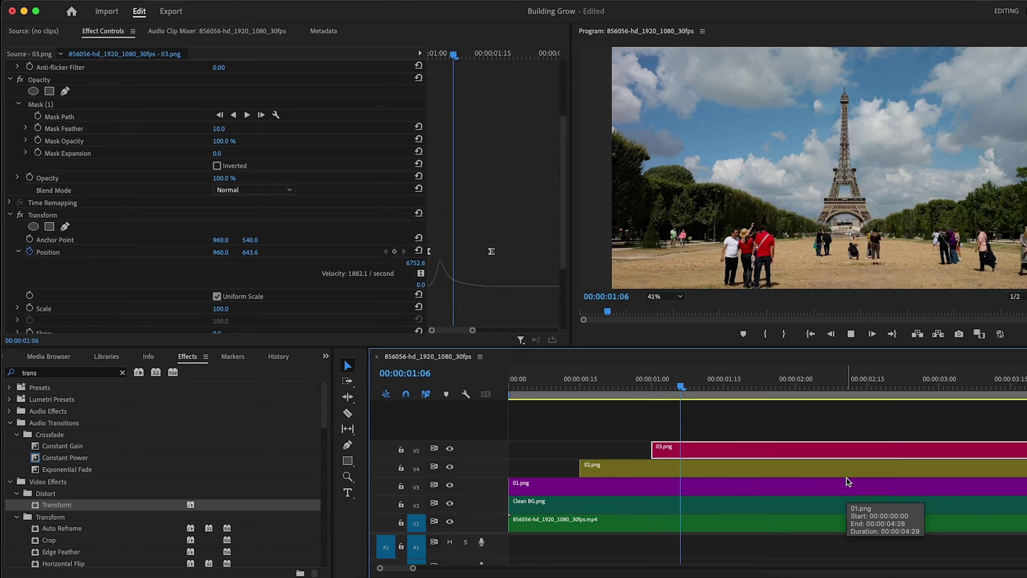
click(795, 397)
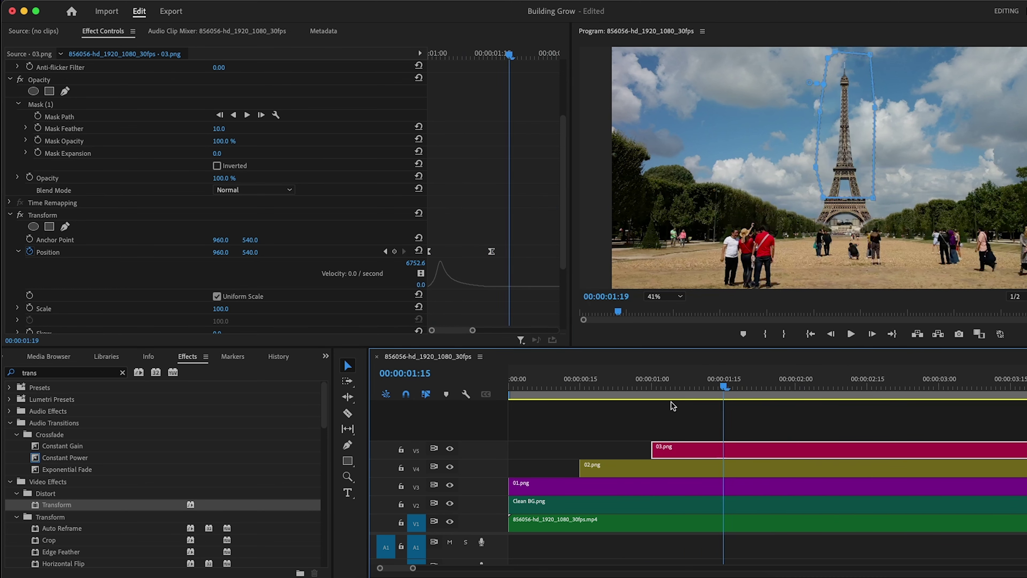
key(Home)
key(space)
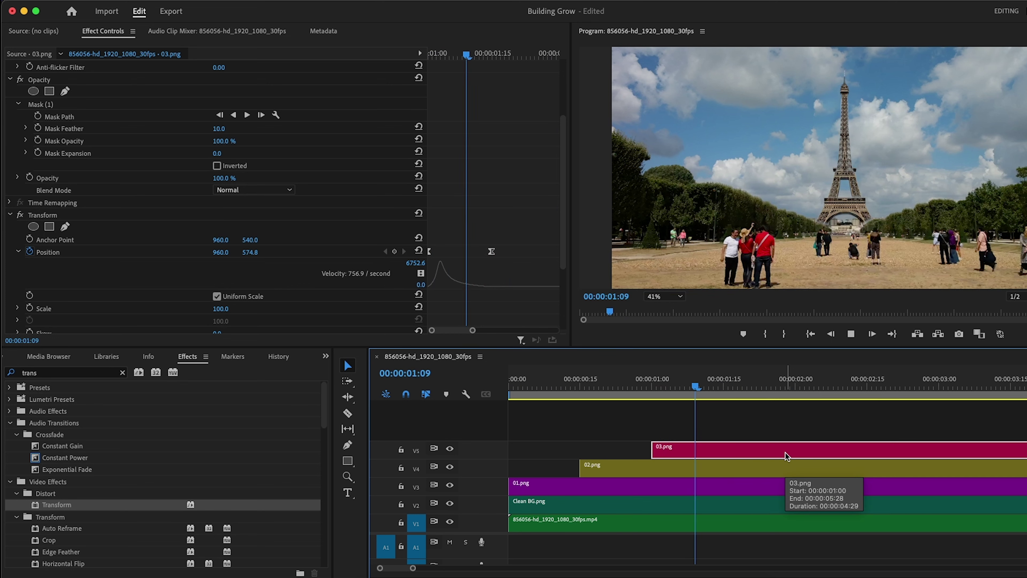
key(space)
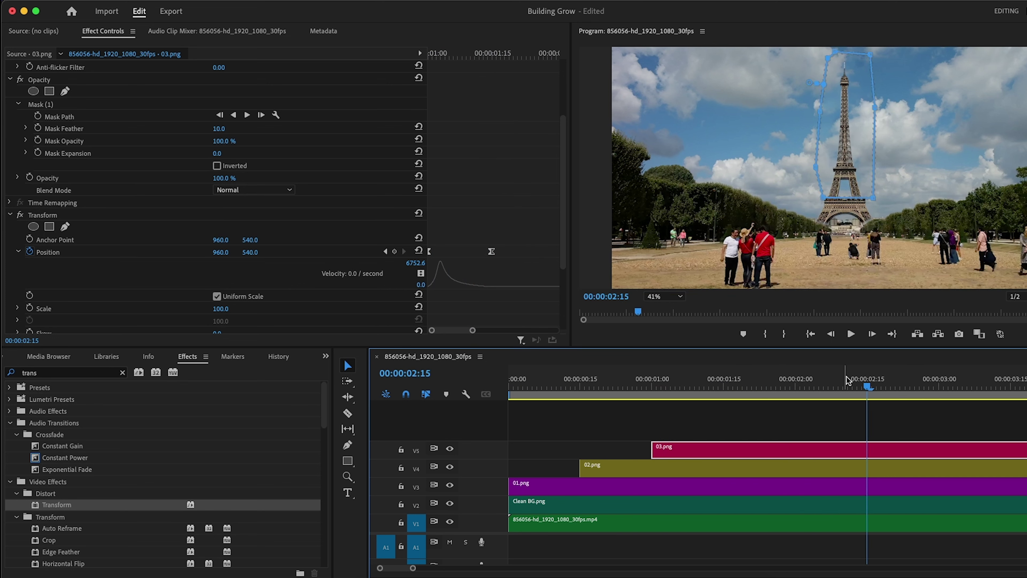
drag(868, 389, 657, 423)
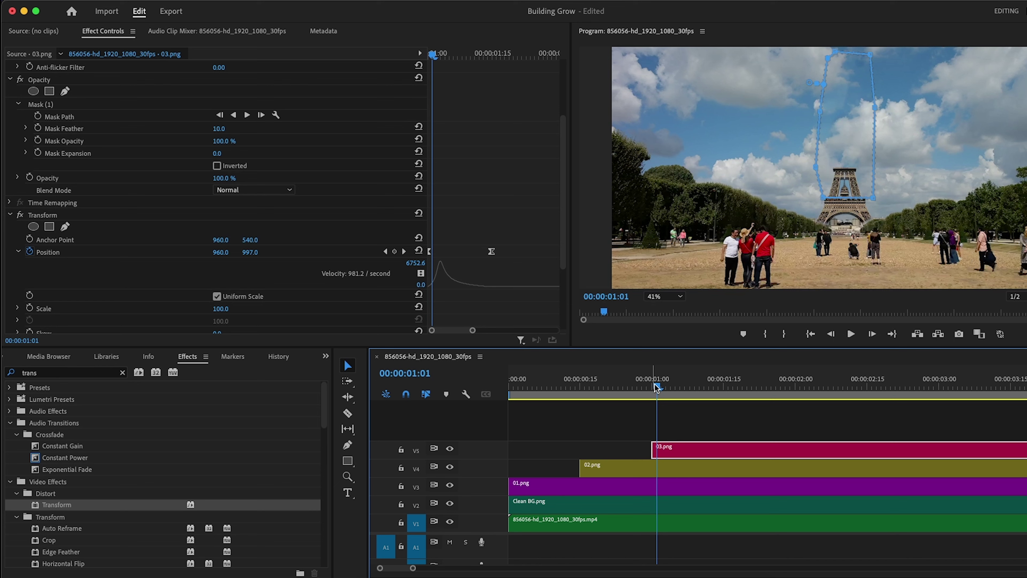
drag(654, 384, 629, 387)
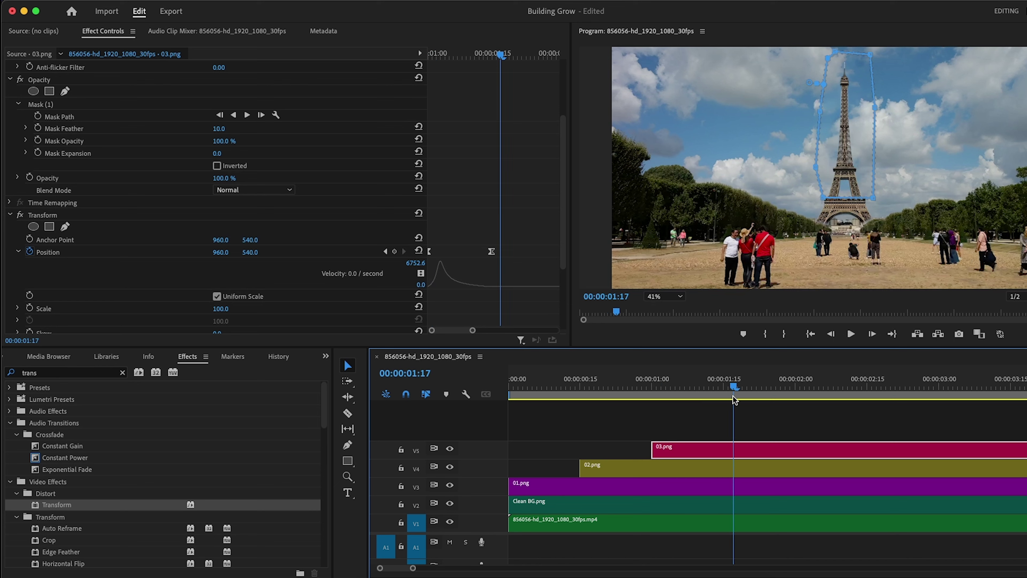
Give Clean BG.png a freeform opacity mask traced around the tower's area
click(537, 511)
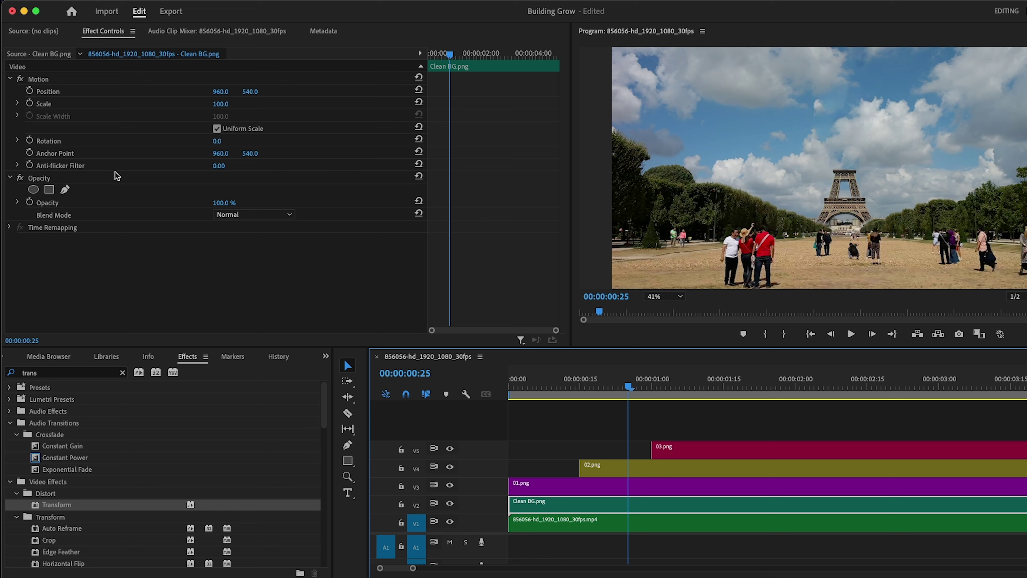
click(65, 189)
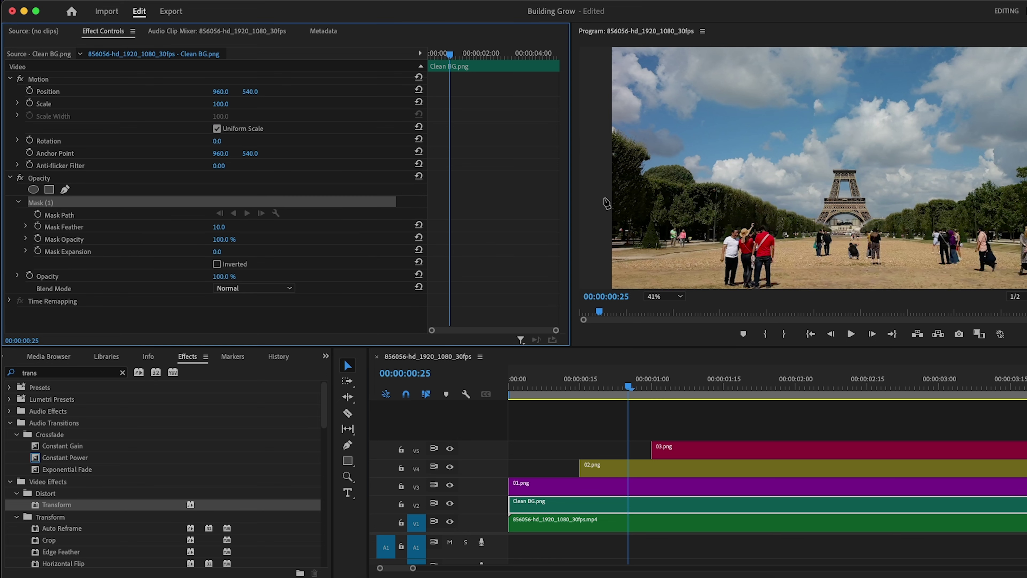
click(814, 59)
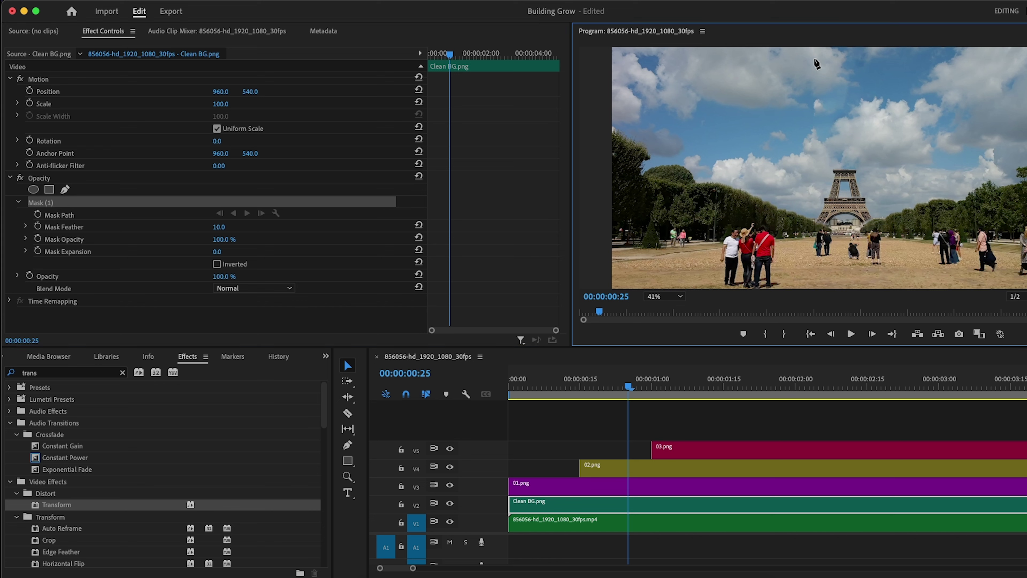
click(813, 72)
click(807, 195)
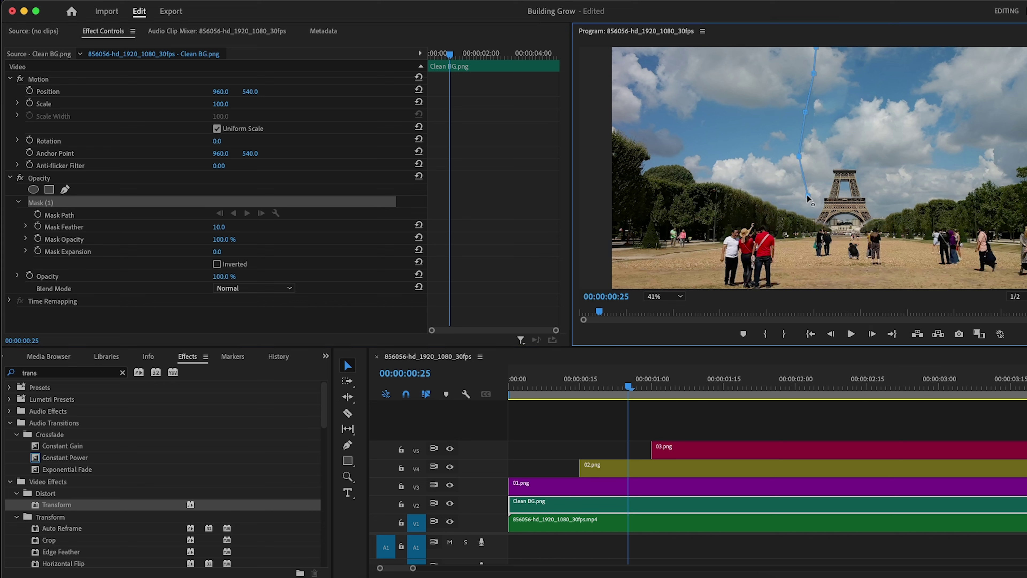
click(814, 221)
click(877, 218)
click(890, 191)
click(886, 120)
click(880, 65)
click(875, 51)
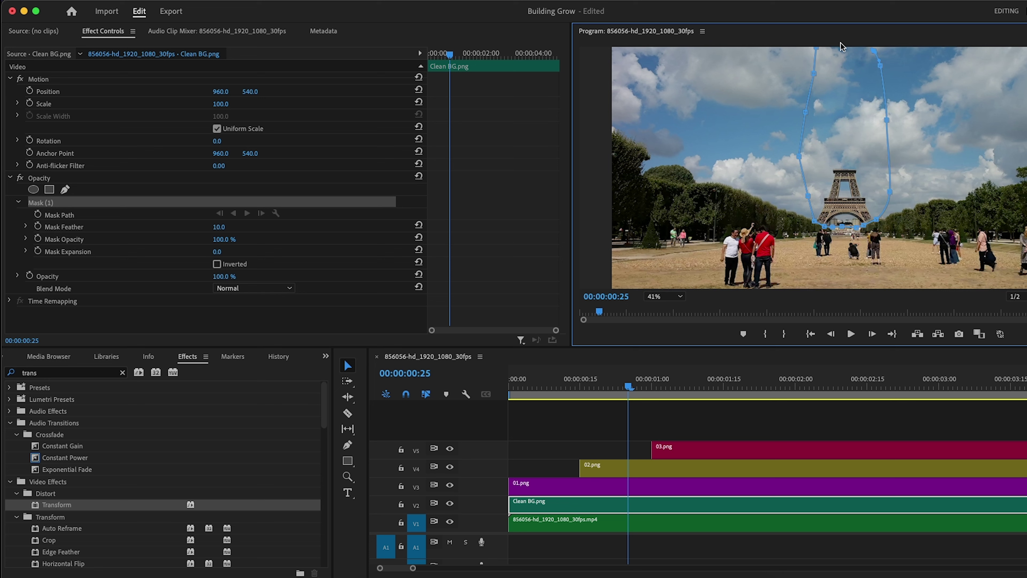
click(817, 51)
Add the Transform effect to 03.png and preview the rise from the sequence start
drag(671, 359, 632, 436)
key(backslash)
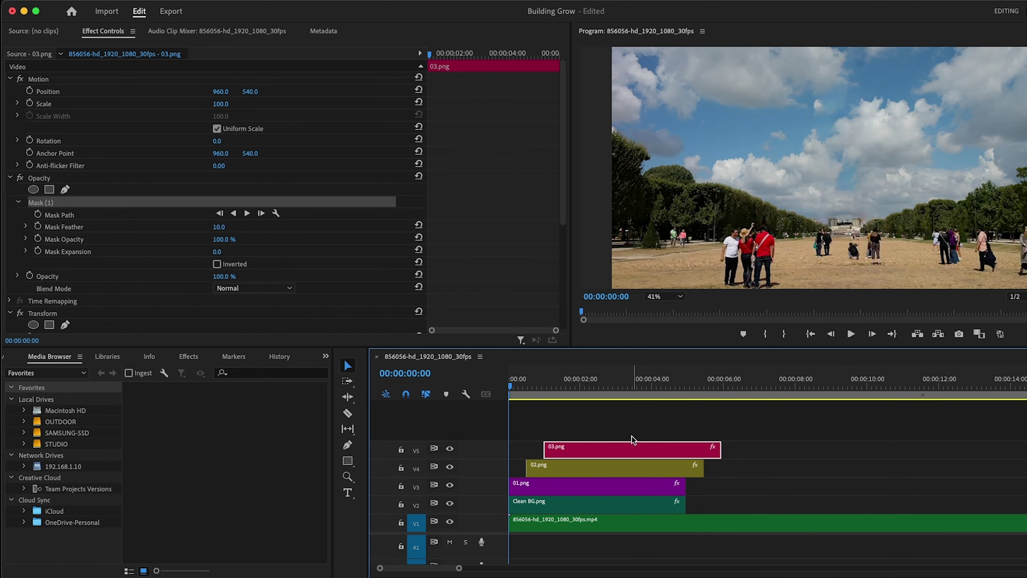
key(Home)
key(space)
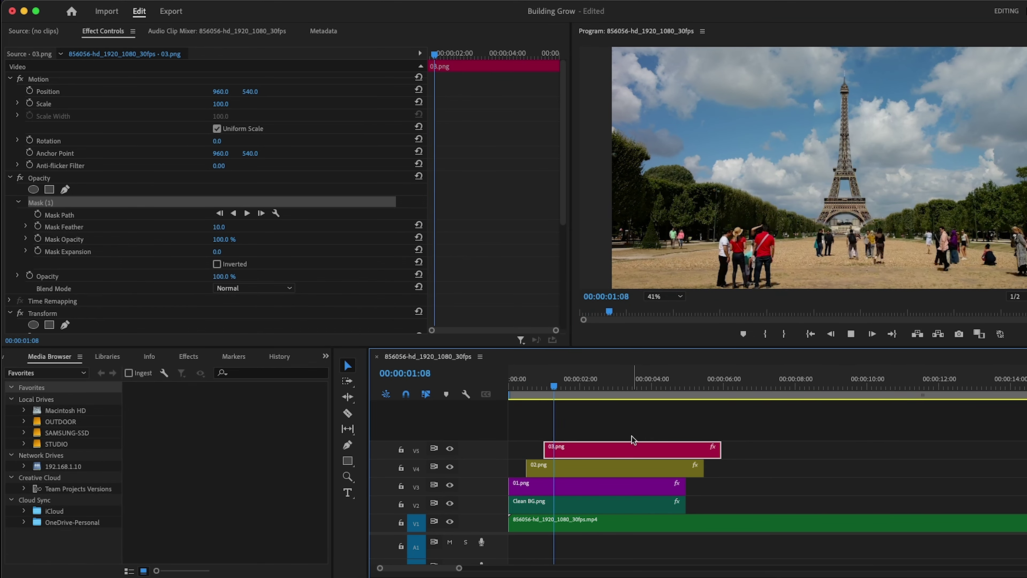
key(space)
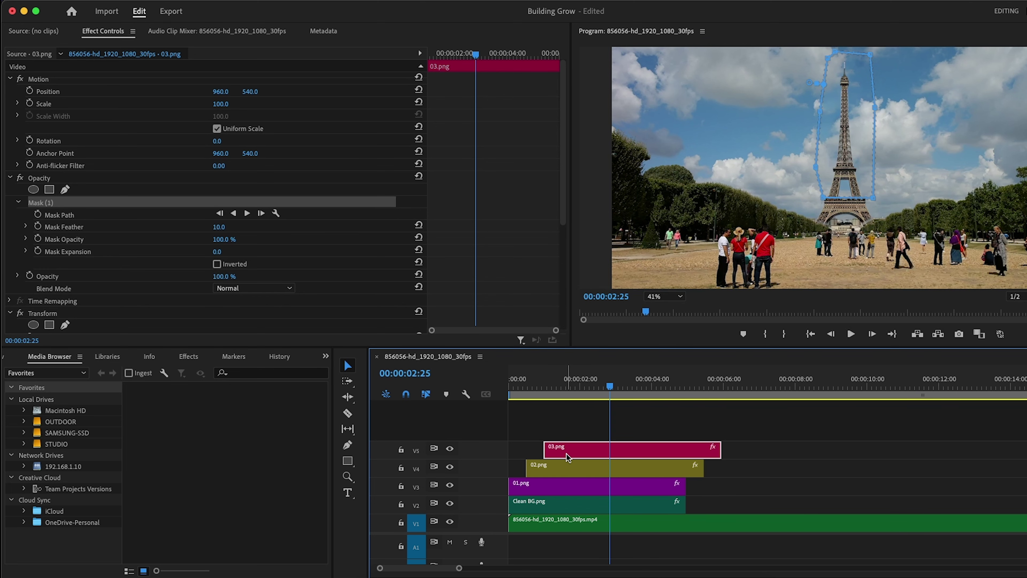
Nest the selected 03.png, 02.png and 01.png clips as Nested Sequence 04
shift+click(556, 467)
shift+click(554, 490)
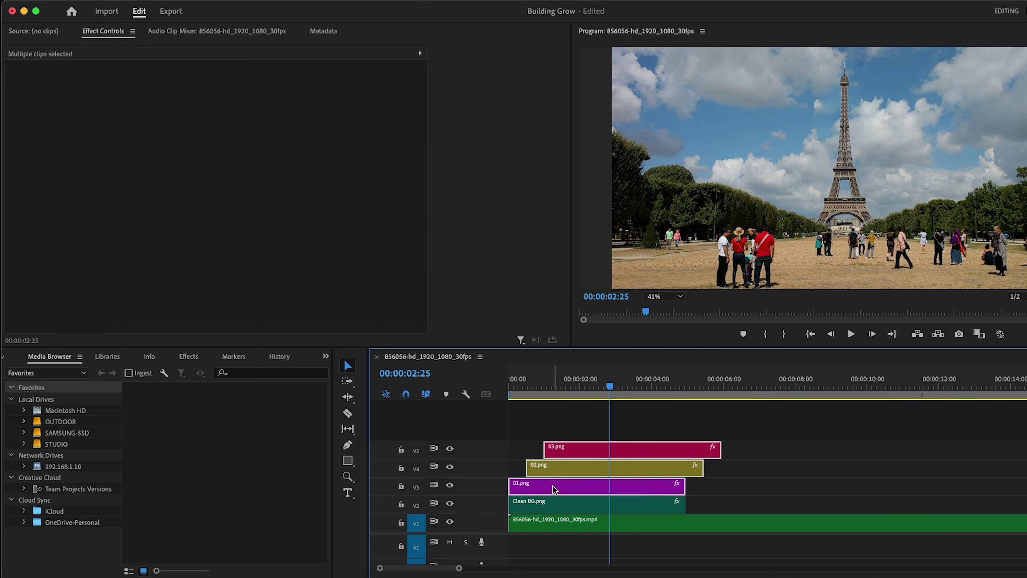
right_click(553, 489)
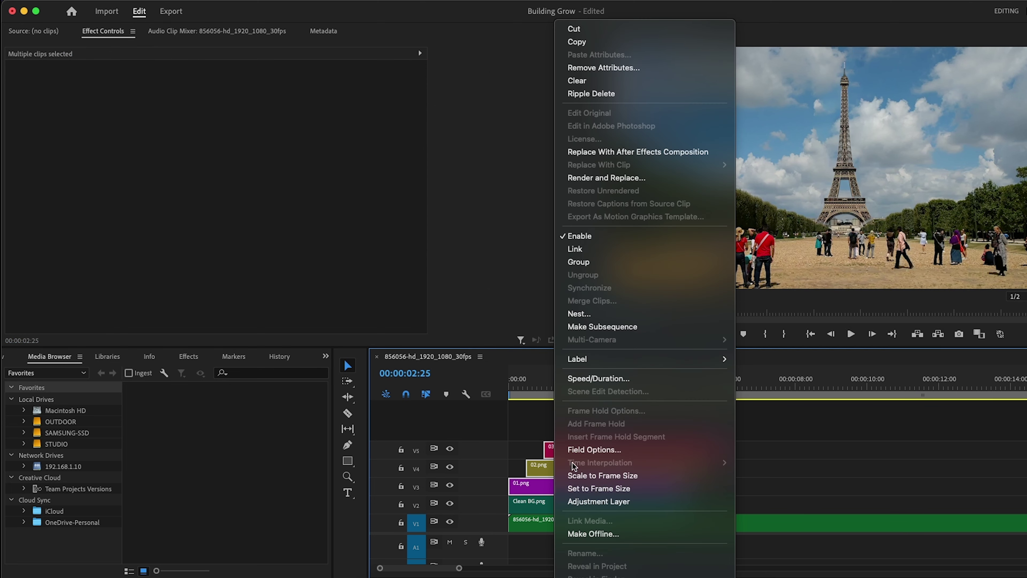
click(583, 317)
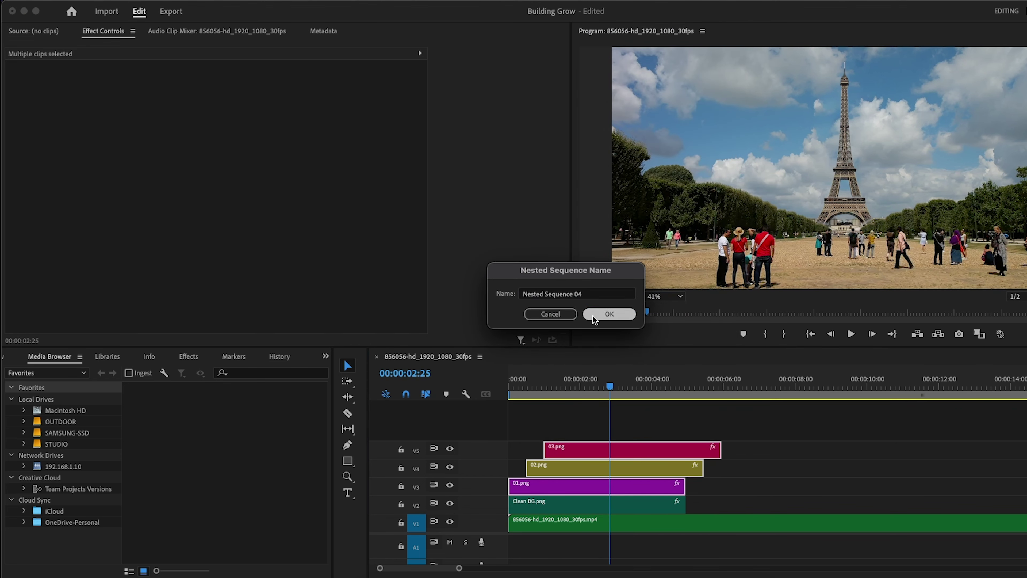
click(592, 315)
click(591, 487)
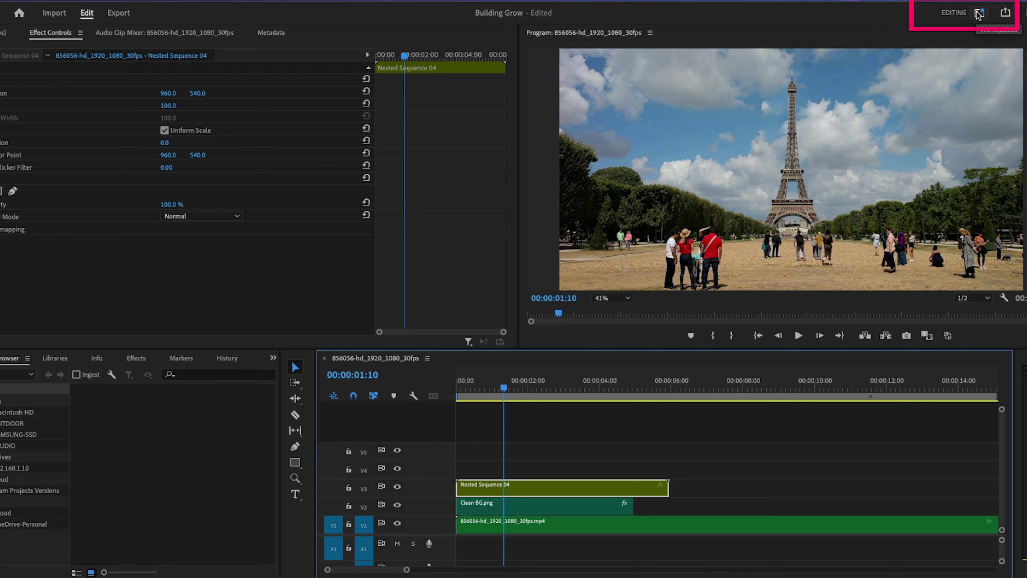
Switch to the Essentials workspace and move Nested Sequence 04 up to track V4
click(978, 14)
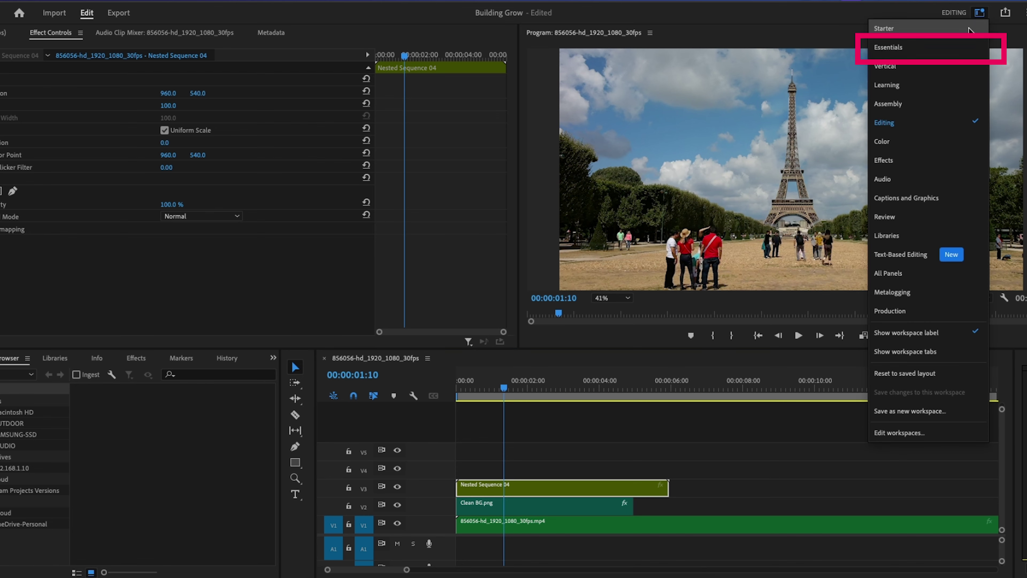
click(900, 55)
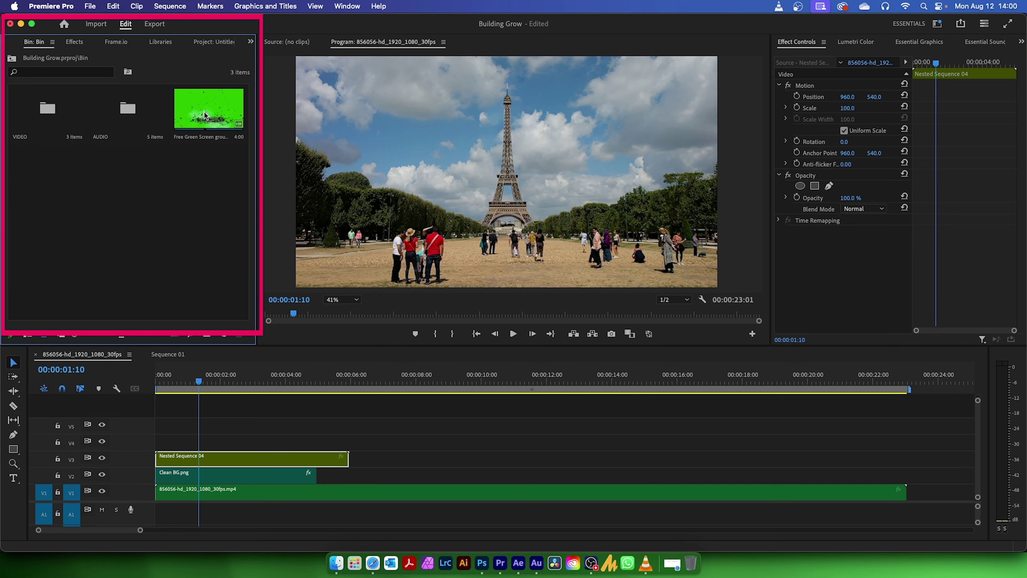
click(187, 459)
drag(213, 462, 214, 446)
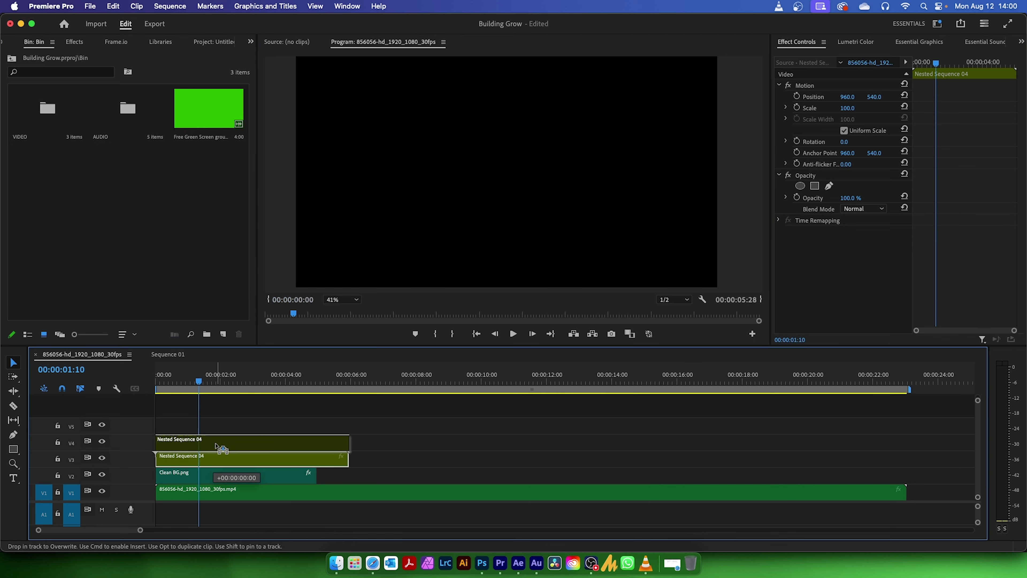
Place the Free Green Screen ground Crack.mp4 footage on track V3
click(202, 115)
drag(203, 115, 214, 467)
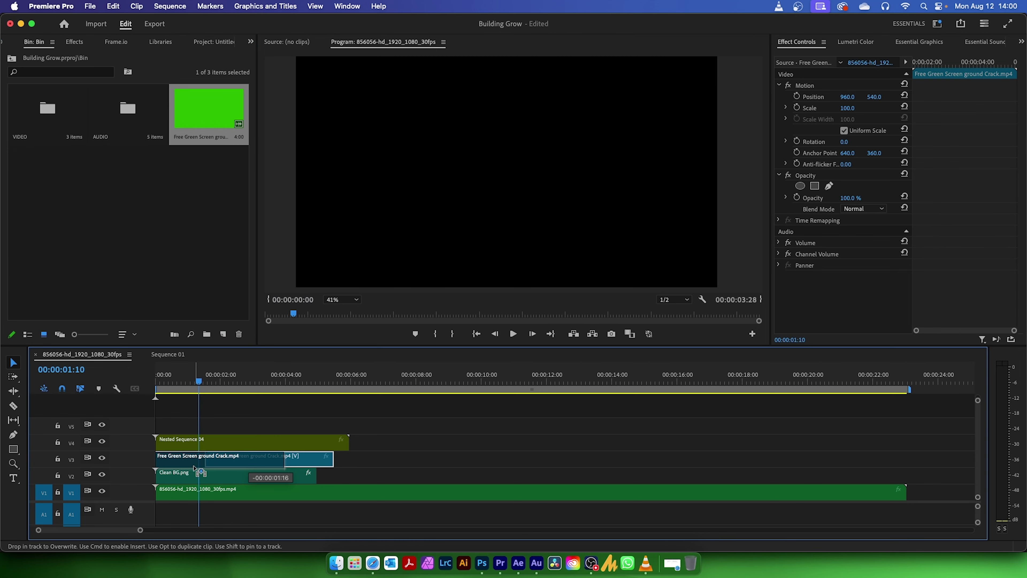
drag(215, 467, 212, 463)
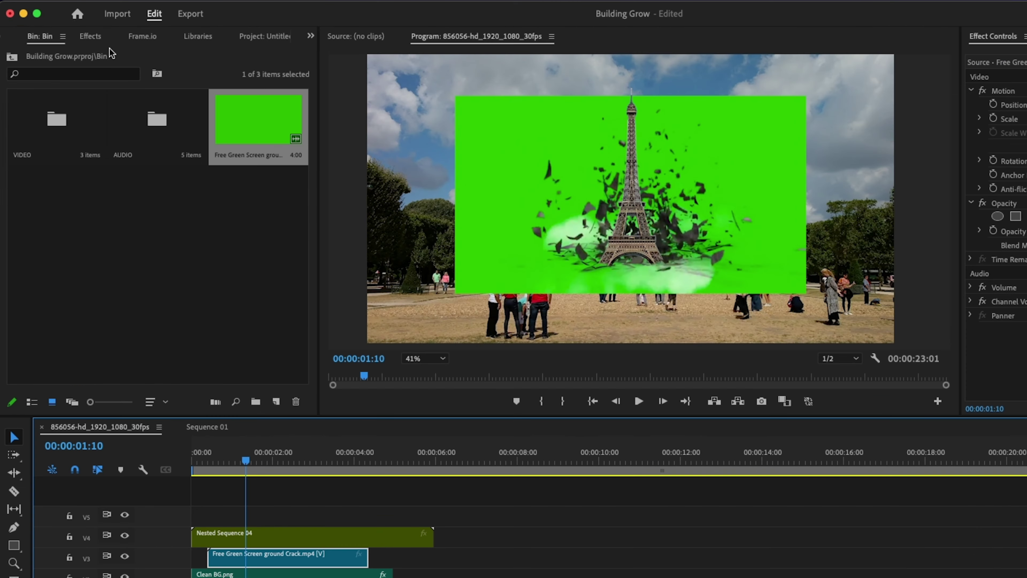
Apply Ultra Key to the green-screen crack clip and sample the green background as key colour
click(75, 42)
click(135, 56)
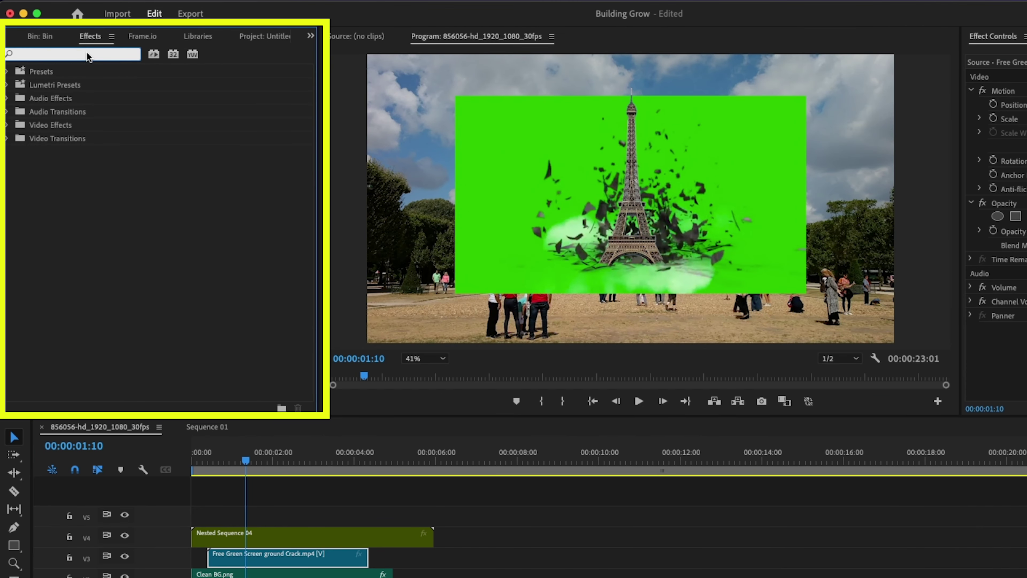
text(ultra)
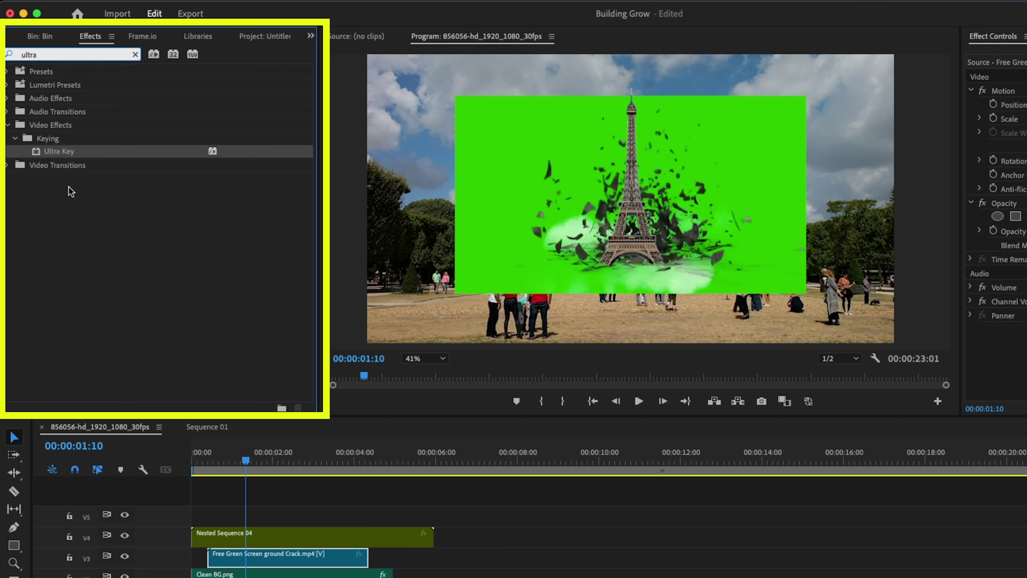
click(49, 152)
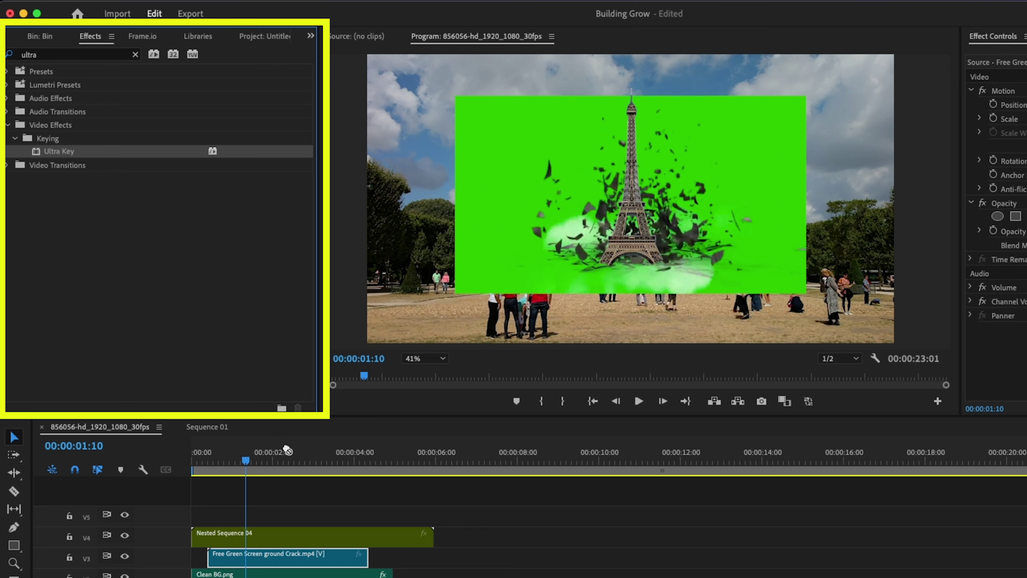
drag(62, 155, 256, 558)
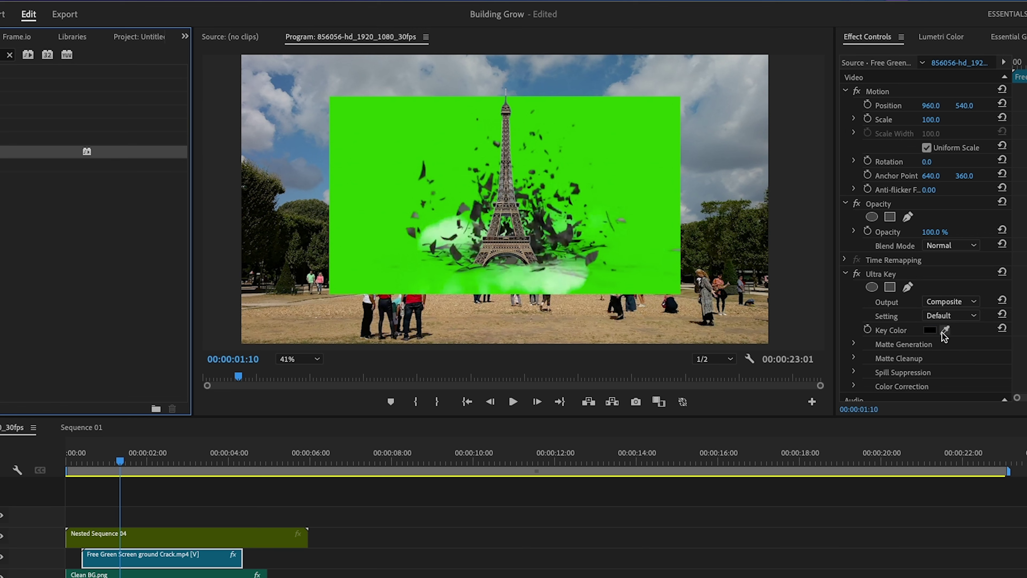
click(945, 330)
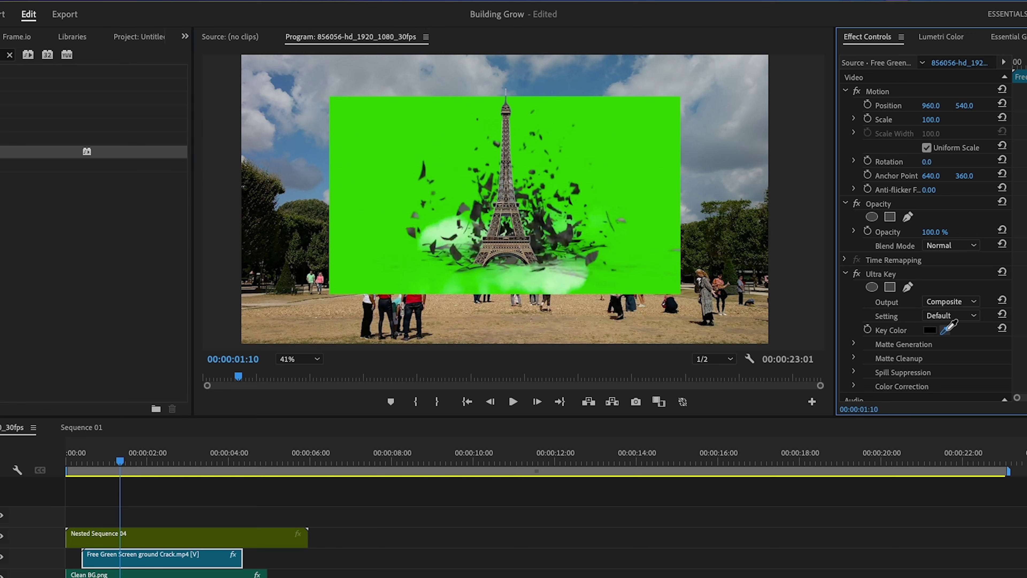
click(658, 182)
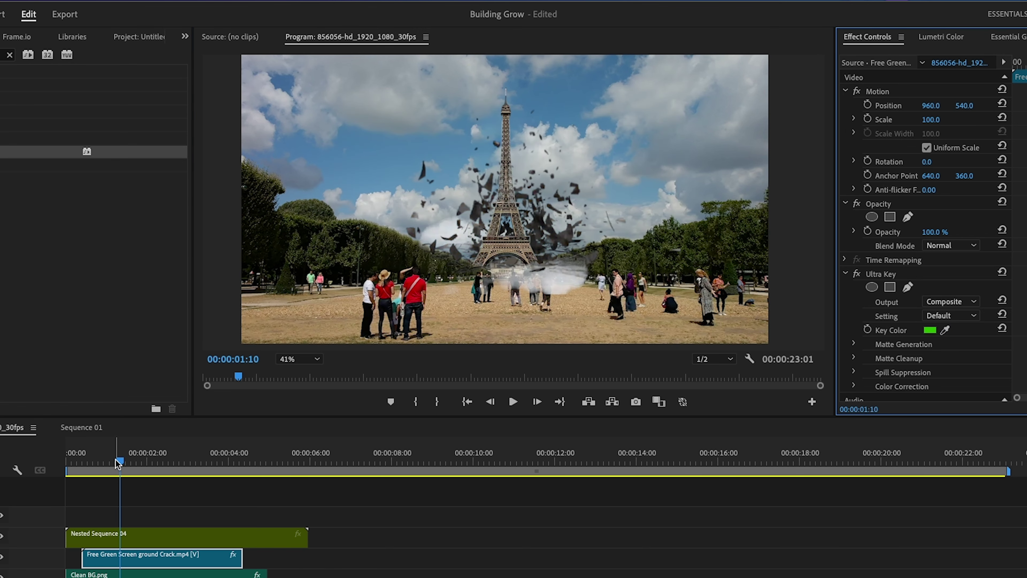
Play the sequence from the start to review the keyed debris overlay
click(121, 453)
key(Home)
key(space)
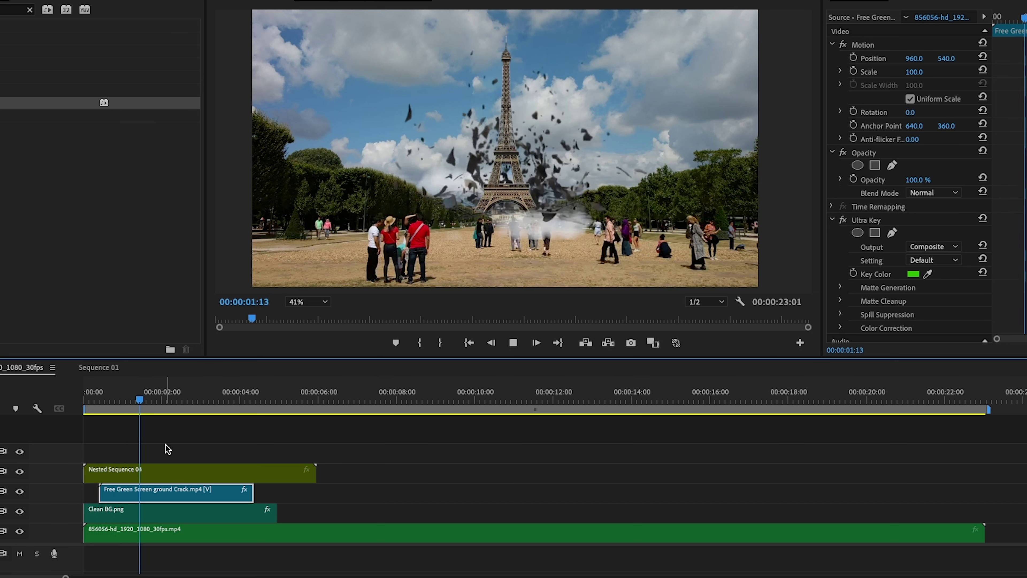
key(space)
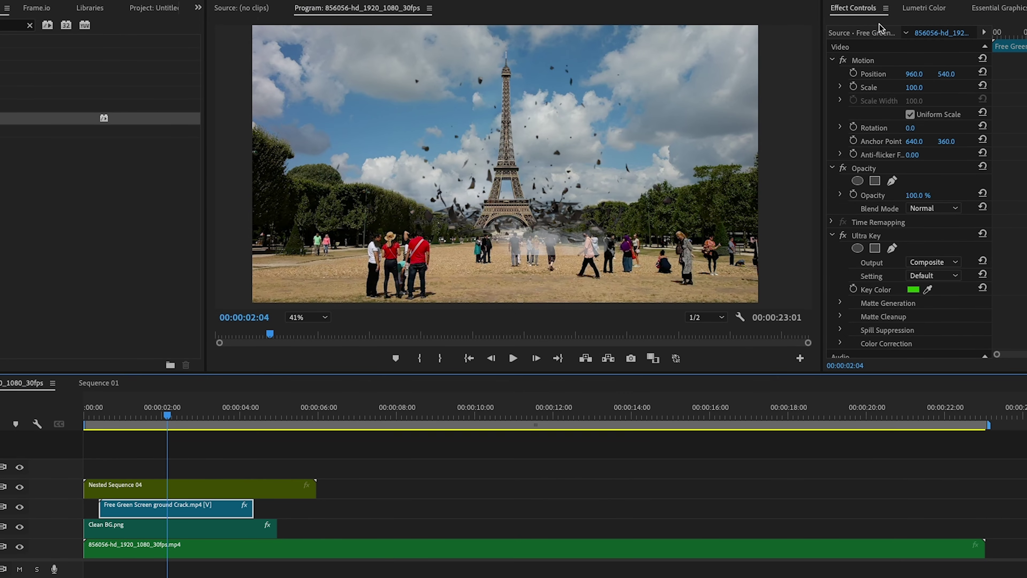
Set the debris overlay's Scale to 70 and its Position Y to 621
click(913, 88)
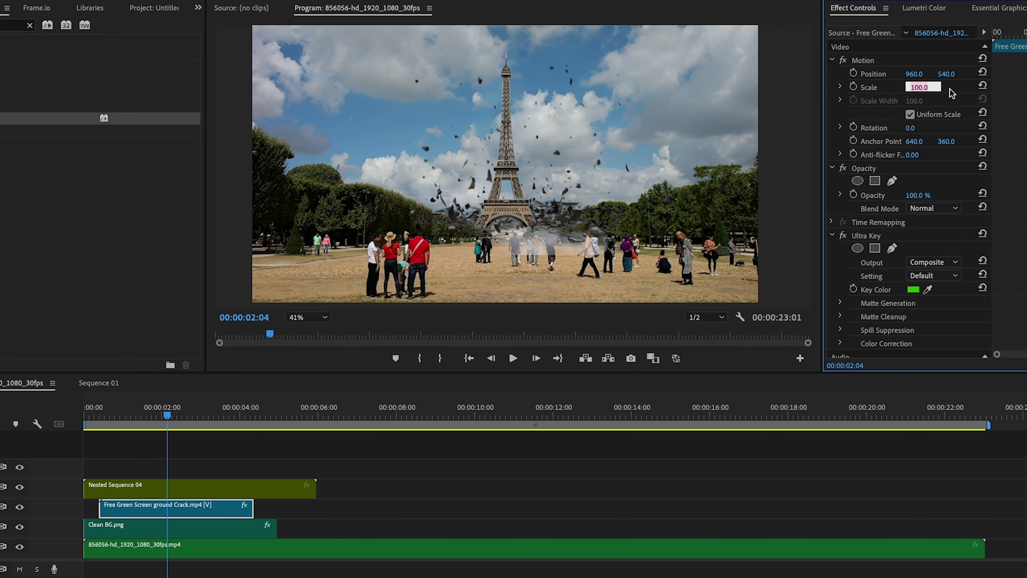
text(70)
key(Return)
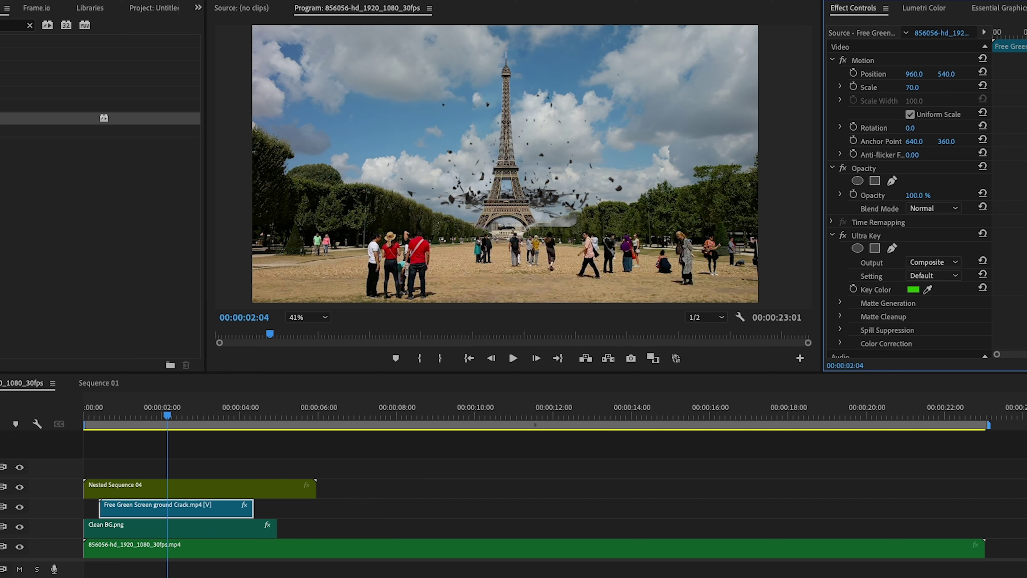
drag(946, 73, 978, 74)
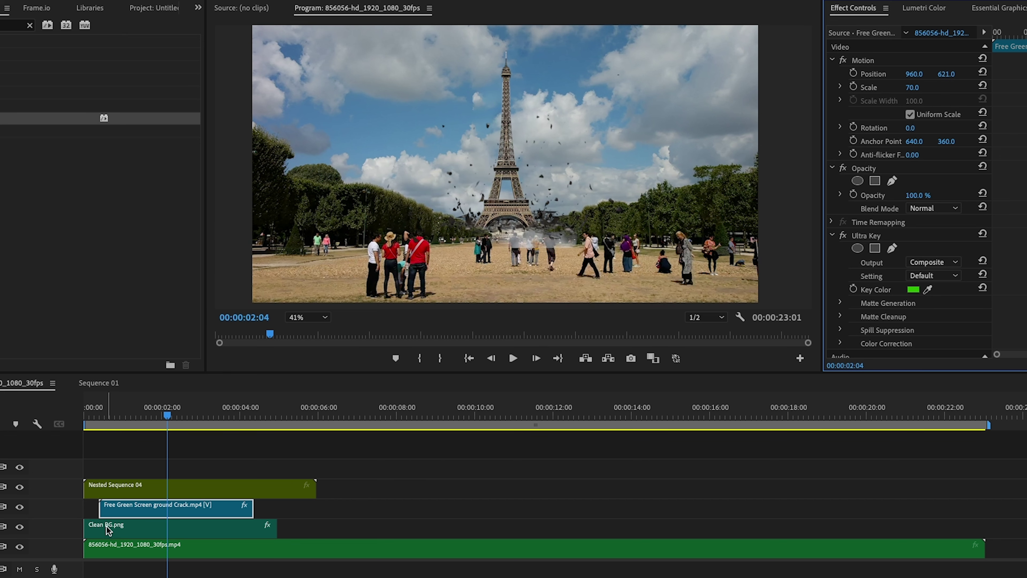
Draw a freeform opacity mask confining the crack clip to the tower area, then replay to check
click(892, 182)
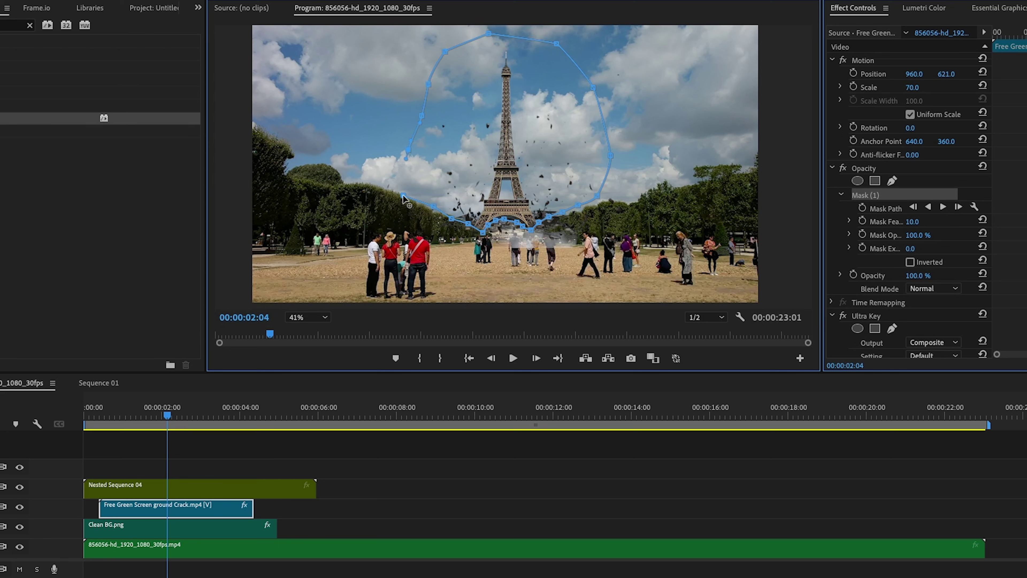
drag(151, 421, 69, 436)
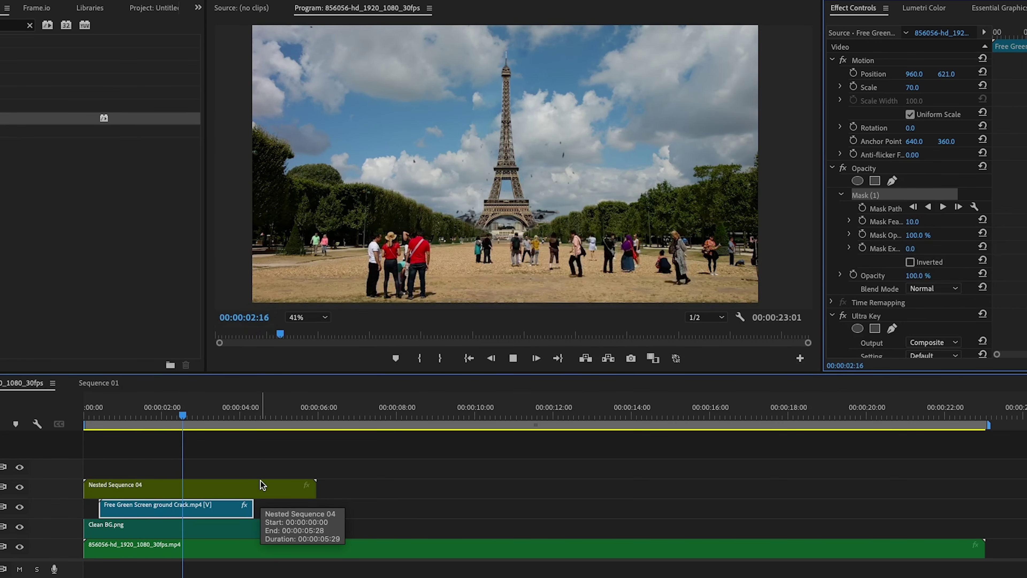
key(space)
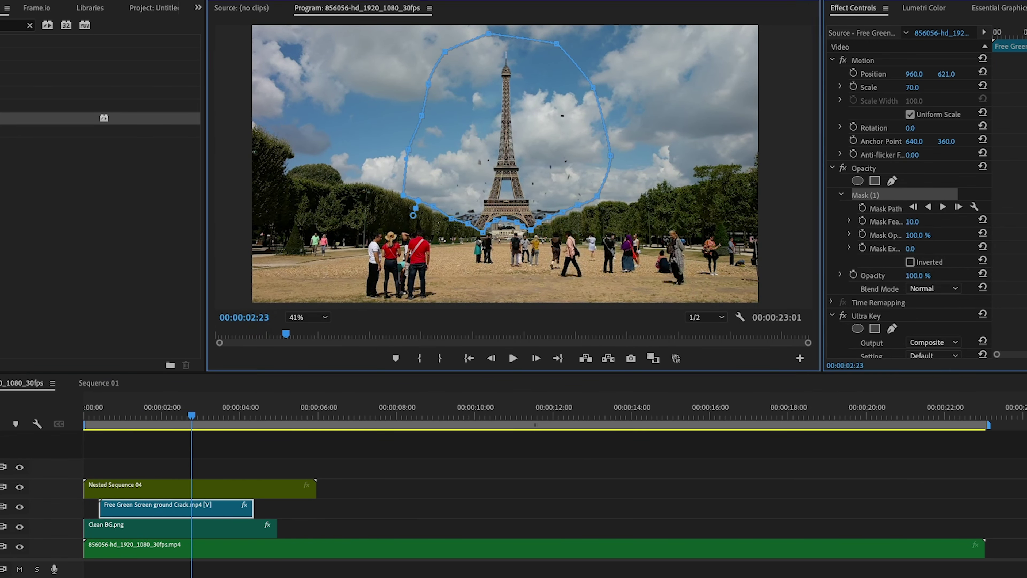